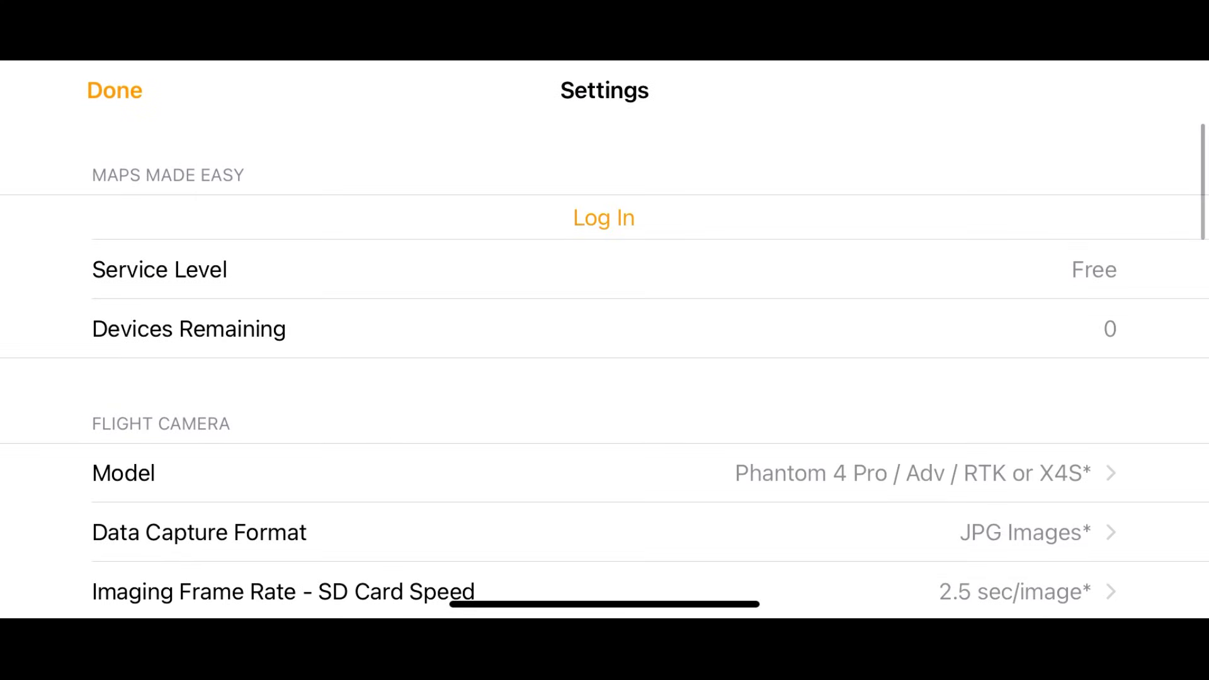
Examine the list of supported flight camera models in the settings
{"action": "scroll", "coordinate": [604, 364], "scroll_direction": "down", "scroll_amount": 3}
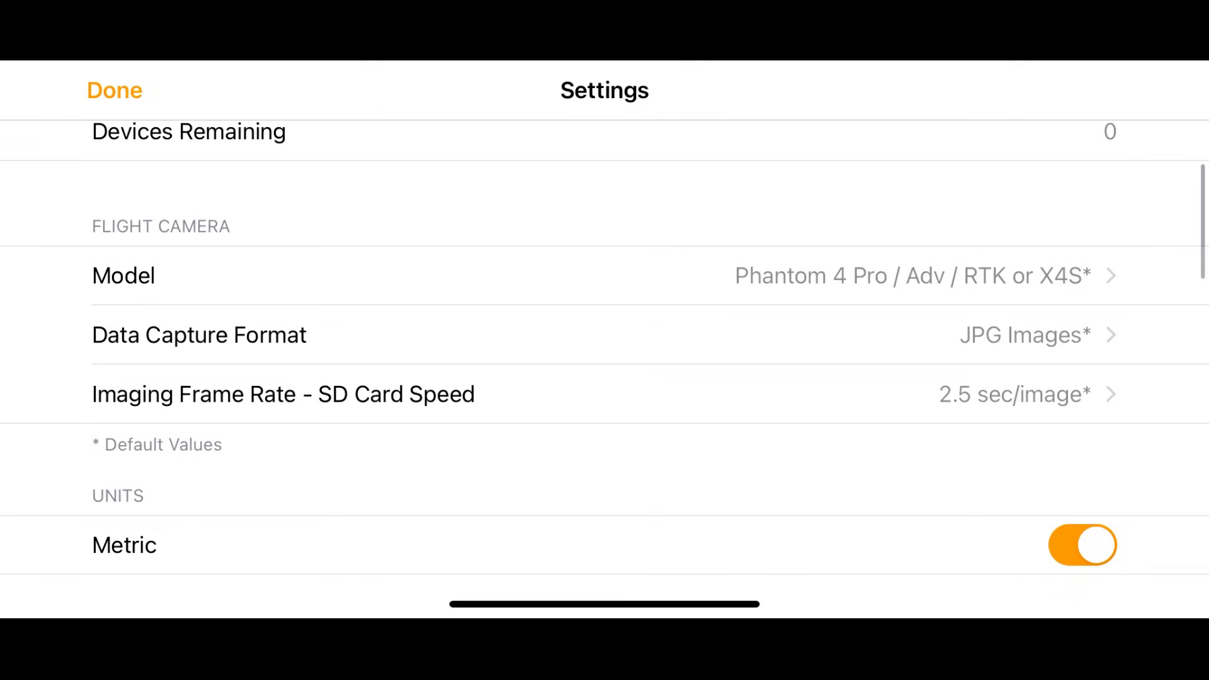
{"action": "left_click", "coordinate": [913, 275]}
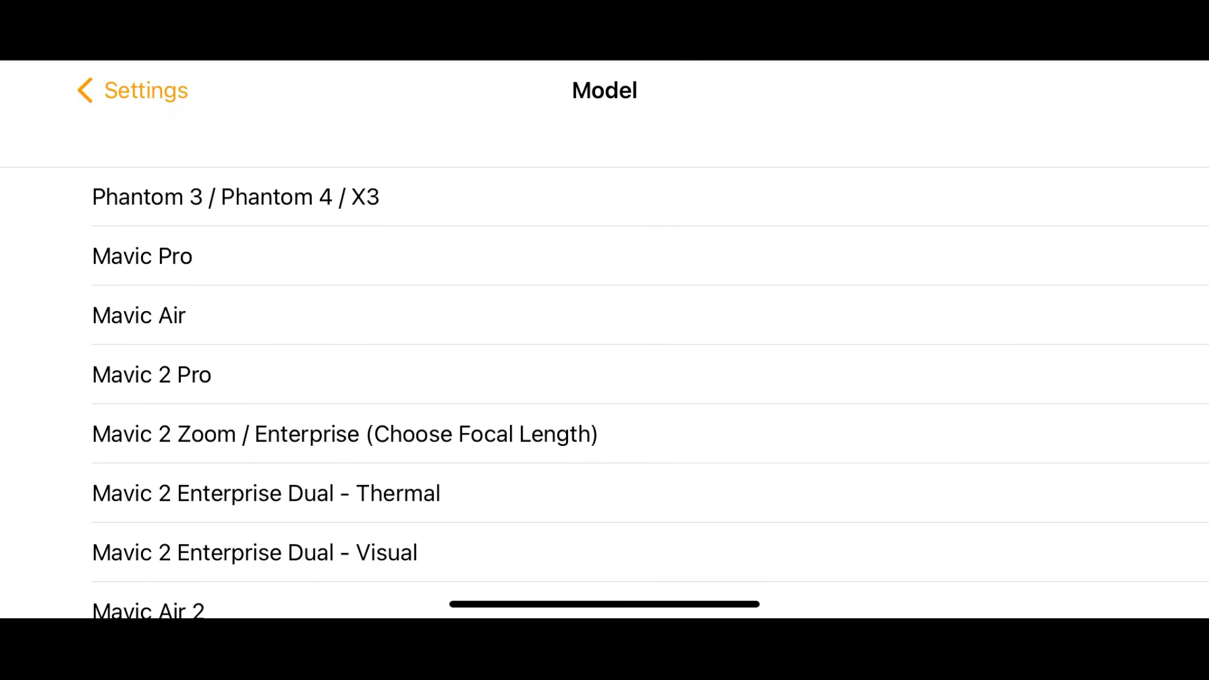
{"action": "scroll", "coordinate": [605, 364], "scroll_direction": "down", "scroll_amount": 3}
{"action": "scroll", "coordinate": [604, 365], "scroll_direction": "down", "scroll_amount": 3}
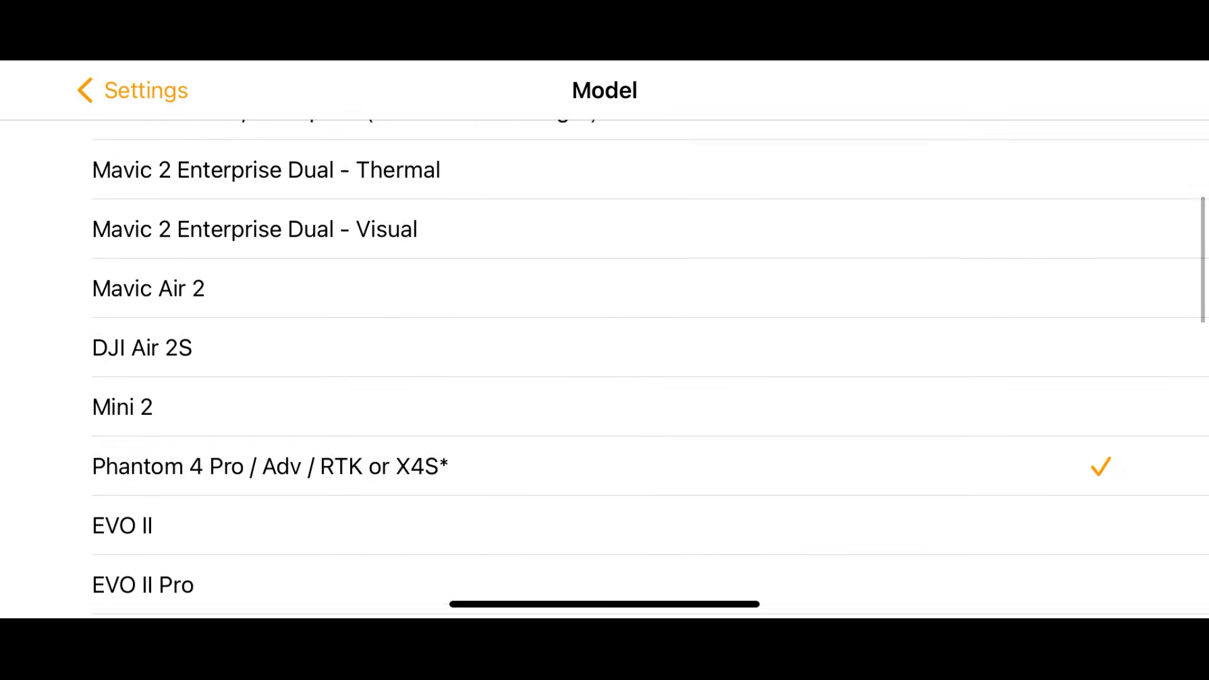
{"action": "scroll", "coordinate": [605, 365], "scroll_direction": "down", "scroll_amount": 3}
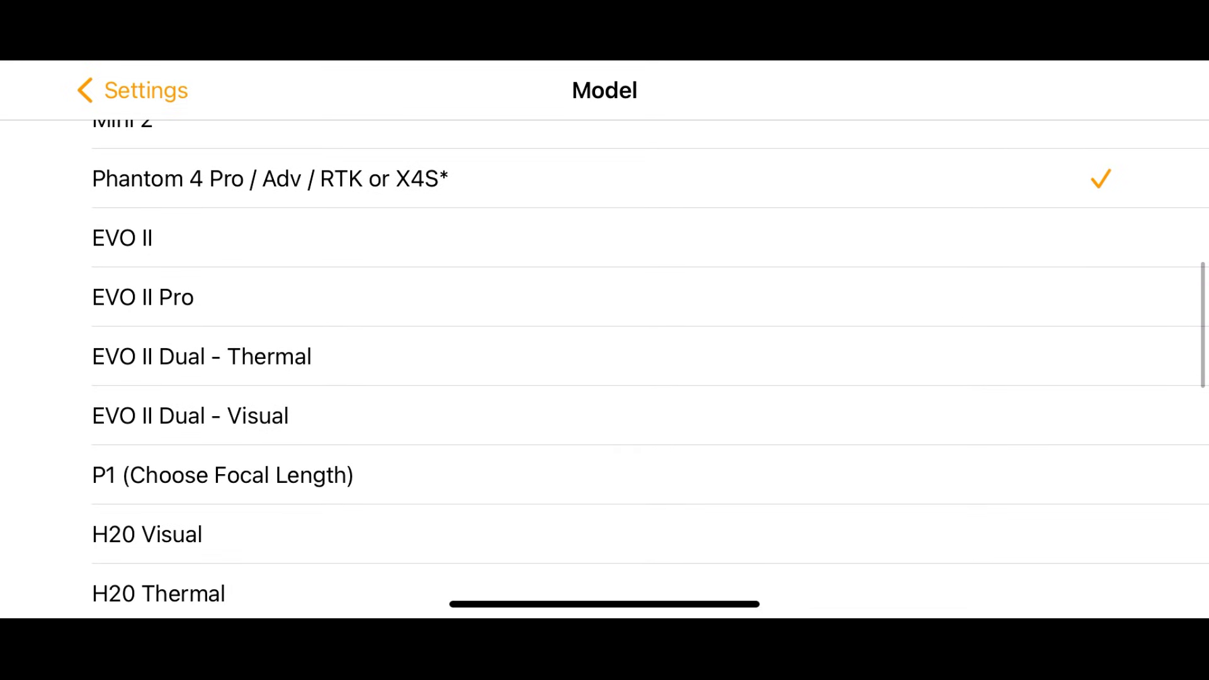
{"action": "scroll", "coordinate": [605, 365], "scroll_direction": "down", "scroll_amount": 3}
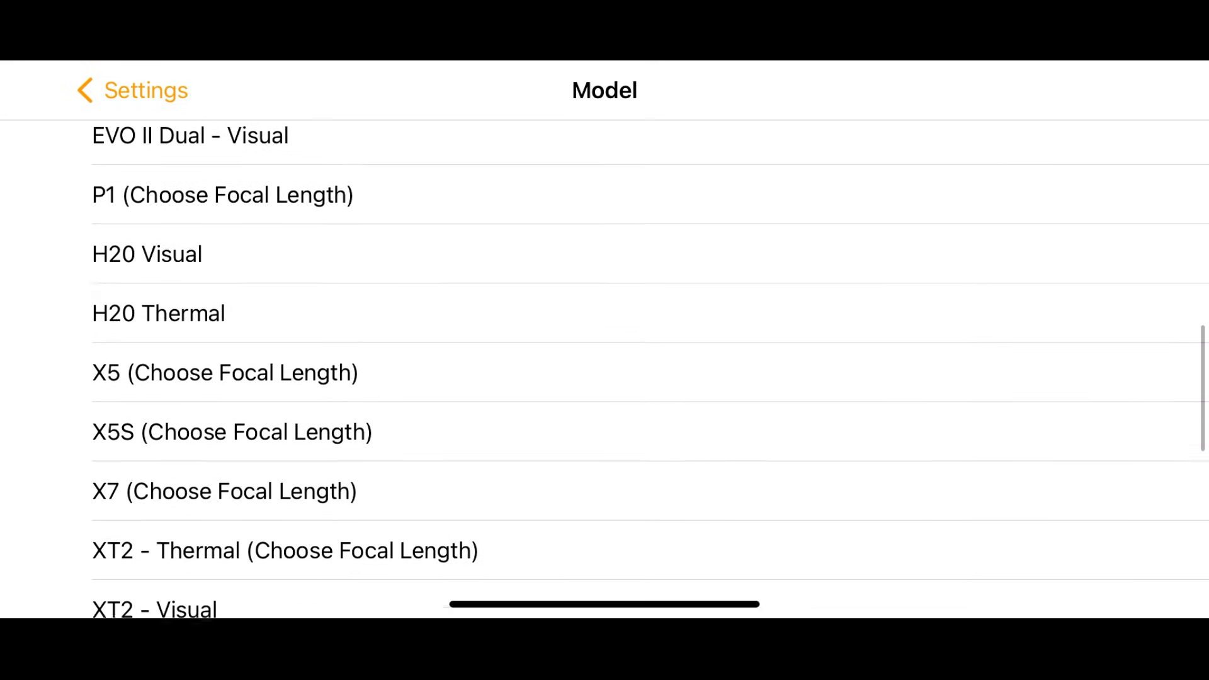
{"action": "scroll", "coordinate": [604, 365], "scroll_direction": "down", "scroll_amount": 3}
{"action": "scroll", "coordinate": [605, 364], "scroll_direction": "down", "scroll_amount": 5}
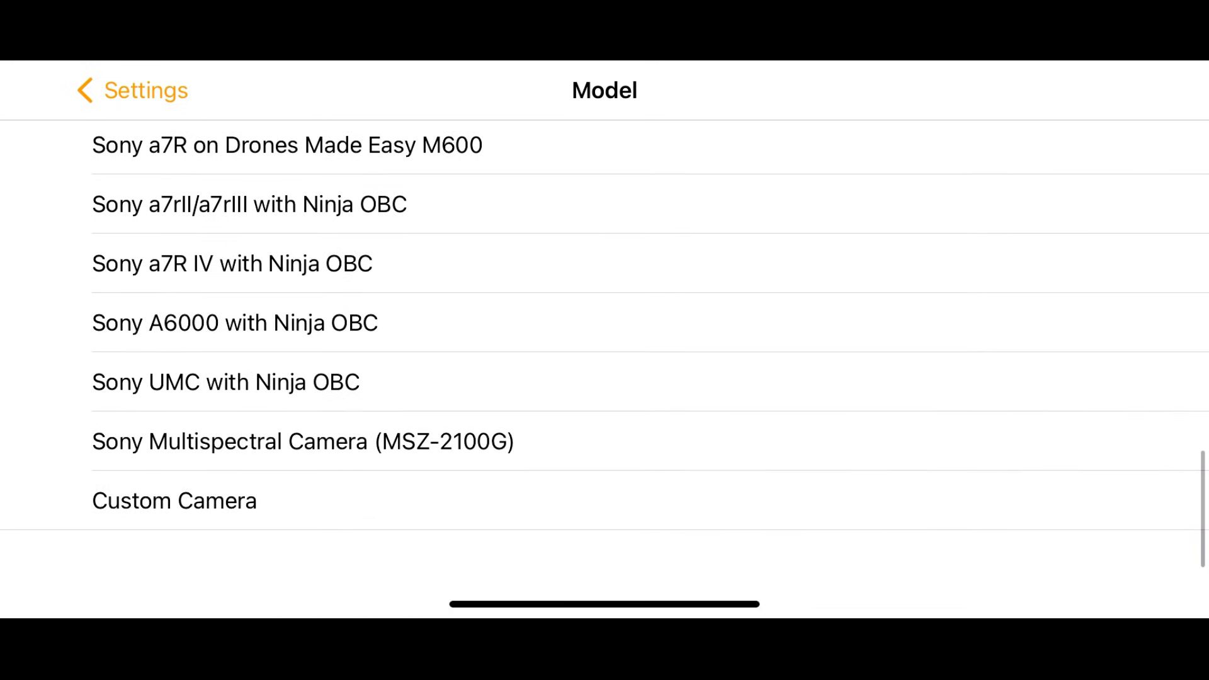
{"action": "left_click", "coordinate": [132, 90]}
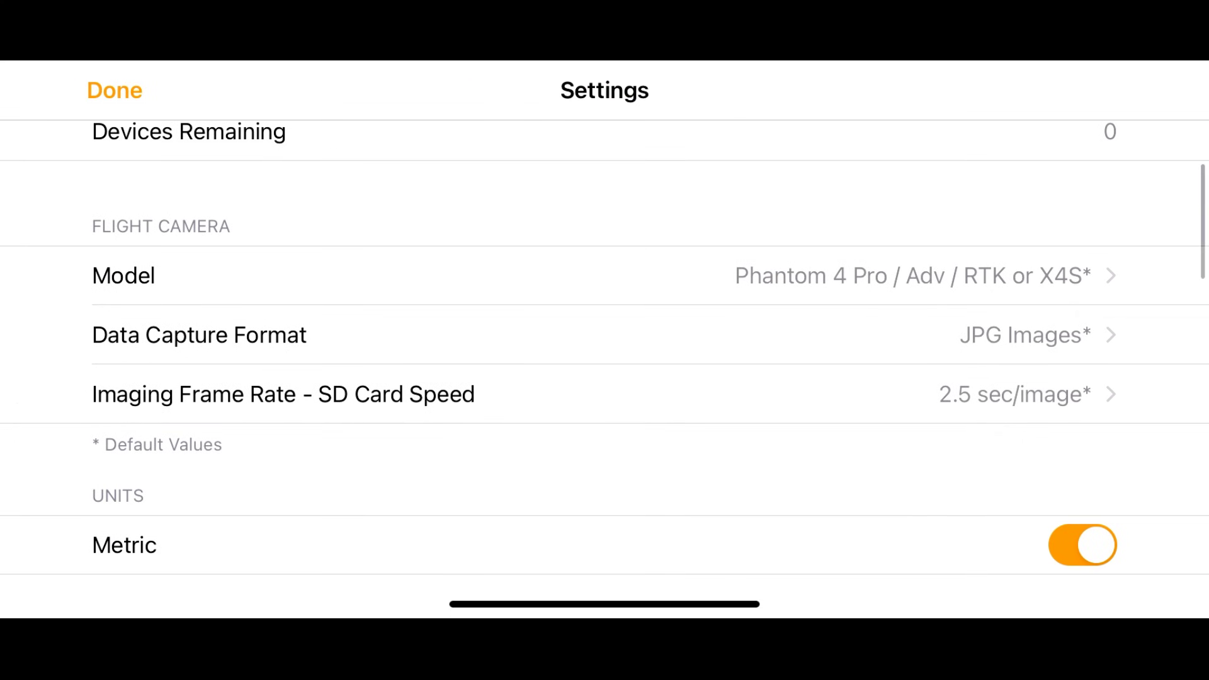
Close the settings and open the flight planning map, accepting the automated-flight risk notice
{"action": "left_click", "coordinate": [113, 89]}
{"action": "left_click", "coordinate": [356, 189]}
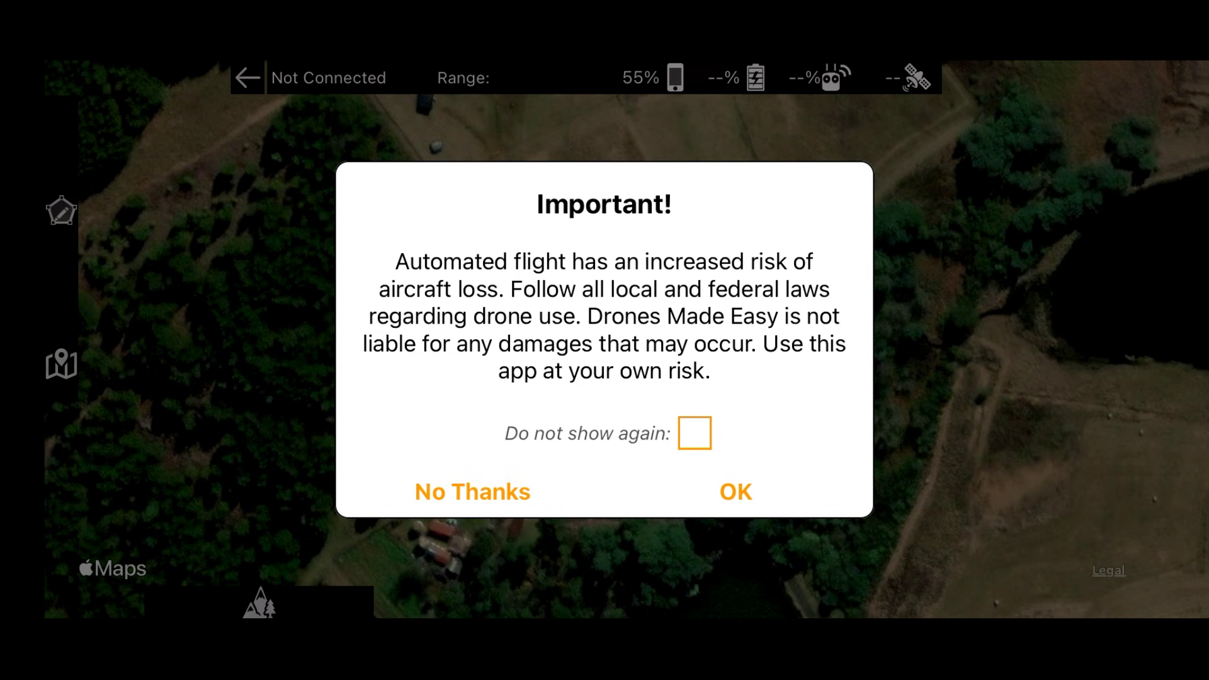
{"action": "left_click", "coordinate": [735, 491]}
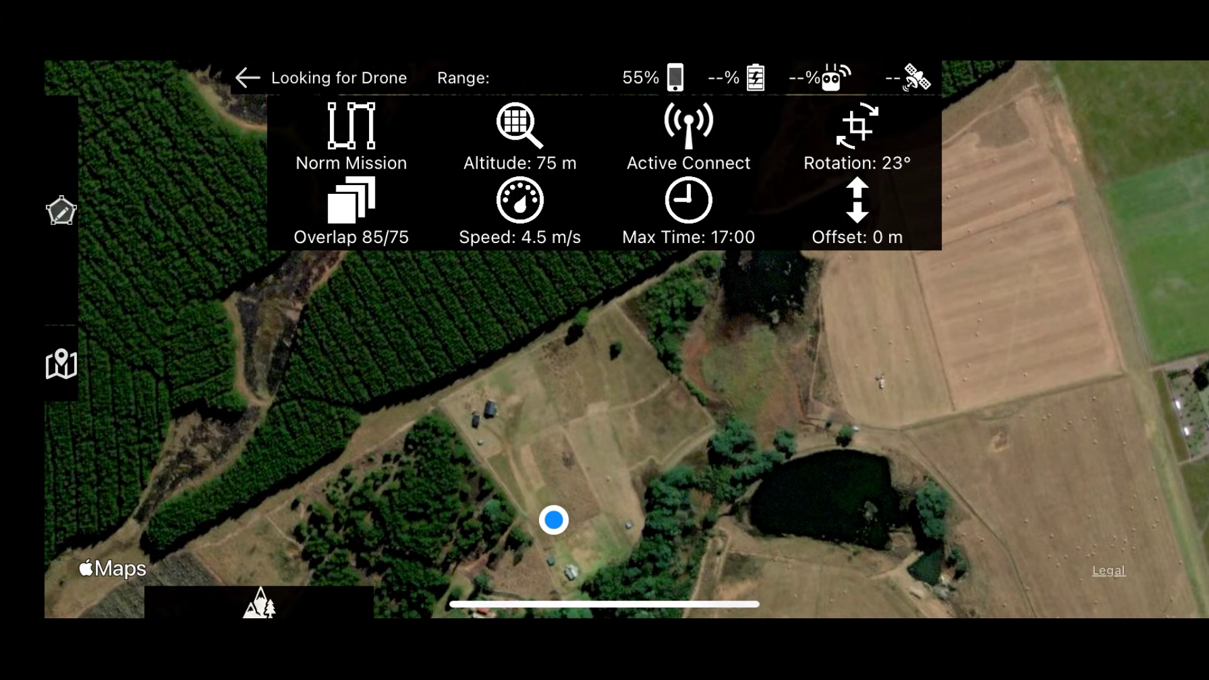
Outline a four-cornered Normal mission area over the fields between the forest edge and the dark pond
{"action": "left_click", "coordinate": [351, 132]}
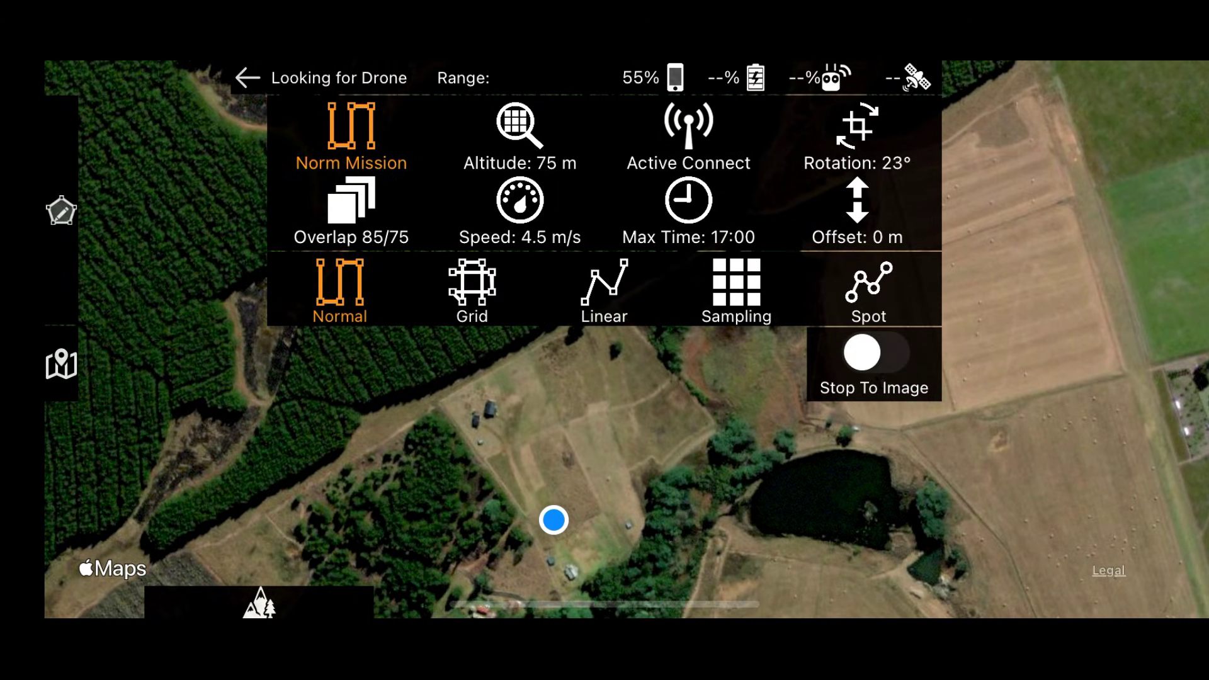
{"action": "left_click", "coordinate": [426, 407]}
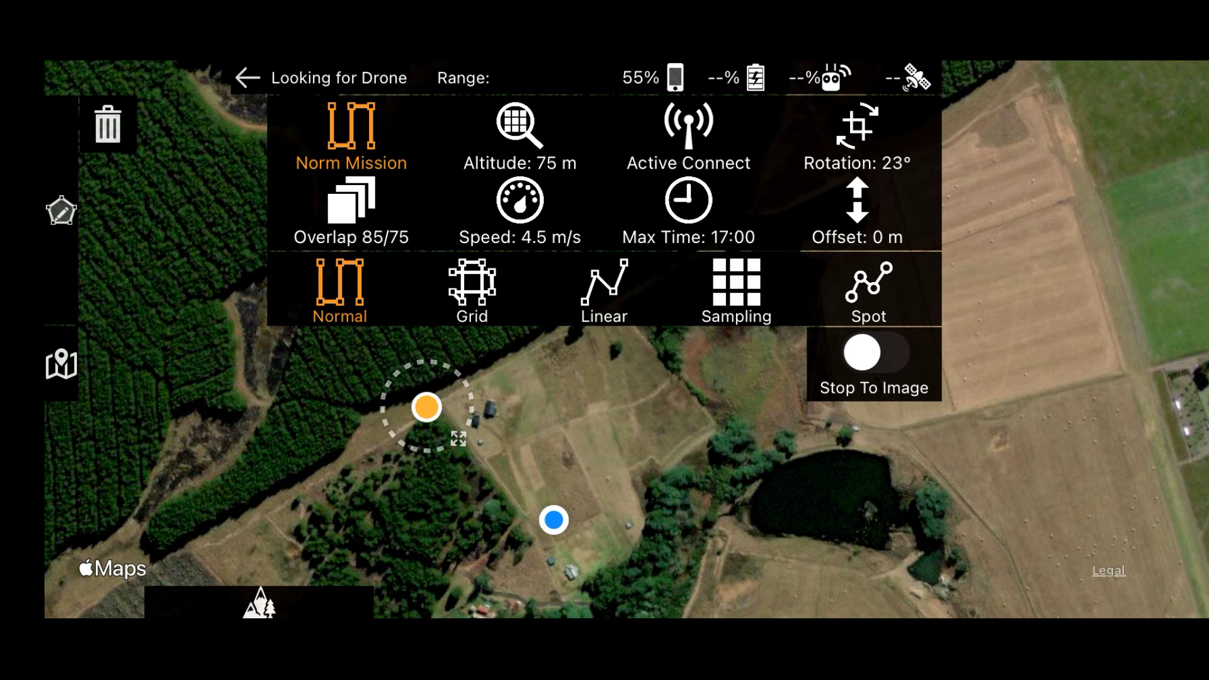
{"action": "left_click_drag", "start_coordinate": [630, 479], "coordinate": [509, 344]}
{"action": "left_click", "coordinate": [425, 472]}
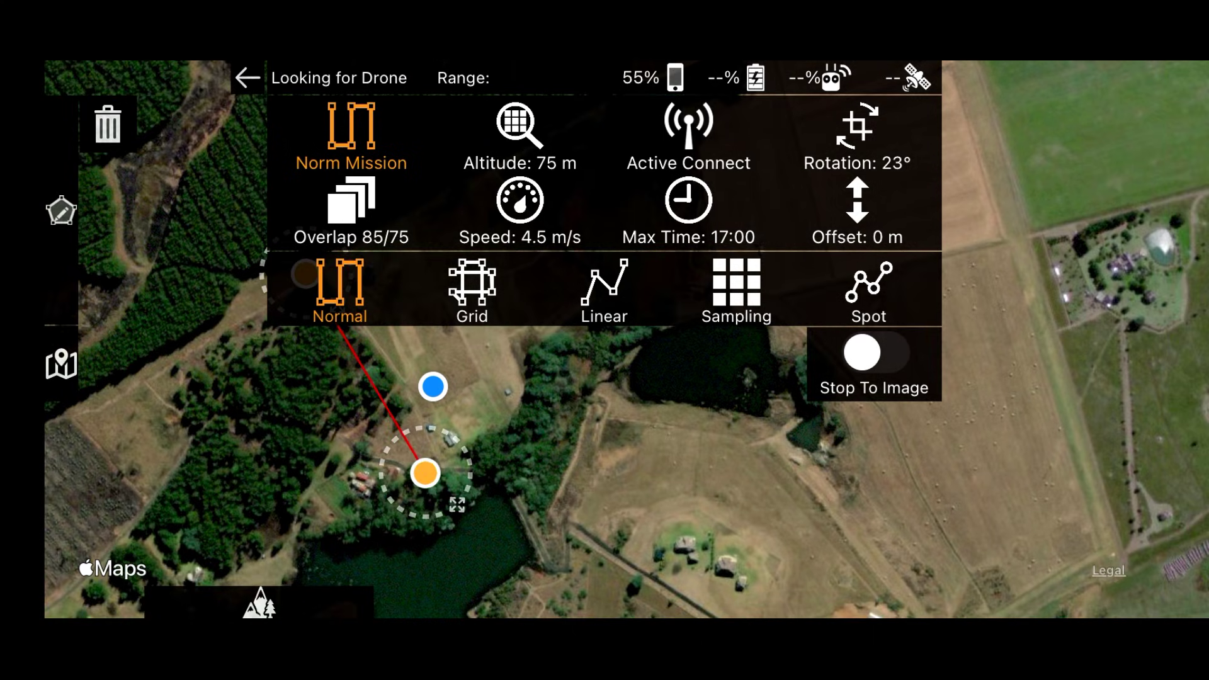
{"action": "left_click_drag", "start_coordinate": [567, 409], "coordinate": [524, 590]}
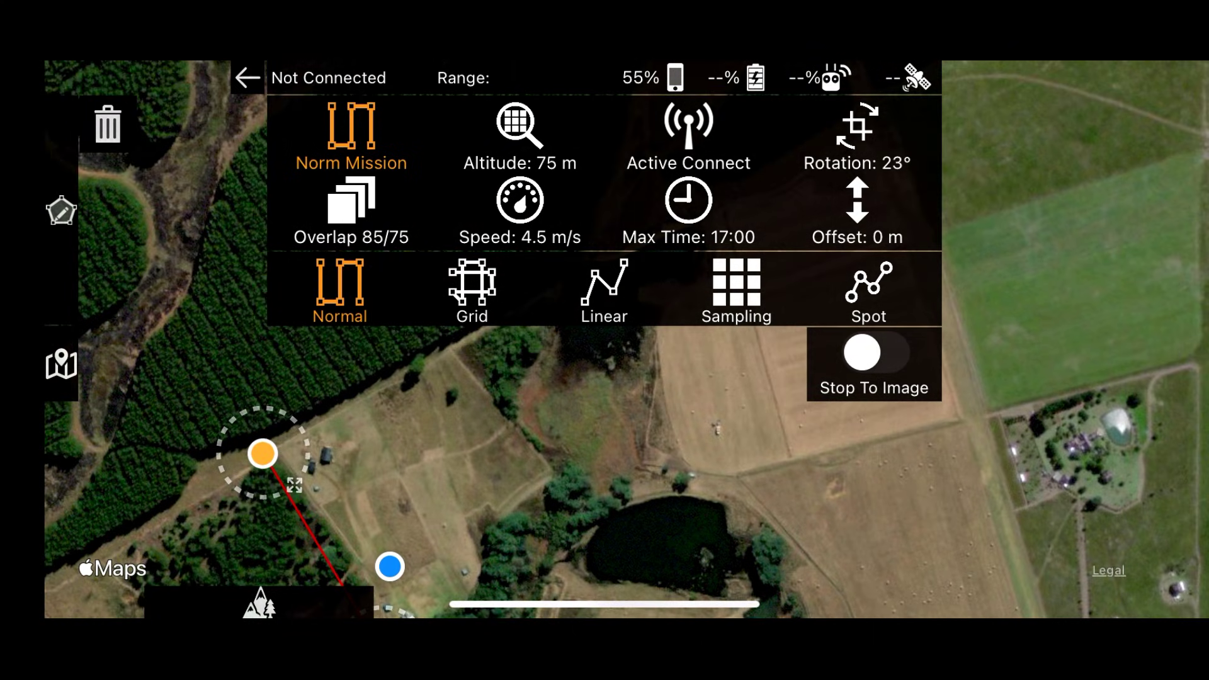
{"action": "left_click", "coordinate": [780, 472]}
{"action": "left_click_drag", "start_coordinate": [630, 409], "coordinate": [661, 487]}
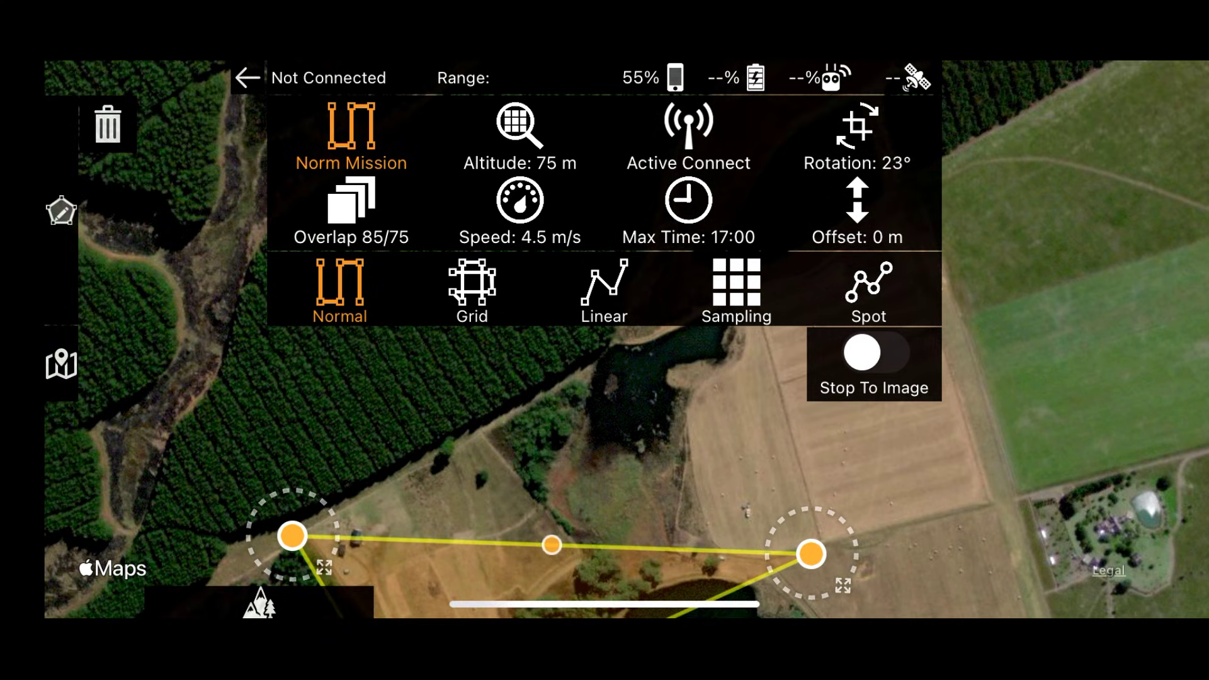
{"action": "left_click", "coordinate": [550, 541]}
{"action": "mouse_move", "coordinate": [551, 541]}
{"action": "left_mouse_down"}
{"action": "mouse_move", "coordinate": [701, 369]}
{"action": "mouse_move", "coordinate": [715, 323]}
{"action": "mouse_move", "coordinate": [700, 284]}
{"action": "left_mouse_up"}
{"action": "left_click_drag", "start_coordinate": [566, 472], "coordinate": [658, 354]}
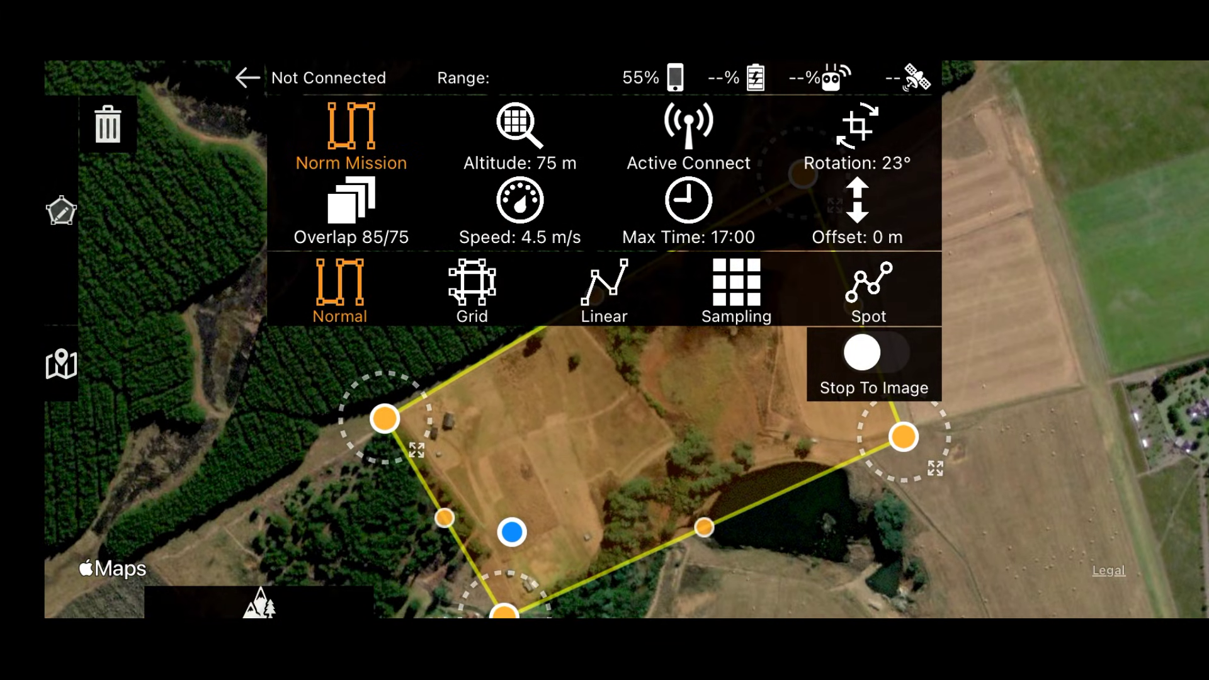
Review the mission's speed, overlap, altitude, rotation and offset settings
{"action": "left_click", "coordinate": [248, 78]}
{"action": "left_click", "coordinate": [519, 208]}
{"action": "left_click", "coordinate": [351, 208]}
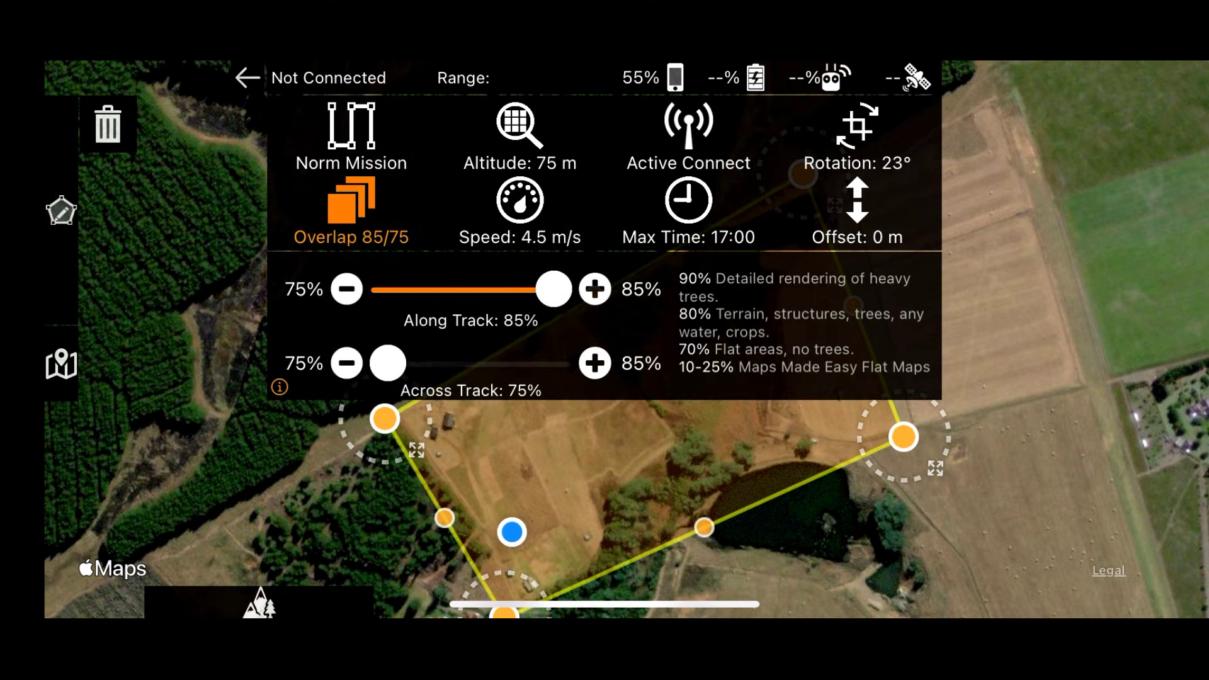
{"action": "left_click", "coordinate": [519, 135]}
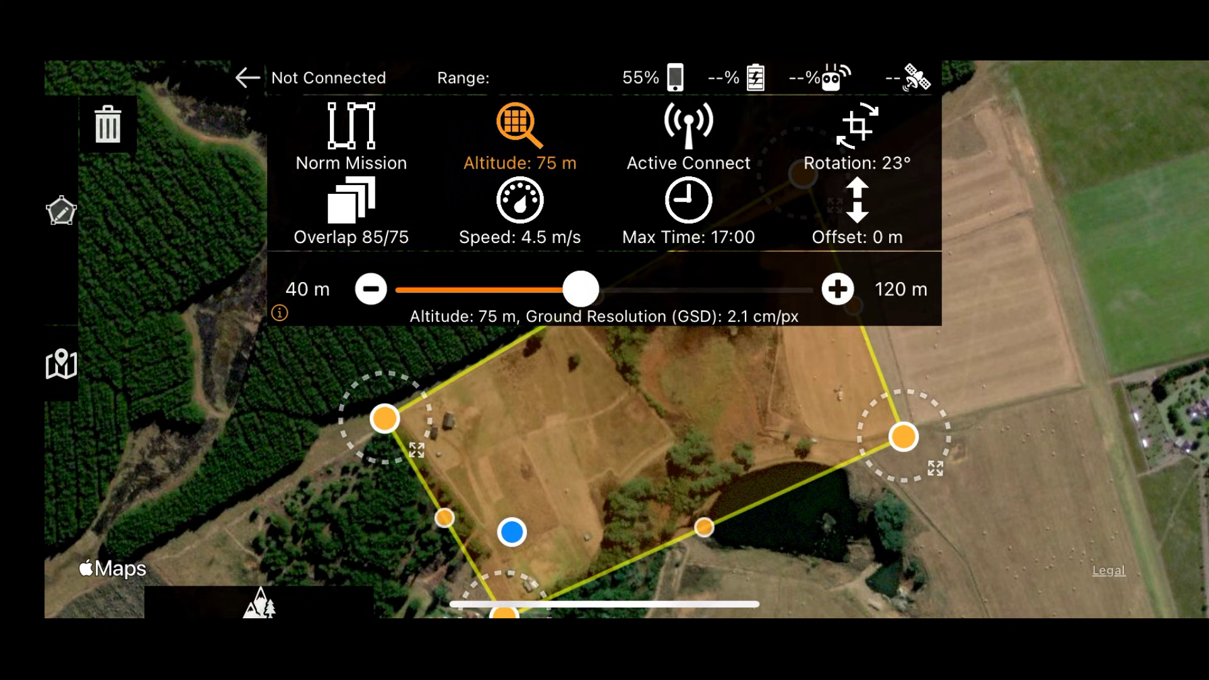
{"action": "left_click", "coordinate": [857, 126]}
{"action": "left_click_drag", "start_coordinate": [629, 289], "coordinate": [589, 289]}
{"action": "left_click", "coordinate": [856, 208]}
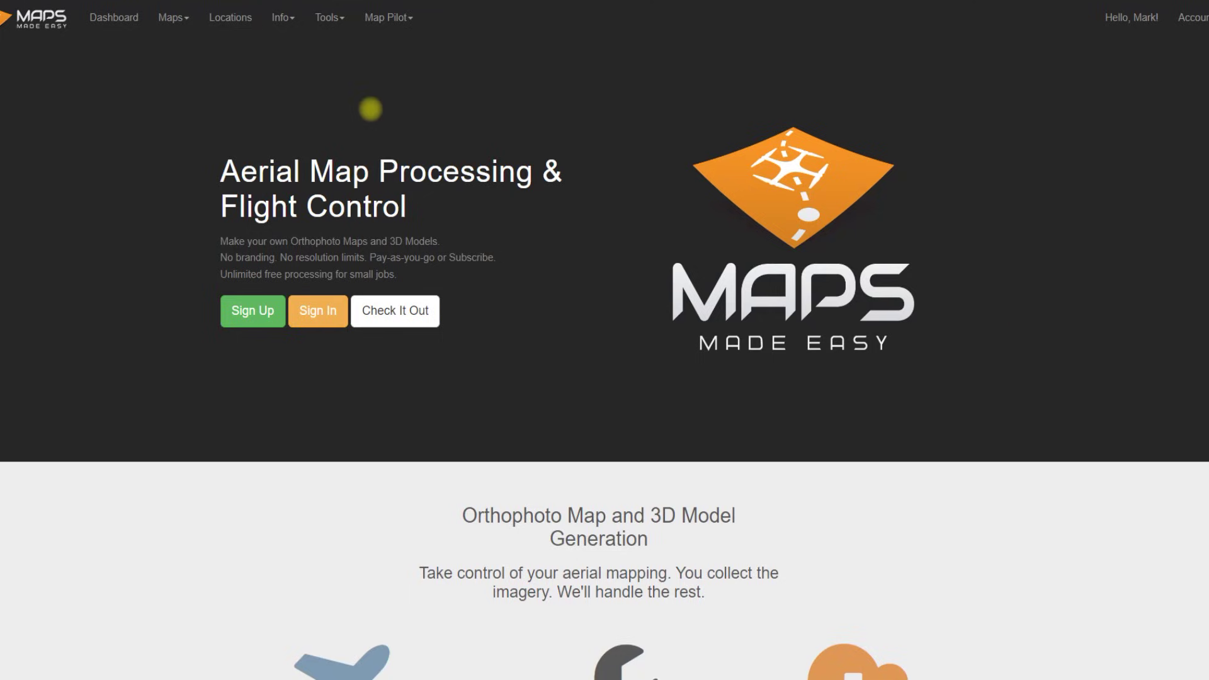
On the Maps Made Easy website, start a new map and load DJI_0011.JPG as its sample image
{"action": "left_click", "coordinate": [184, 18]}
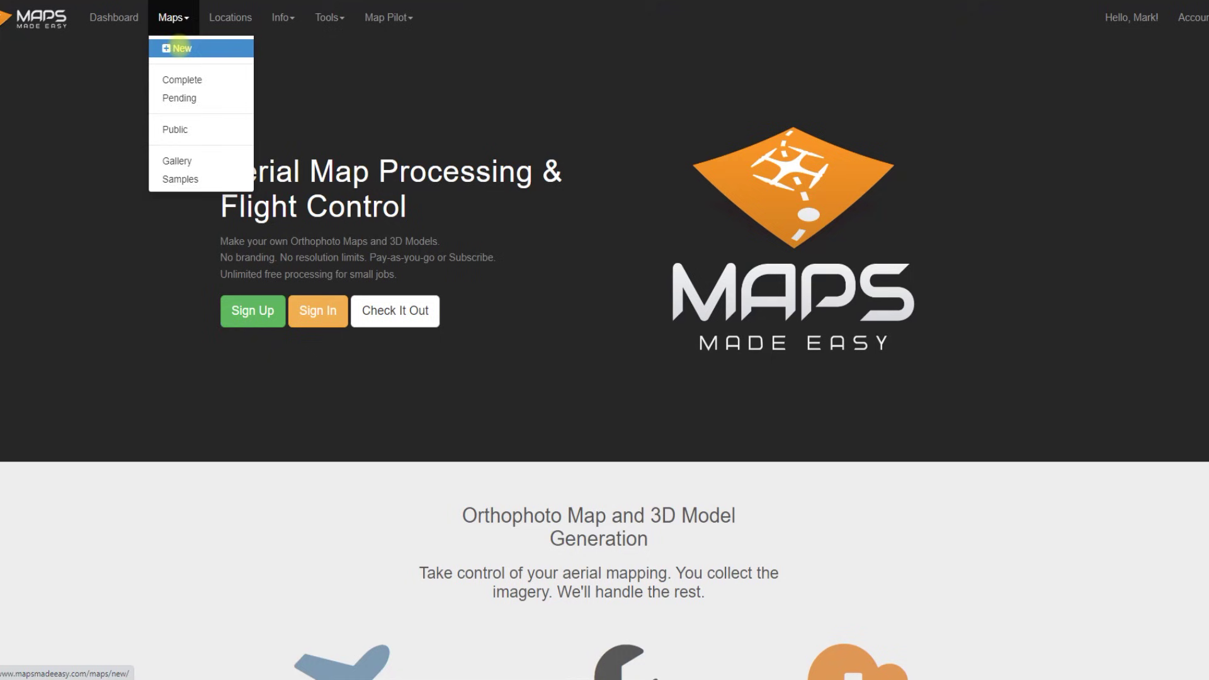
{"action": "left_click", "coordinate": [180, 48]}
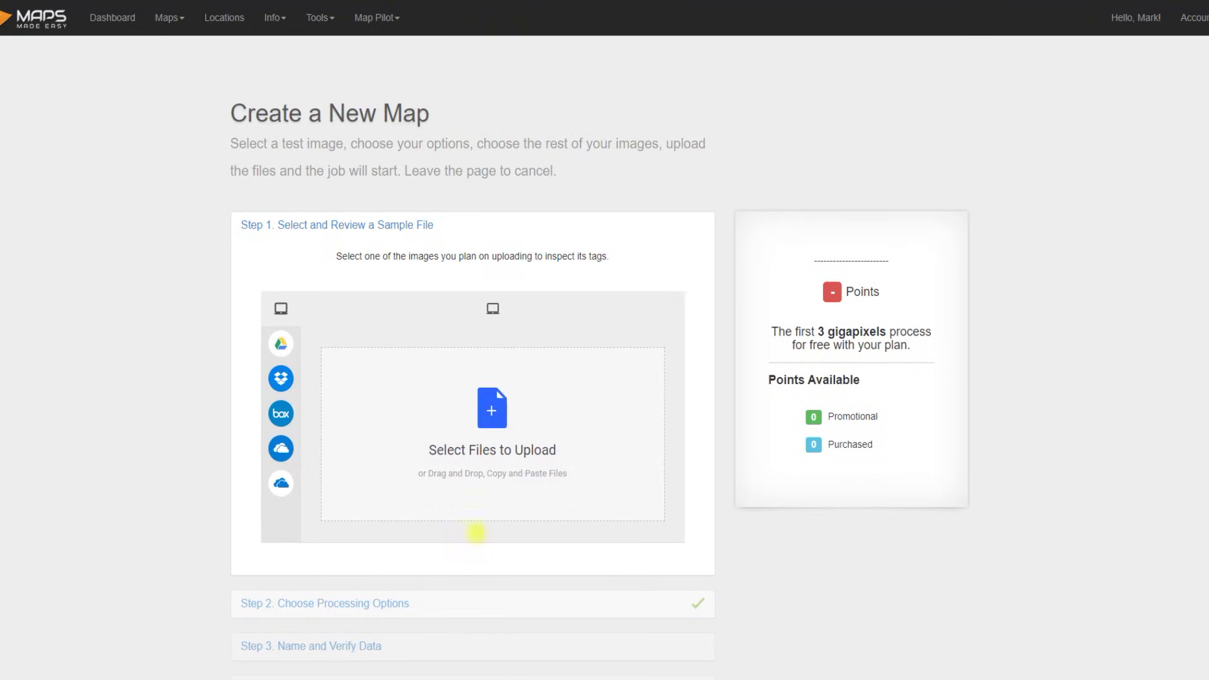
{"action": "mouse_move", "coordinate": [281, 343]}
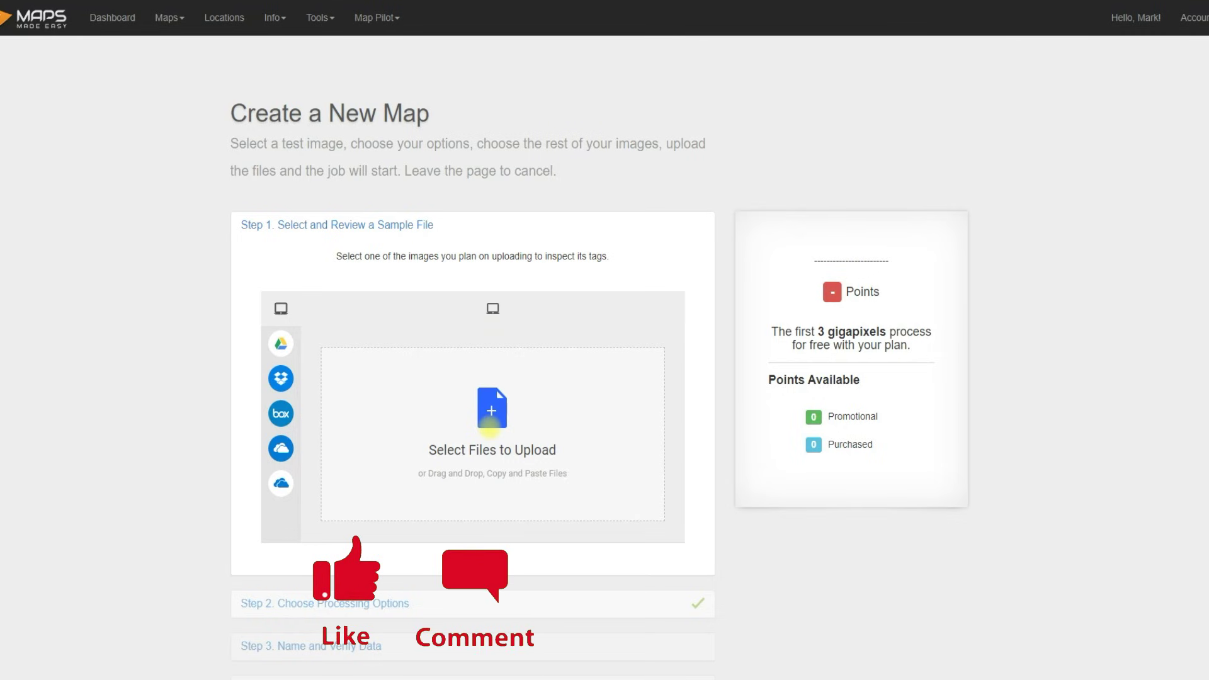
{"action": "left_click", "coordinate": [491, 416]}
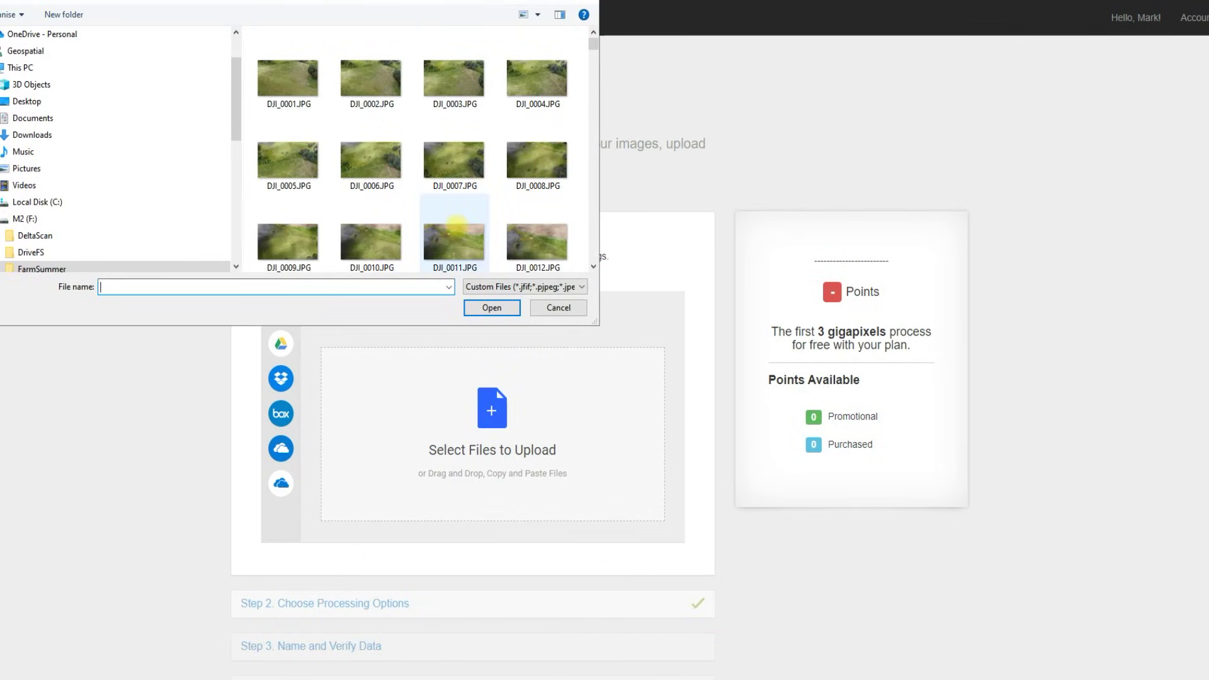
{"action": "left_click", "coordinate": [455, 225]}
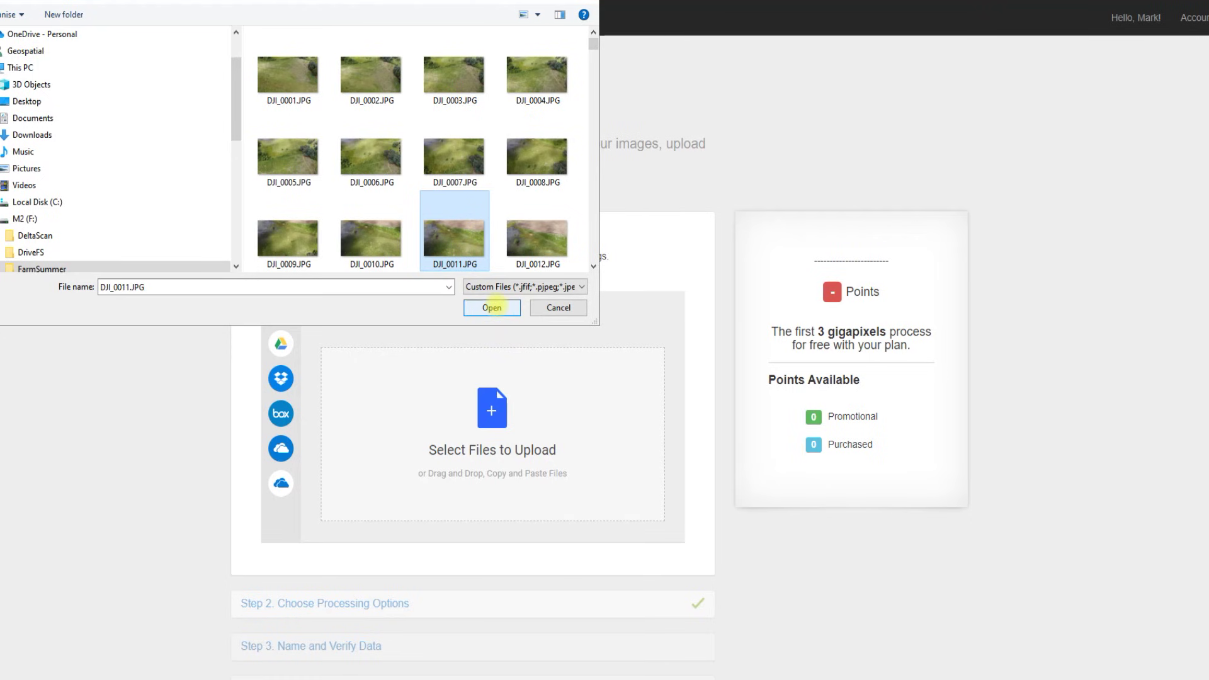
{"action": "left_click", "coordinate": [491, 307]}
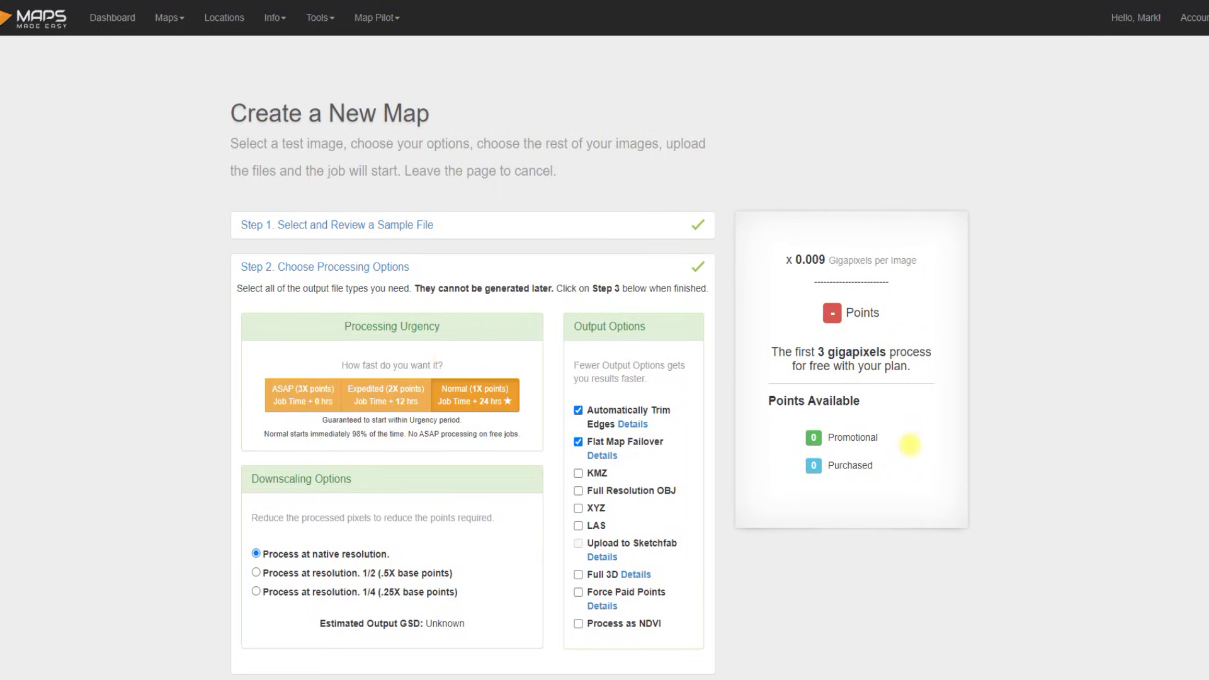
Add the LAS point cloud to the map's output options and continue to the Name and Verify Data section
{"action": "scroll", "coordinate": [722, 399], "scroll_direction": "down", "scroll_amount": 3}
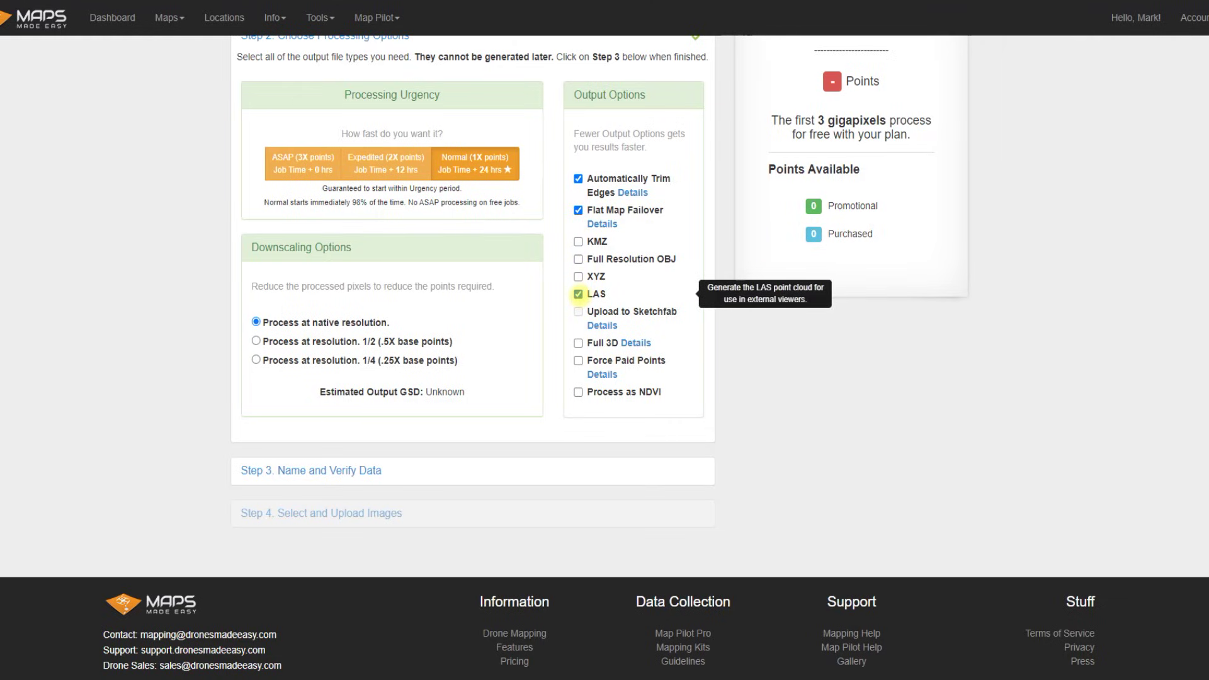
{"action": "left_click", "coordinate": [577, 343]}
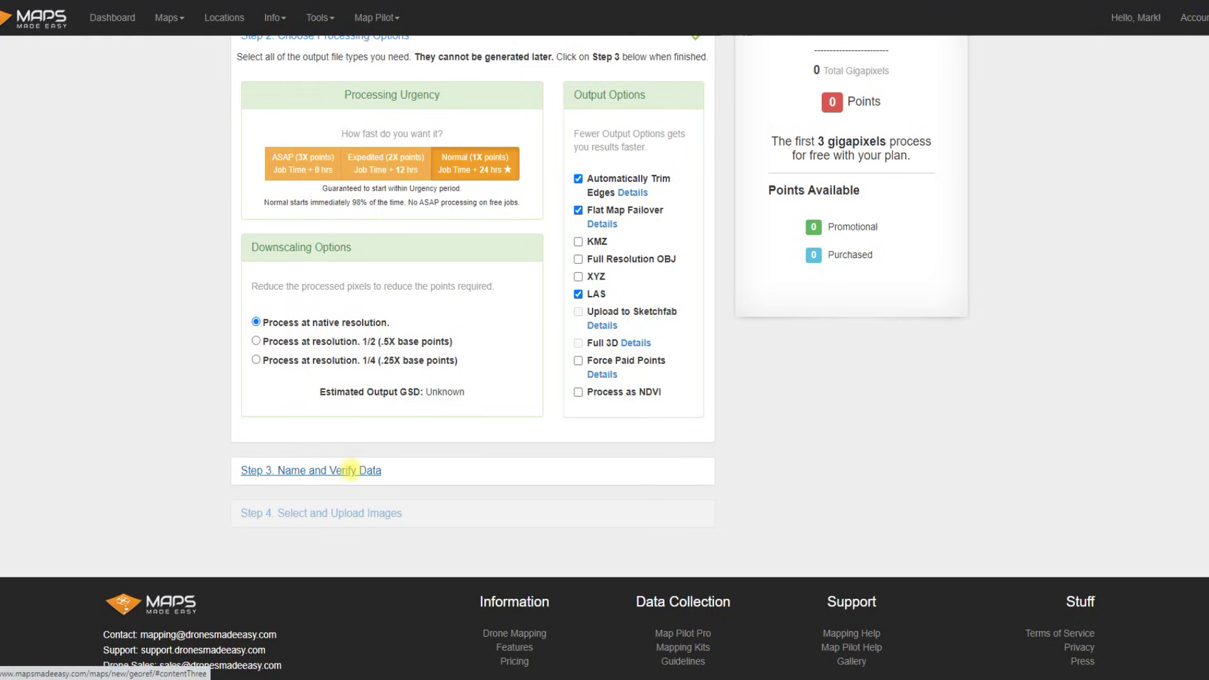
{"action": "left_click", "coordinate": [351, 470]}
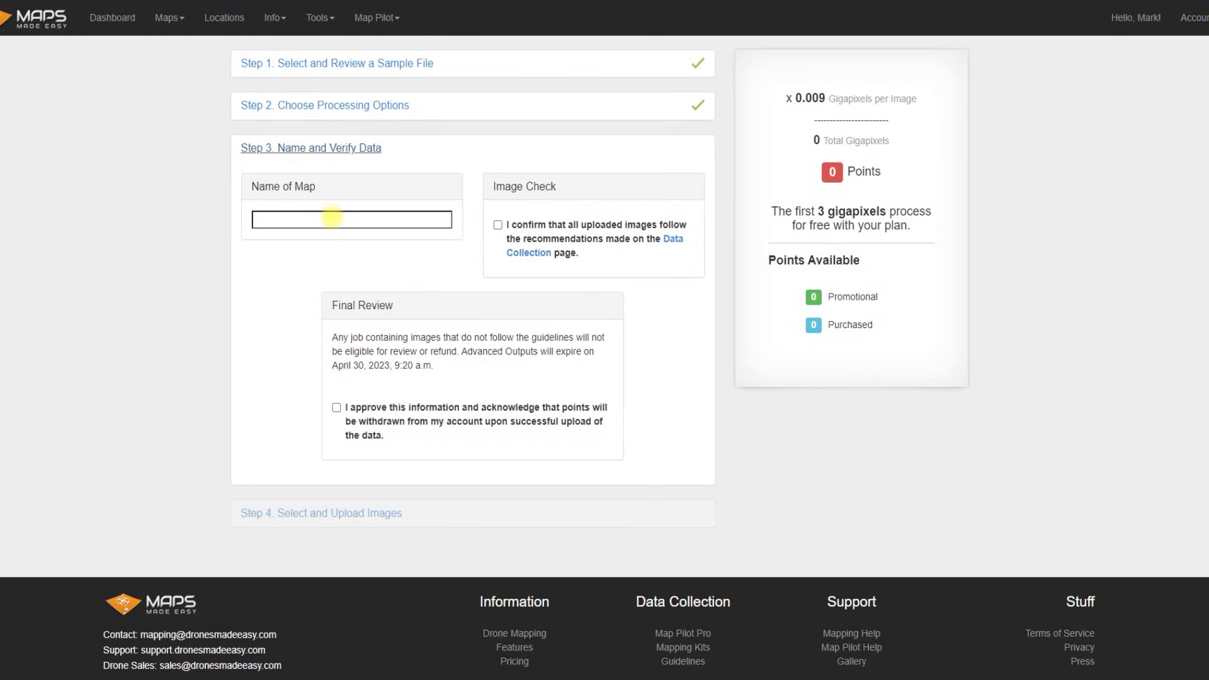
Name the map "Sample" and accept both the image check and the final review statements
{"action": "left_click", "coordinate": [330, 218]}
{"action": "type", "text": "Sample"}
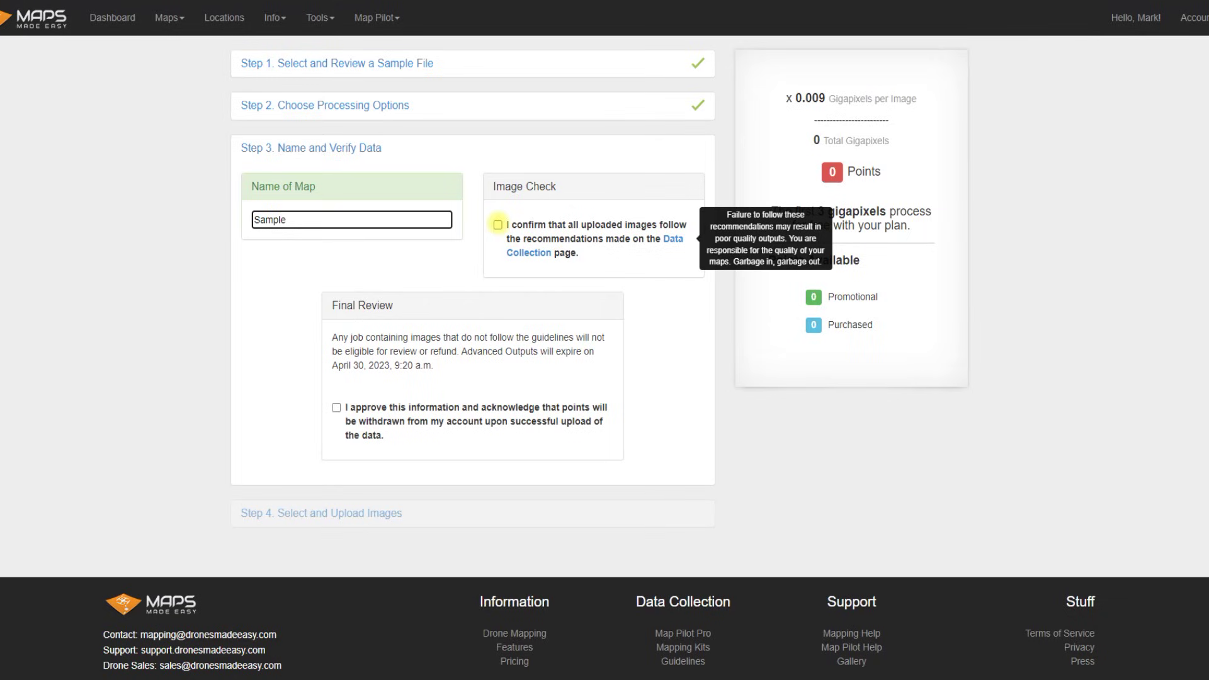
{"action": "left_click", "coordinate": [497, 224]}
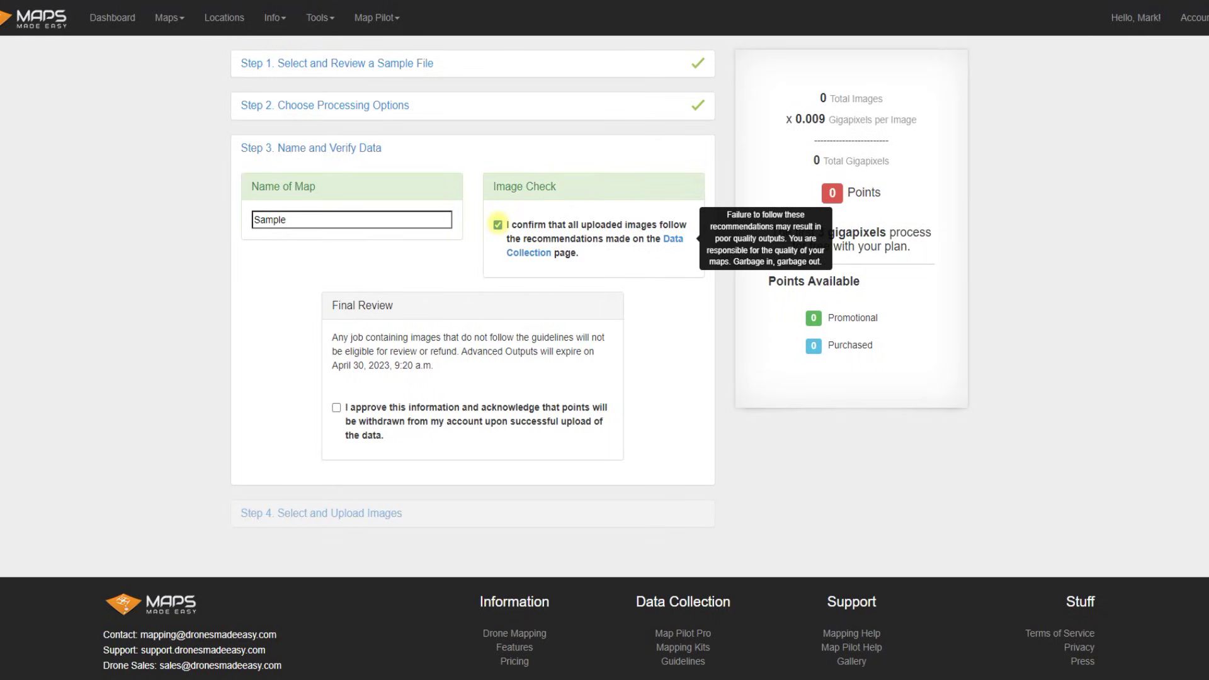
{"action": "left_click", "coordinate": [336, 407]}
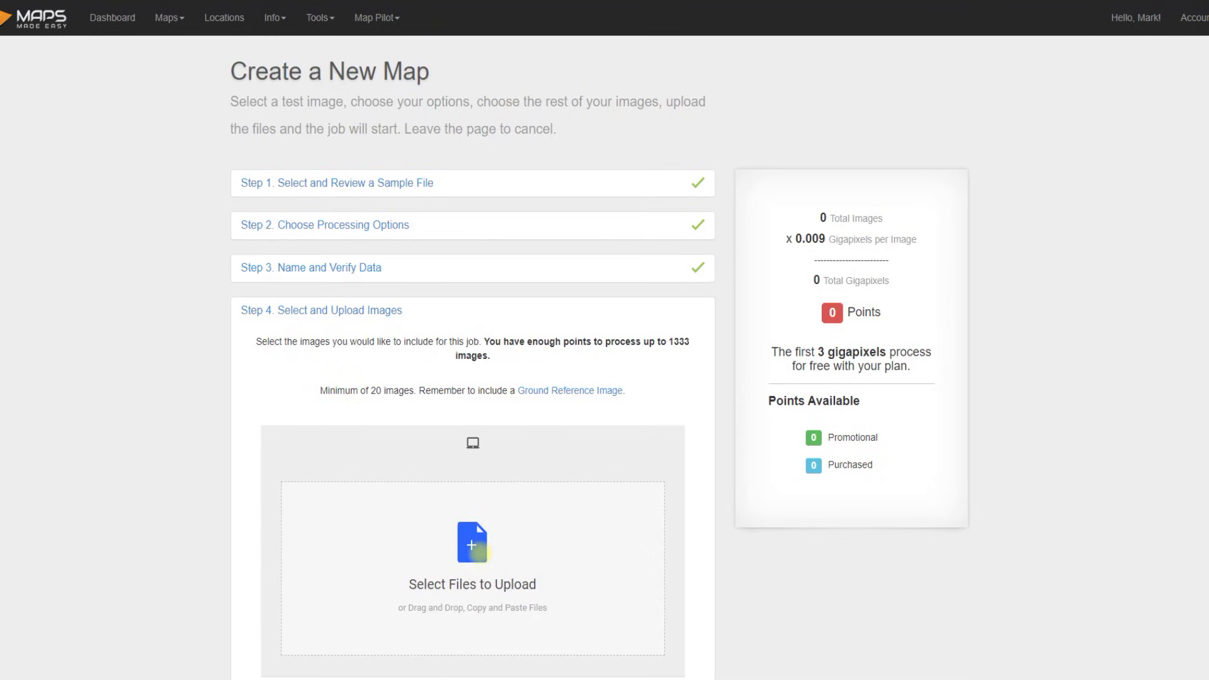
Add all the images in the FarmSummer folder to the upload list and dismiss the skipped-file notice
{"action": "left_click", "coordinate": [478, 552]}
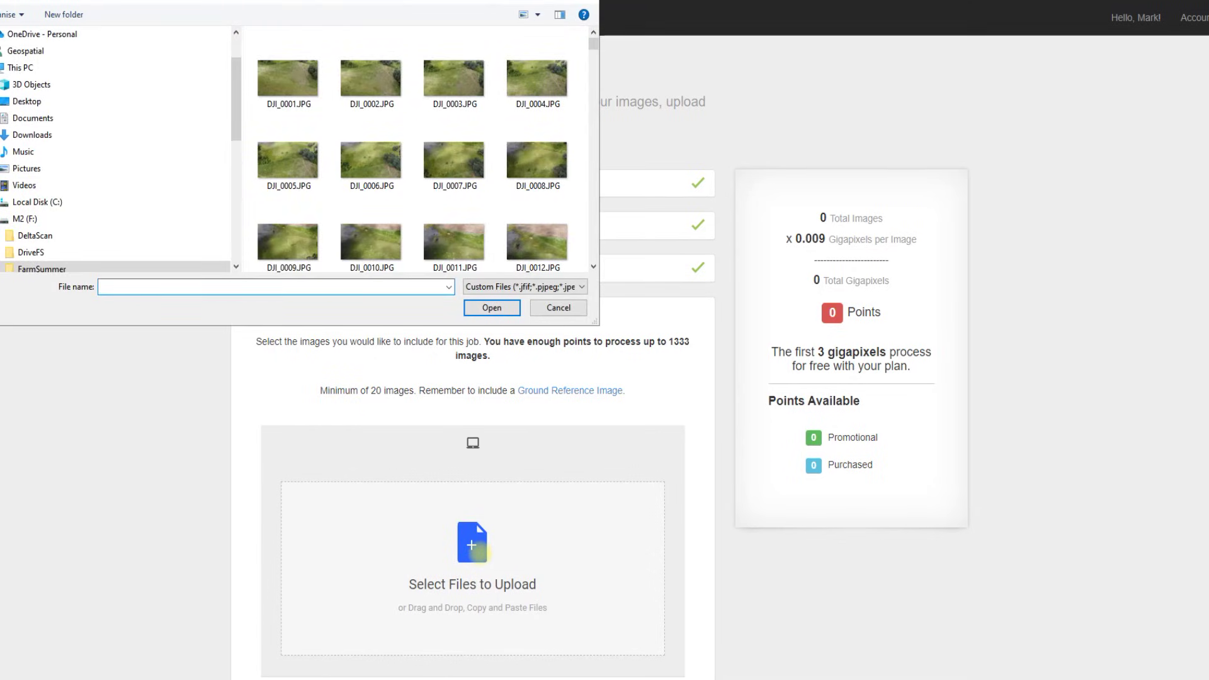
{"action": "left_click", "coordinate": [285, 83]}
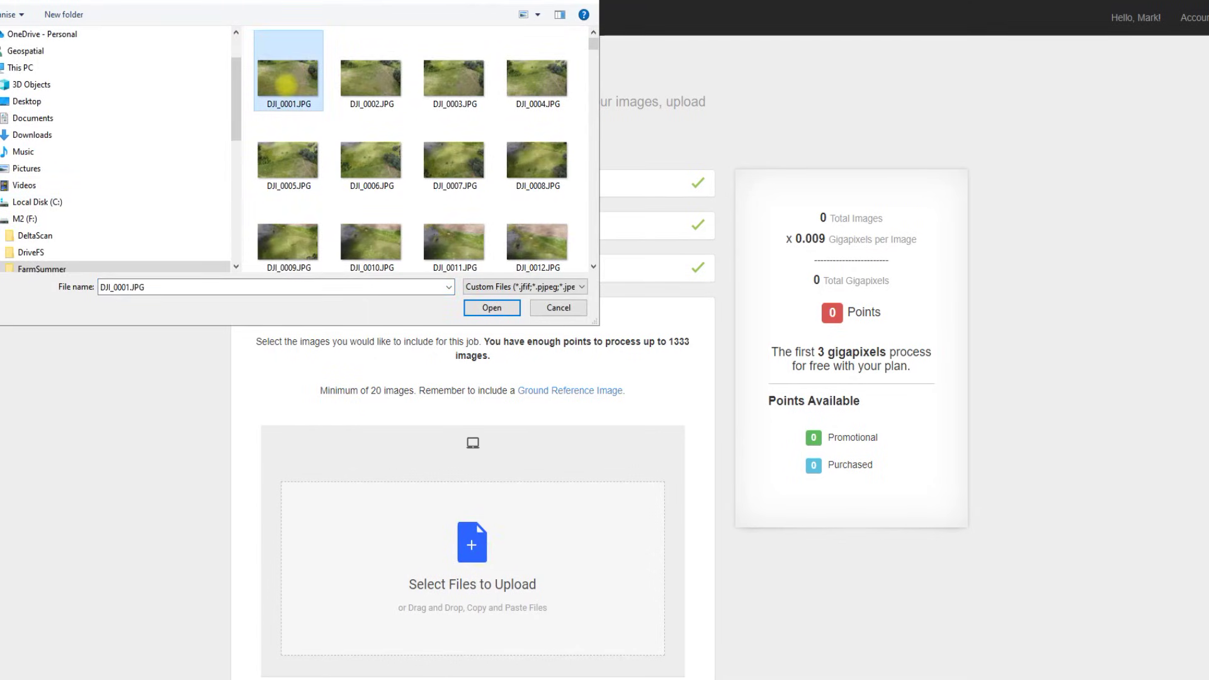
{"action": "key", "text": "ctrl+a"}
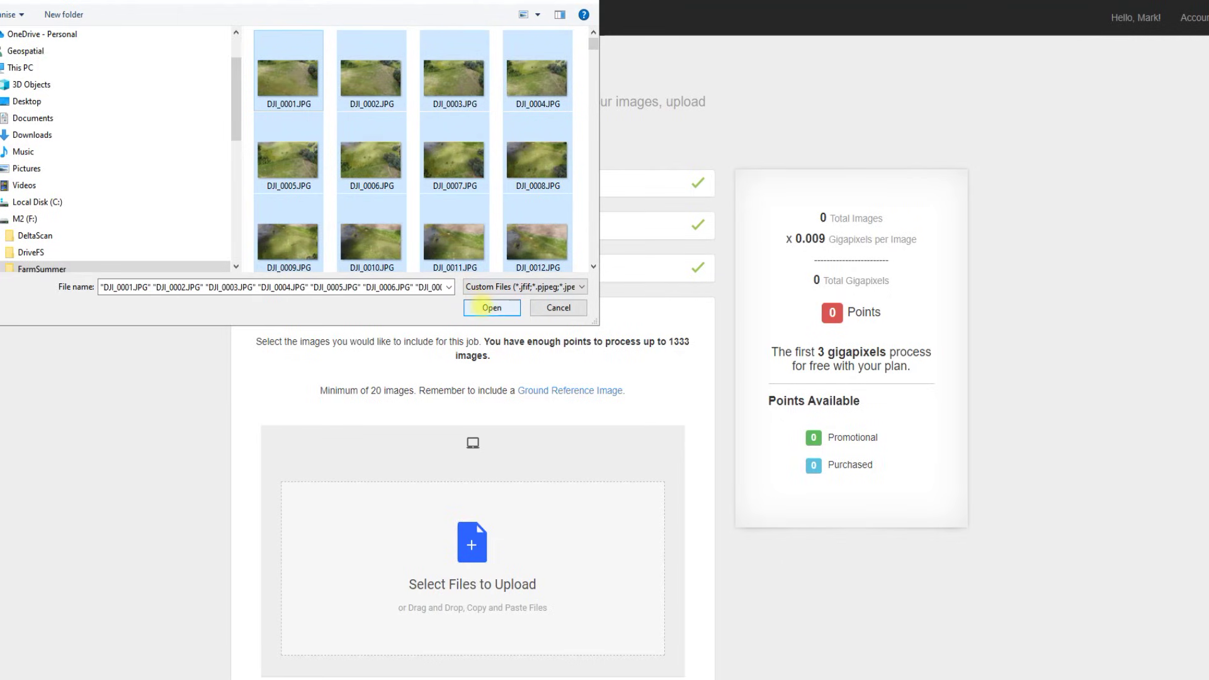
{"action": "left_click", "coordinate": [486, 307]}
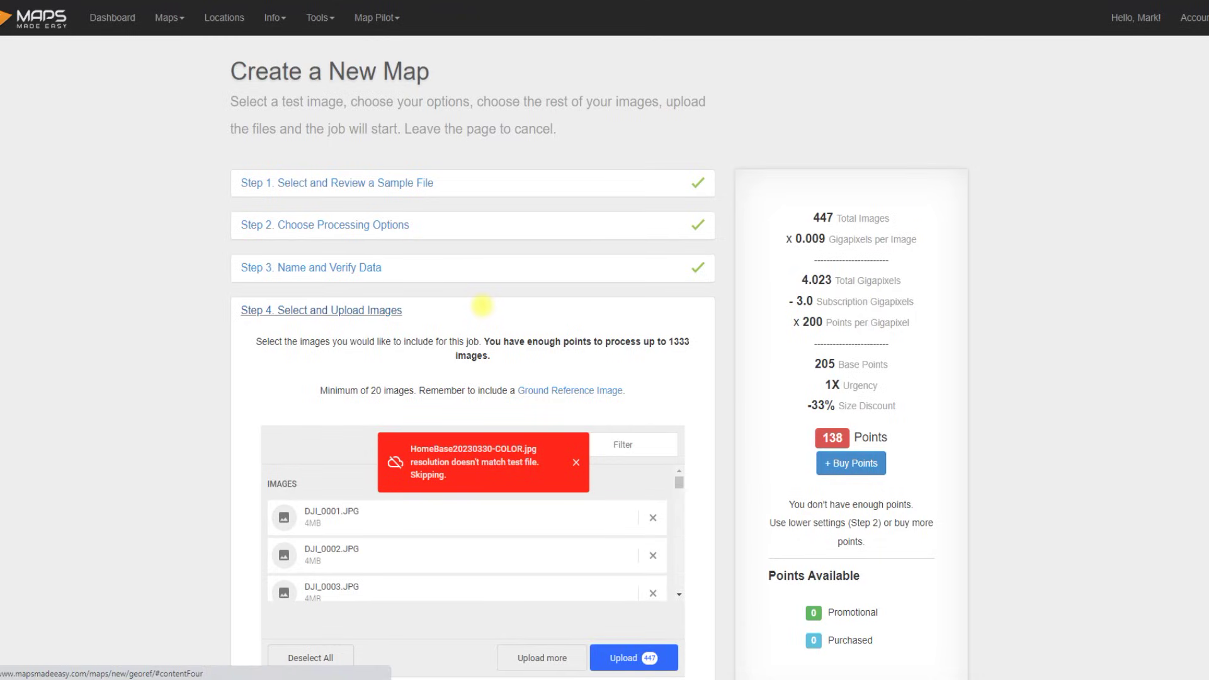
{"action": "left_click", "coordinate": [575, 463]}
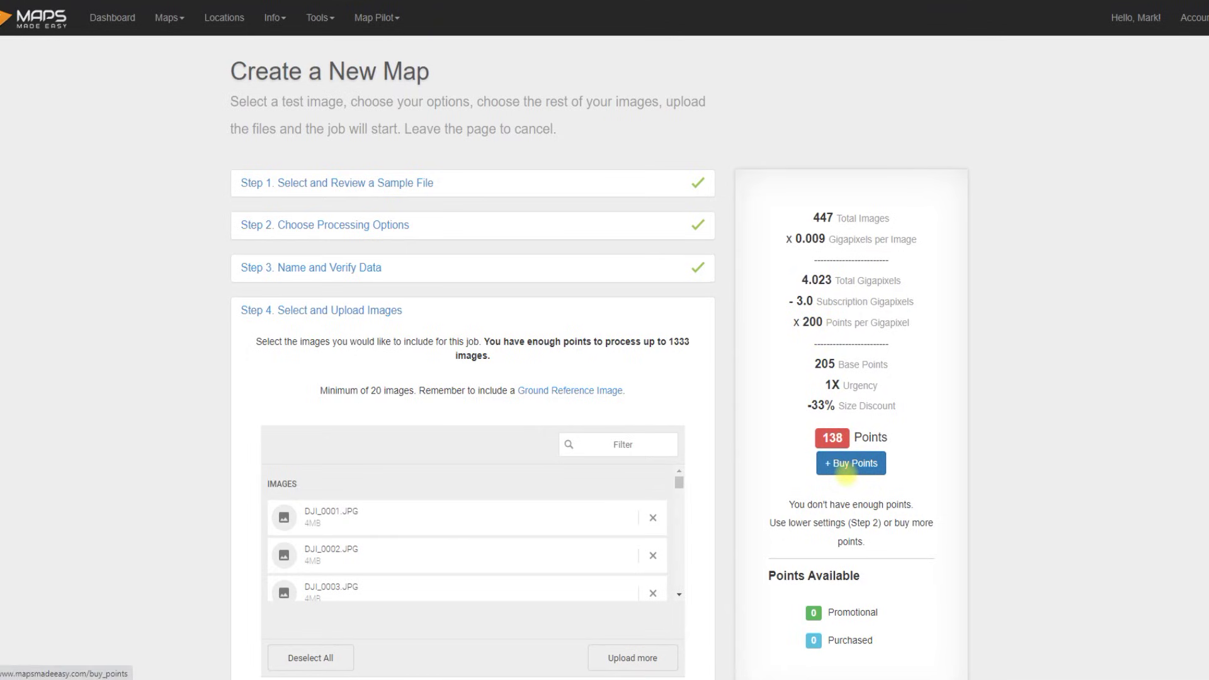
Set the map's downscaling to process at 1/2 resolution (.5X base points) and start uploading the selected images
{"action": "left_click", "coordinate": [387, 225]}
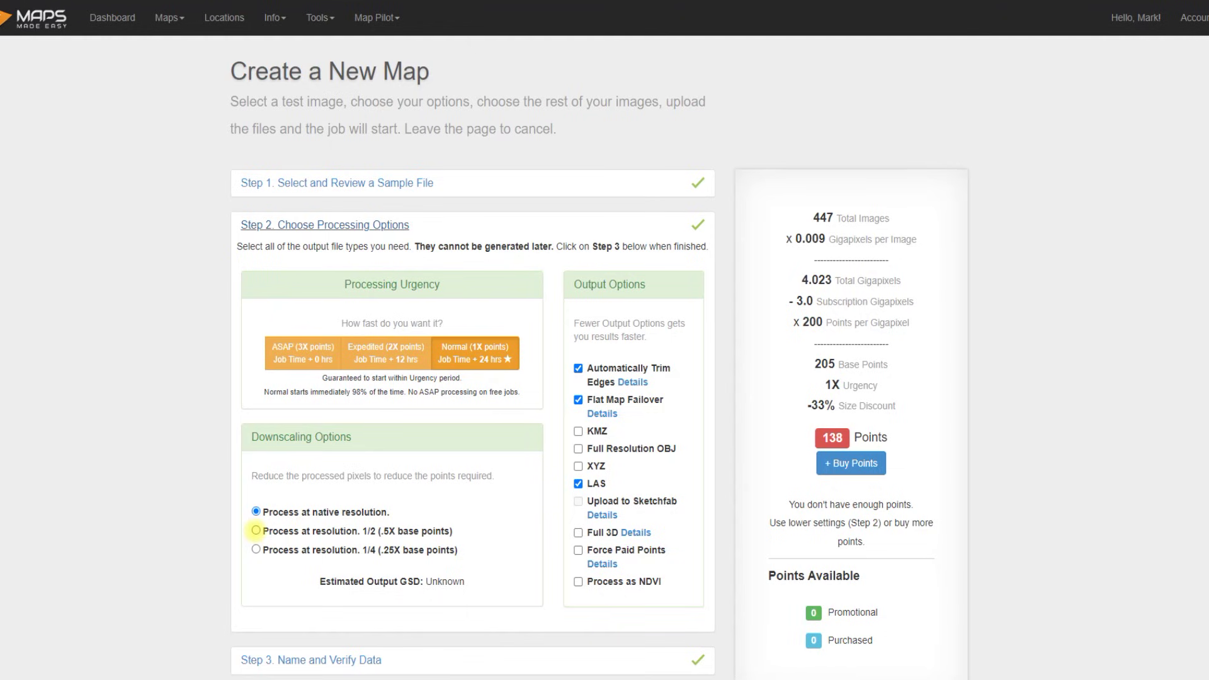
{"action": "left_click", "coordinate": [255, 530]}
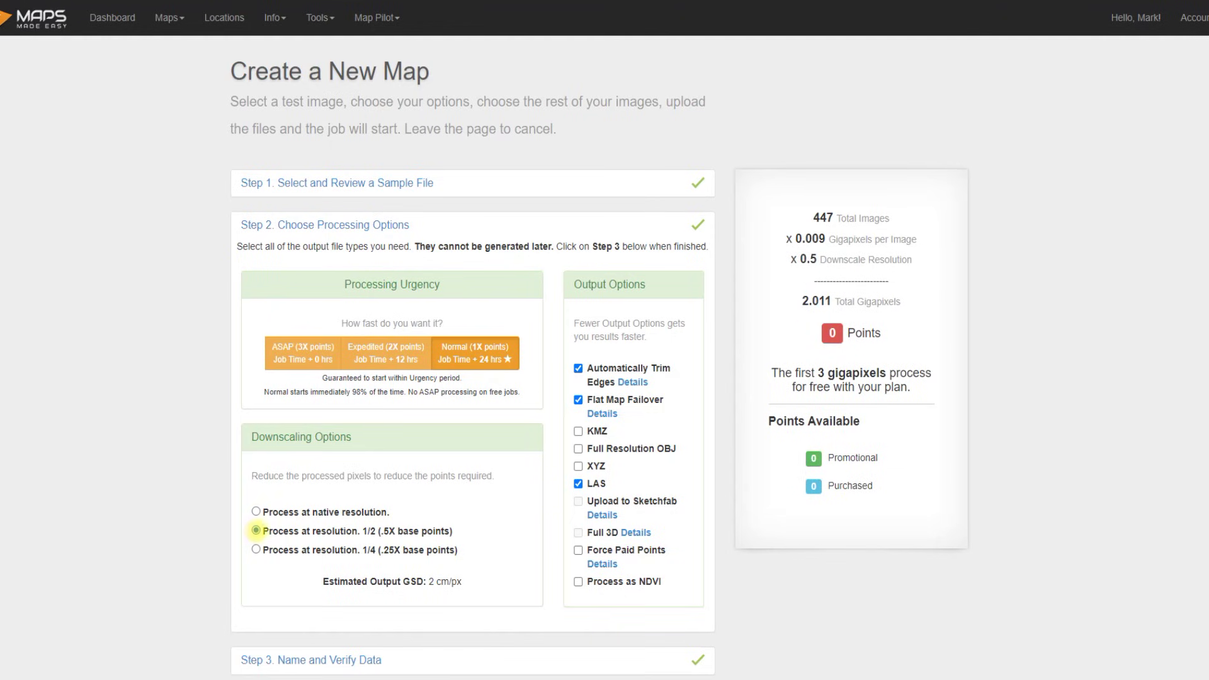
{"action": "scroll", "coordinate": [632, 319], "scroll_direction": "down", "scroll_amount": 6}
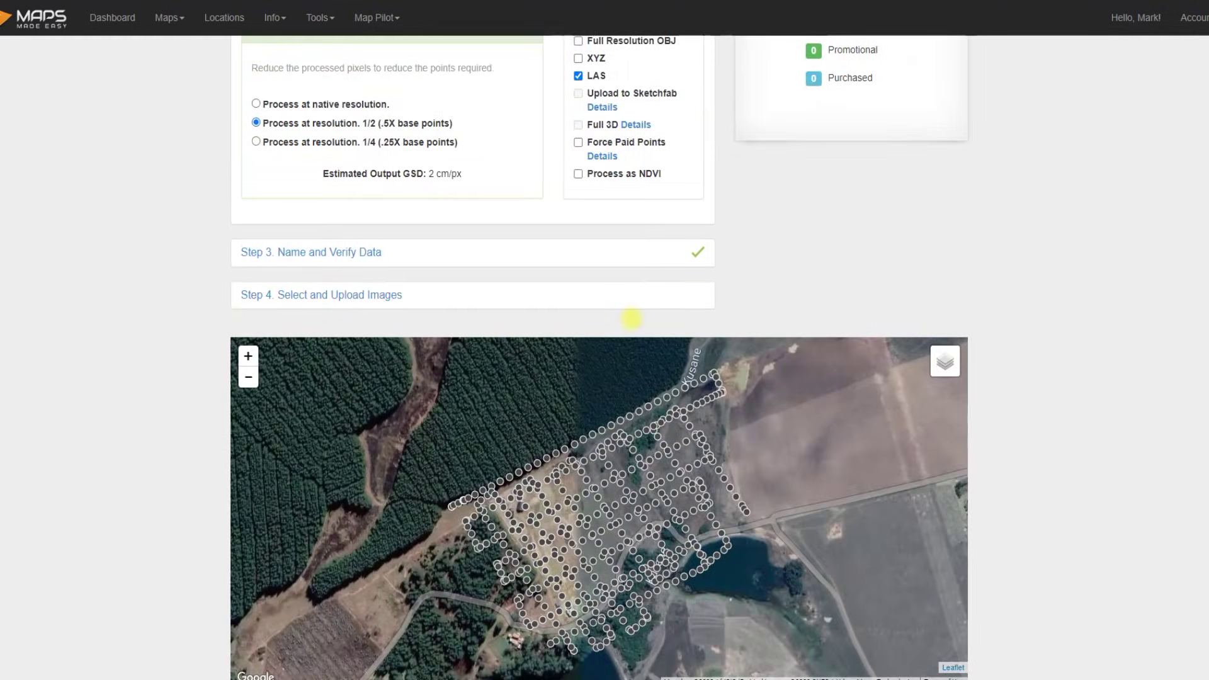
{"action": "scroll", "coordinate": [632, 319], "scroll_direction": "down", "scroll_amount": 4}
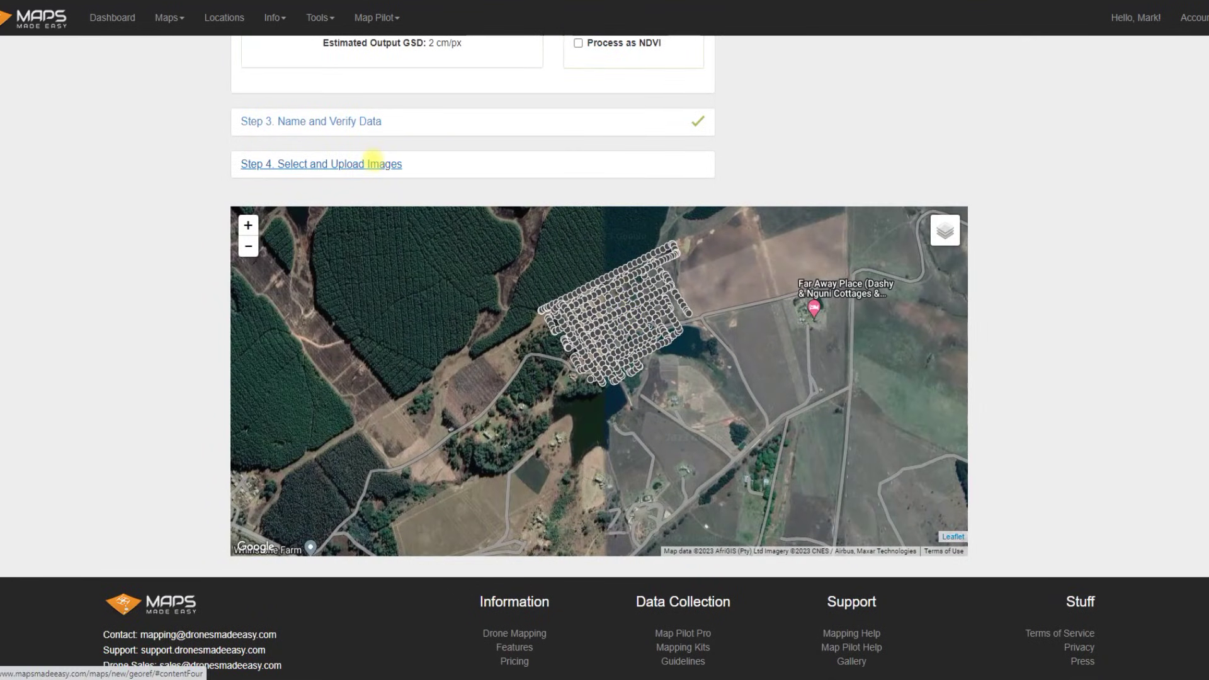
{"action": "left_click", "coordinate": [374, 162]}
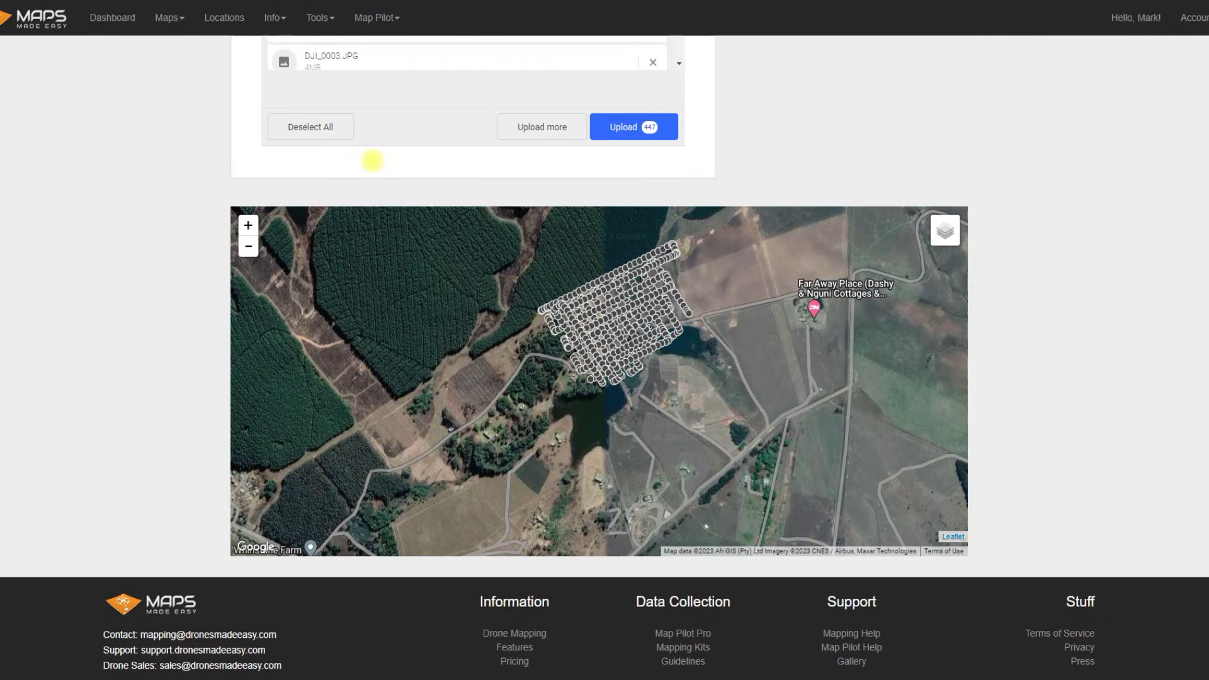
{"action": "scroll", "coordinate": [1128, 231], "scroll_direction": "up", "scroll_amount": 3}
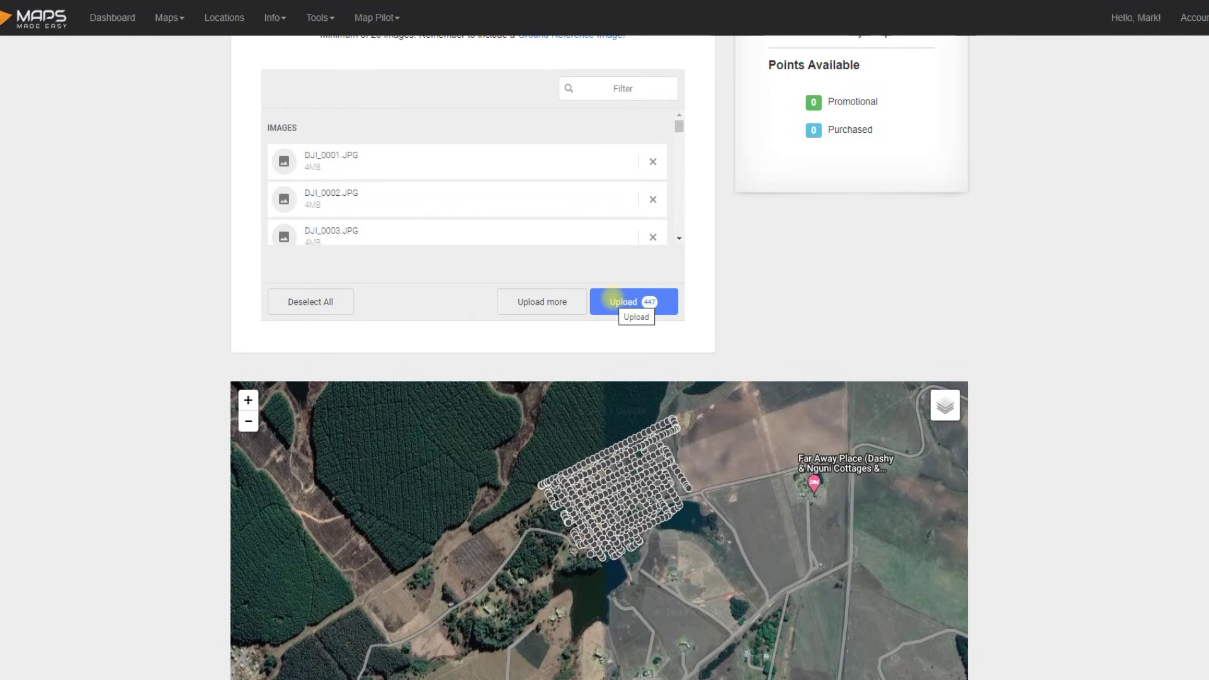
{"action": "left_click", "coordinate": [623, 302]}
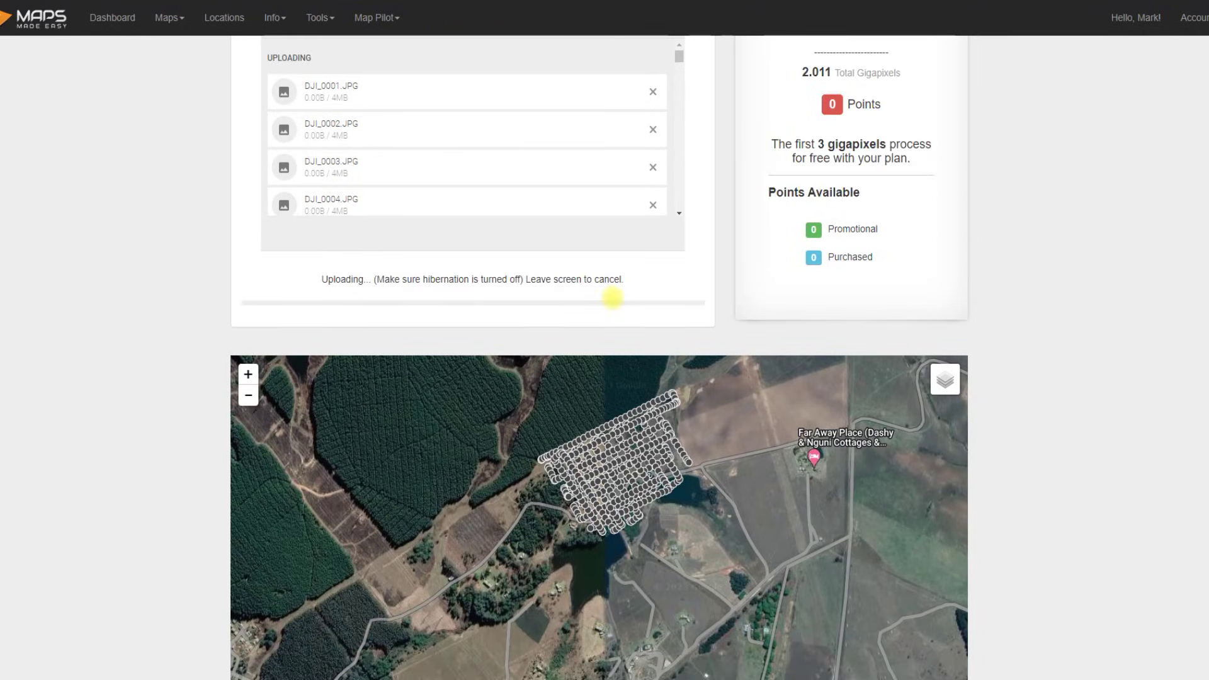
{"action": "scroll", "coordinate": [701, 278], "scroll_direction": "up", "scroll_amount": 2}
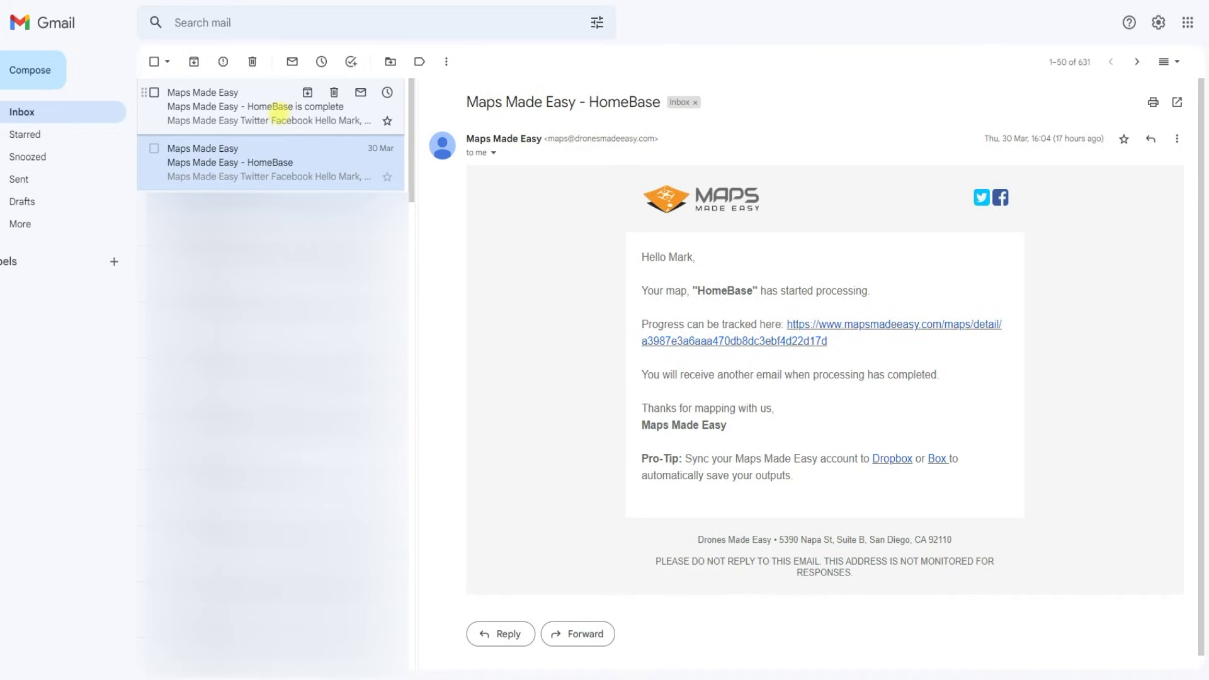
Open the Maps Made Easy e-mail about the completed HomeBase map in Gmail and follow its link to the map's detail page
{"action": "left_click", "coordinate": [280, 111]}
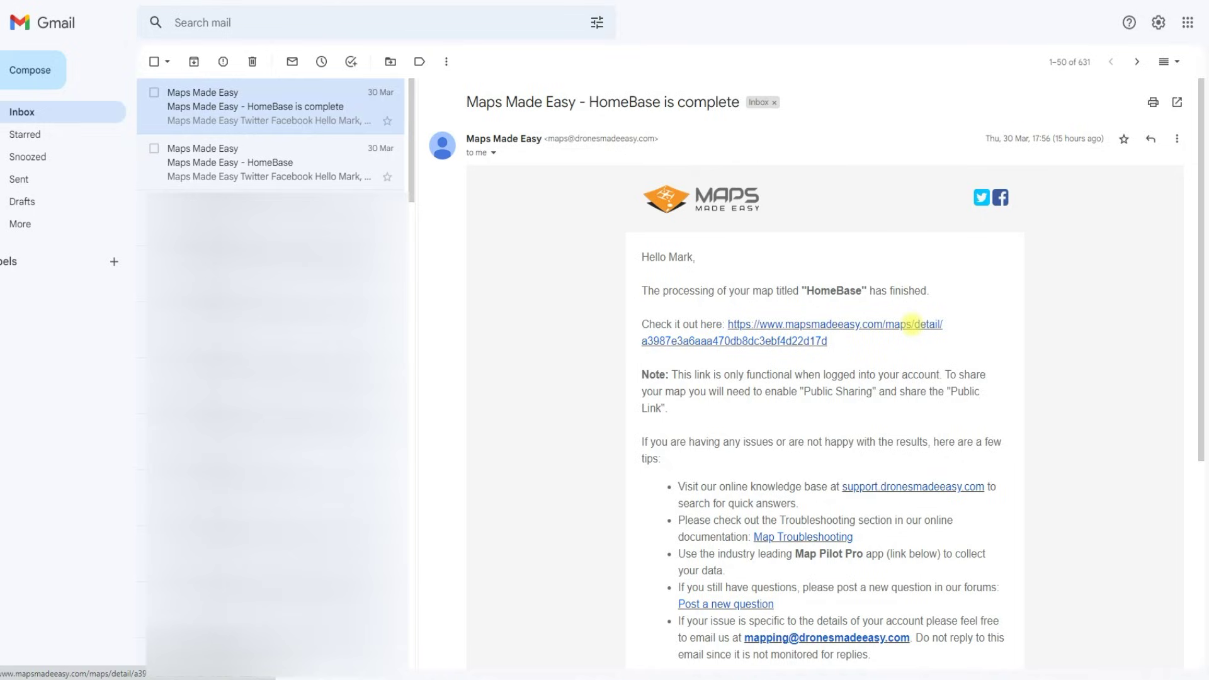
{"action": "left_click", "coordinate": [911, 325]}
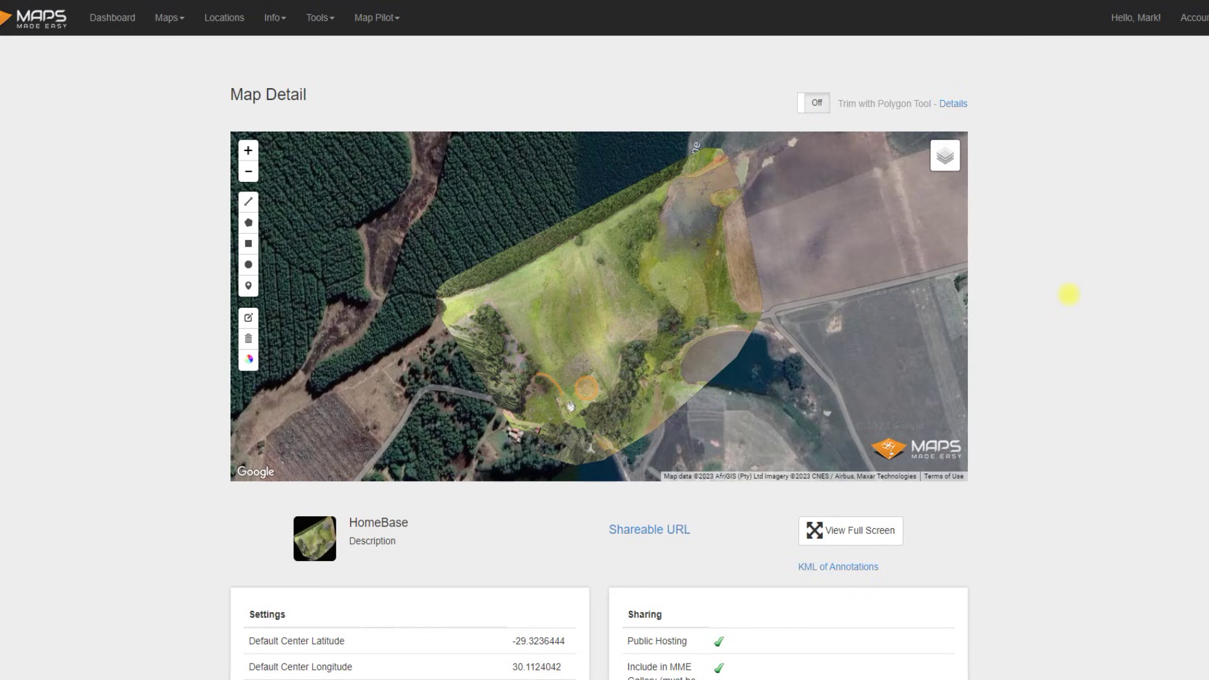
Examine the HomeBase map's settings, sharing options, timestamps, job details, advanced output downloads and overlap report
{"action": "scroll", "coordinate": [1068, 294], "scroll_direction": "down", "scroll_amount": 4}
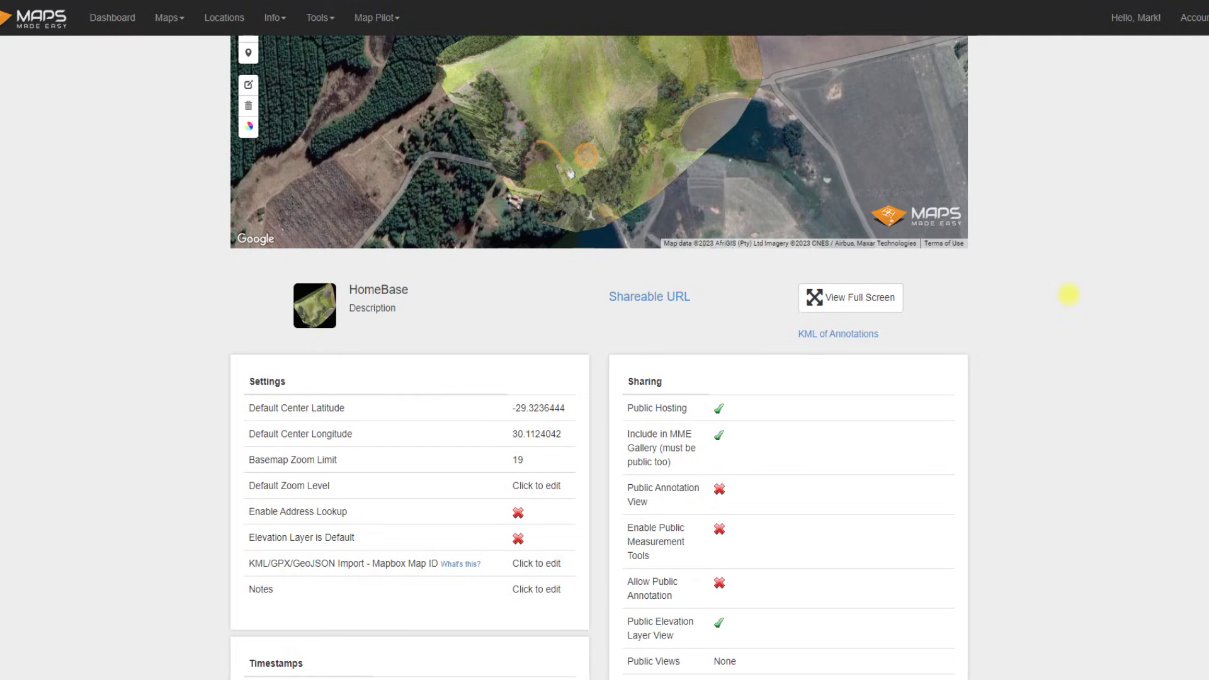
{"action": "scroll", "coordinate": [1069, 294], "scroll_direction": "down", "scroll_amount": 5}
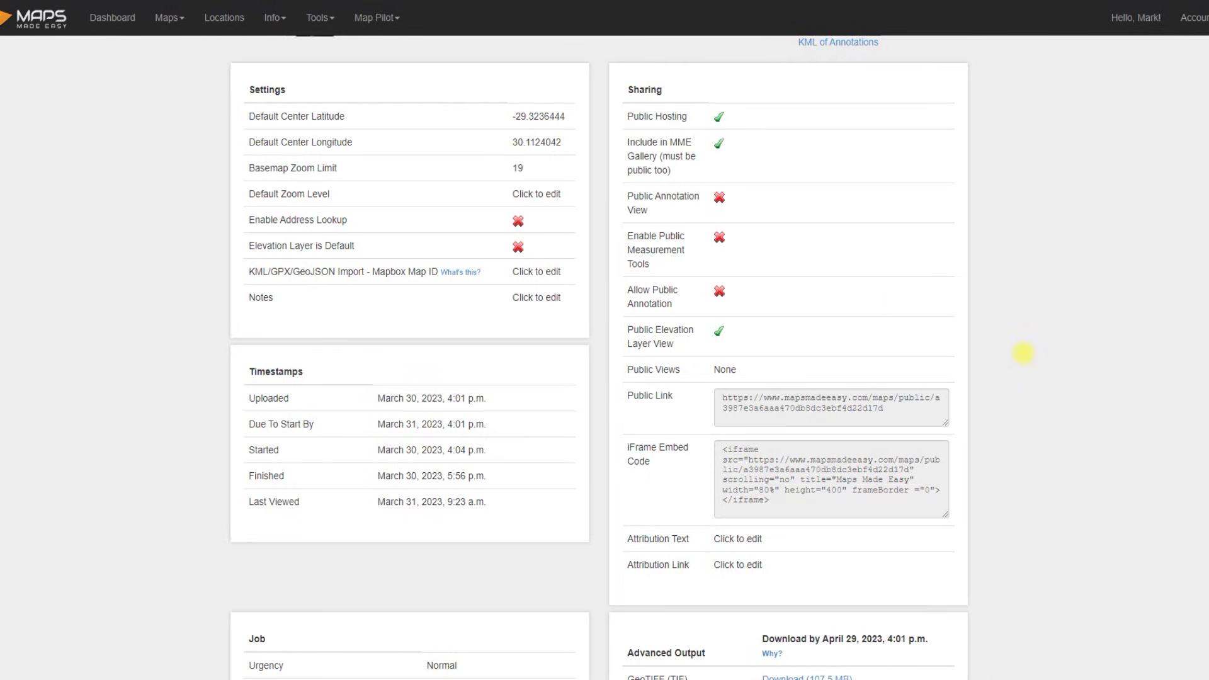
{"action": "scroll", "coordinate": [1023, 352], "scroll_direction": "down", "scroll_amount": 4}
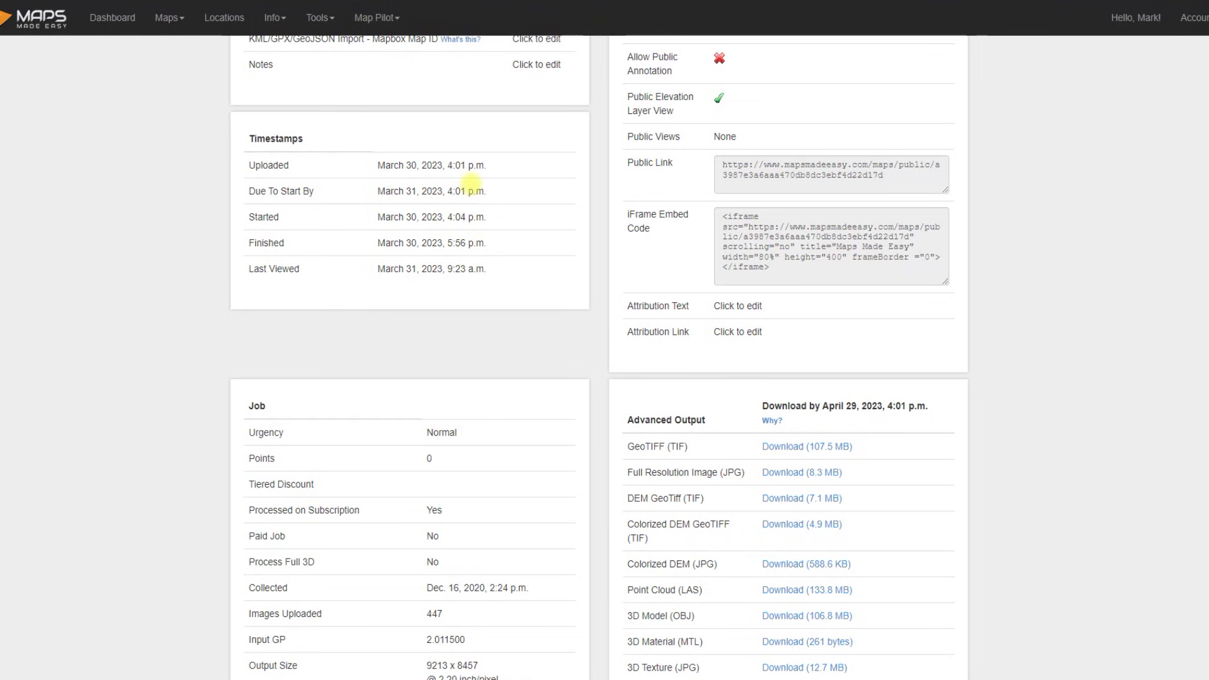
{"action": "scroll", "coordinate": [545, 228], "scroll_direction": "down", "scroll_amount": 5}
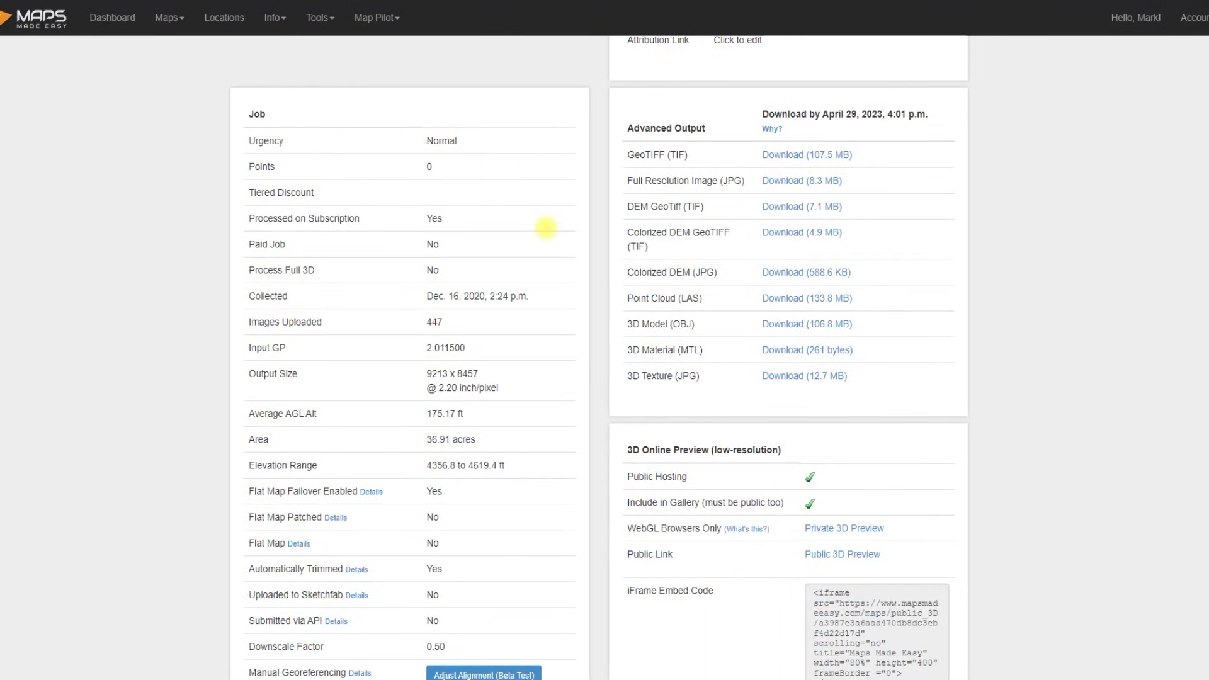
{"action": "scroll", "coordinate": [545, 227], "scroll_direction": "down", "scroll_amount": 3}
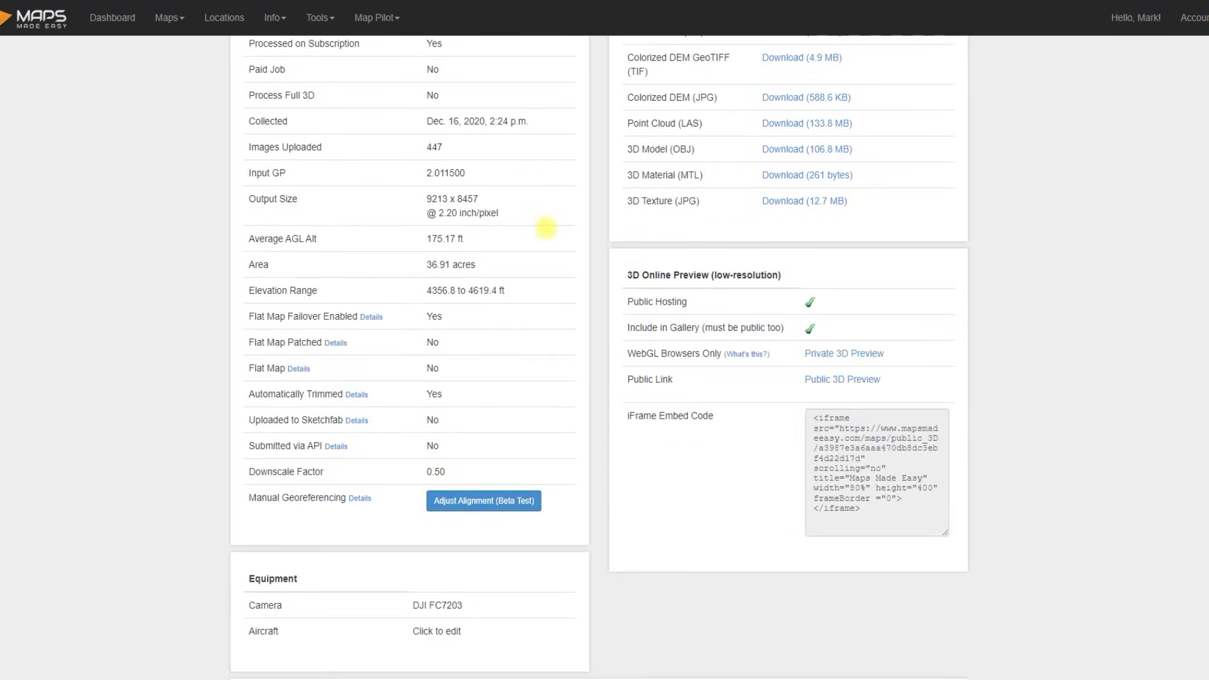
{"action": "scroll", "coordinate": [545, 227], "scroll_direction": "up", "scroll_amount": 2}
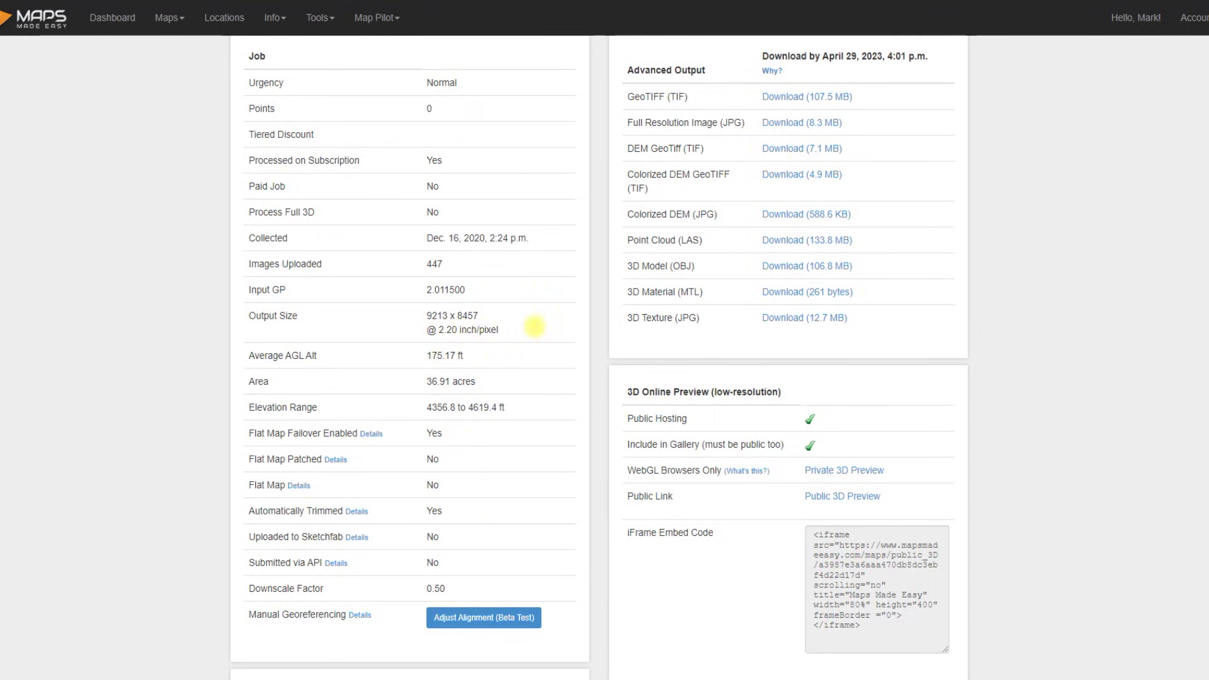
{"action": "mouse_move", "coordinate": [554, 300]}
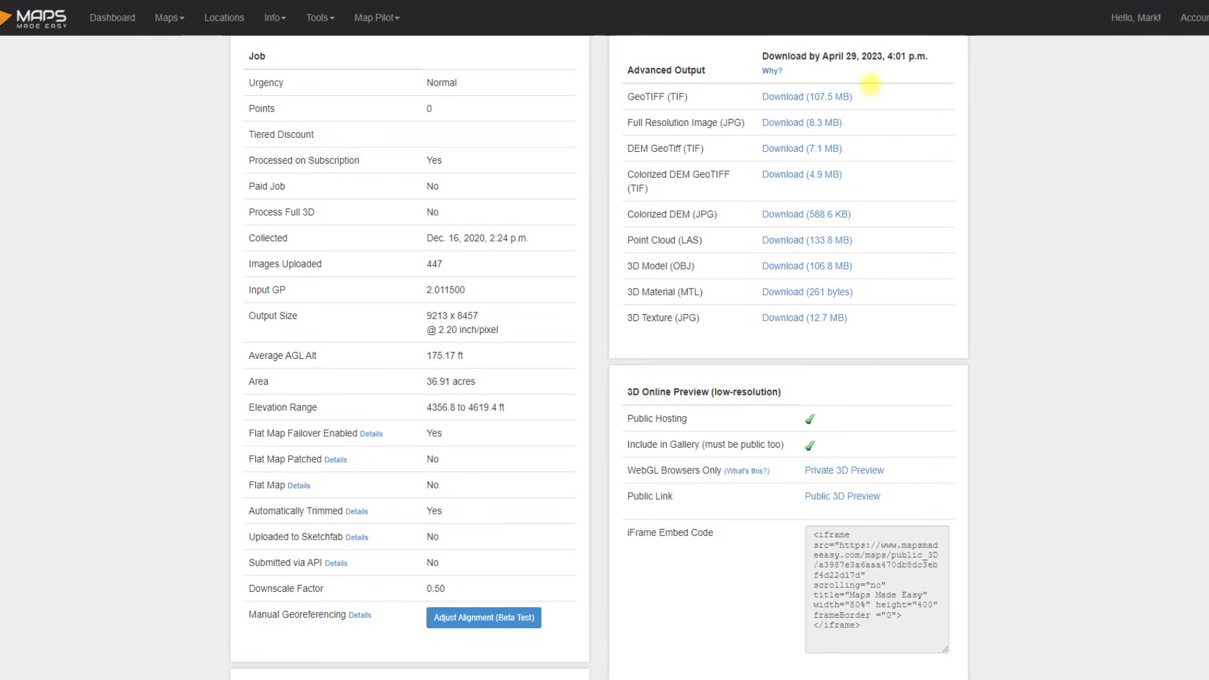
{"action": "scroll", "coordinate": [894, 244], "scroll_direction": "down", "scroll_amount": 6}
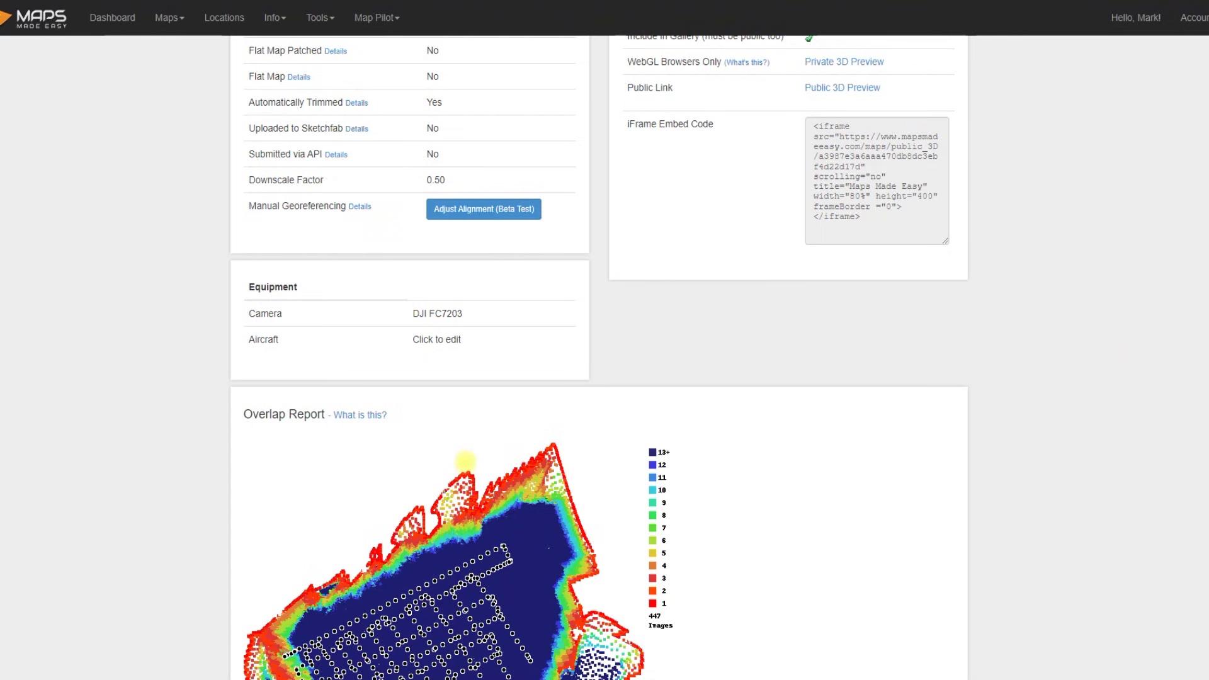
{"action": "scroll", "coordinate": [477, 610], "scroll_direction": "down", "scroll_amount": 2}
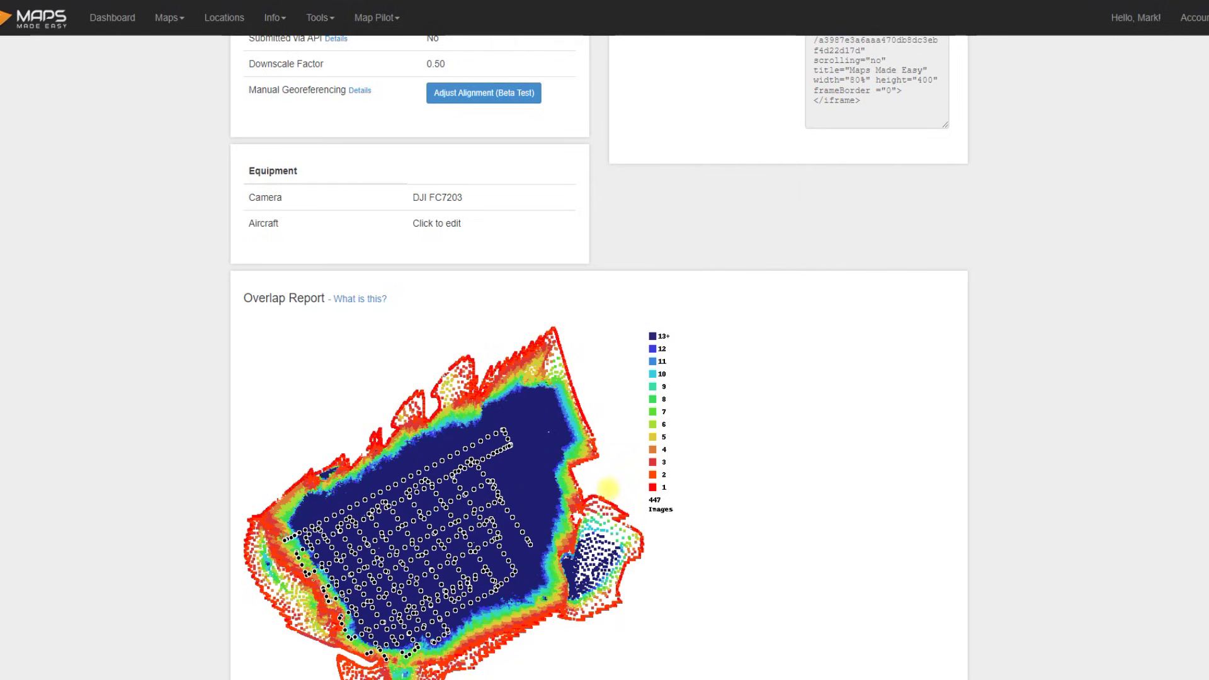
{"action": "scroll", "coordinate": [608, 489], "scroll_direction": "up", "scroll_amount": 4}
{"action": "scroll", "coordinate": [608, 490], "scroll_direction": "up", "scroll_amount": 3}
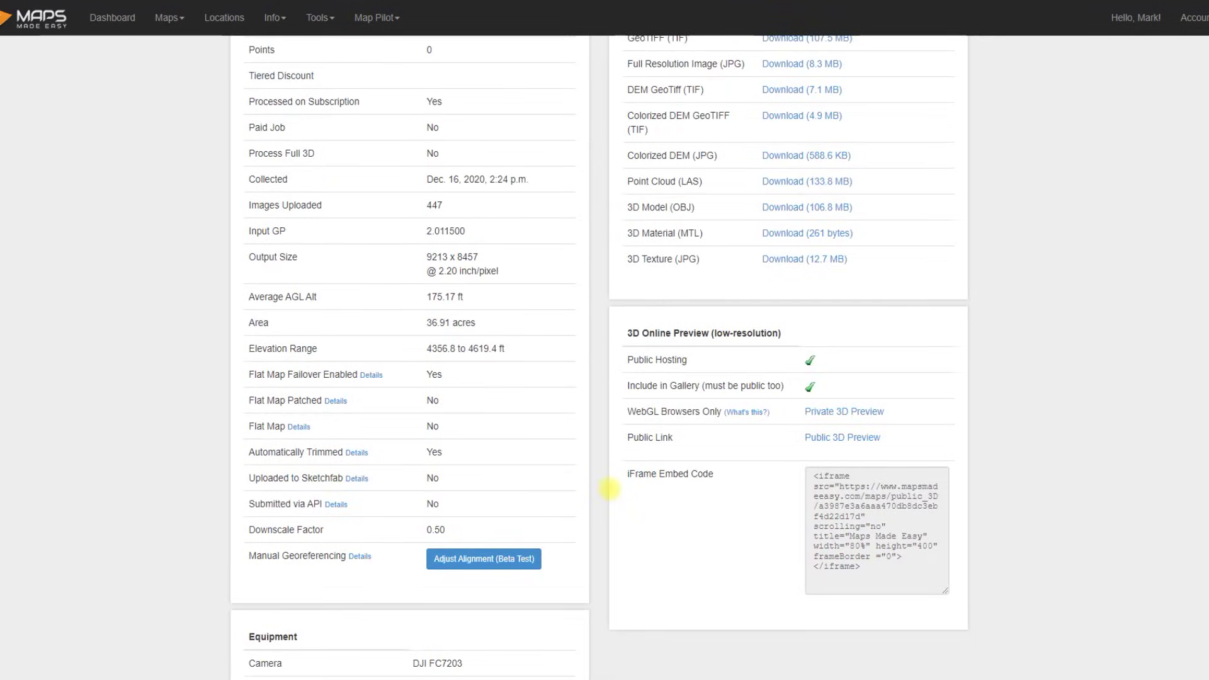
{"action": "scroll", "coordinate": [609, 489], "scroll_direction": "up", "scroll_amount": 7}
{"action": "scroll", "coordinate": [609, 489], "scroll_direction": "up", "scroll_amount": 10}
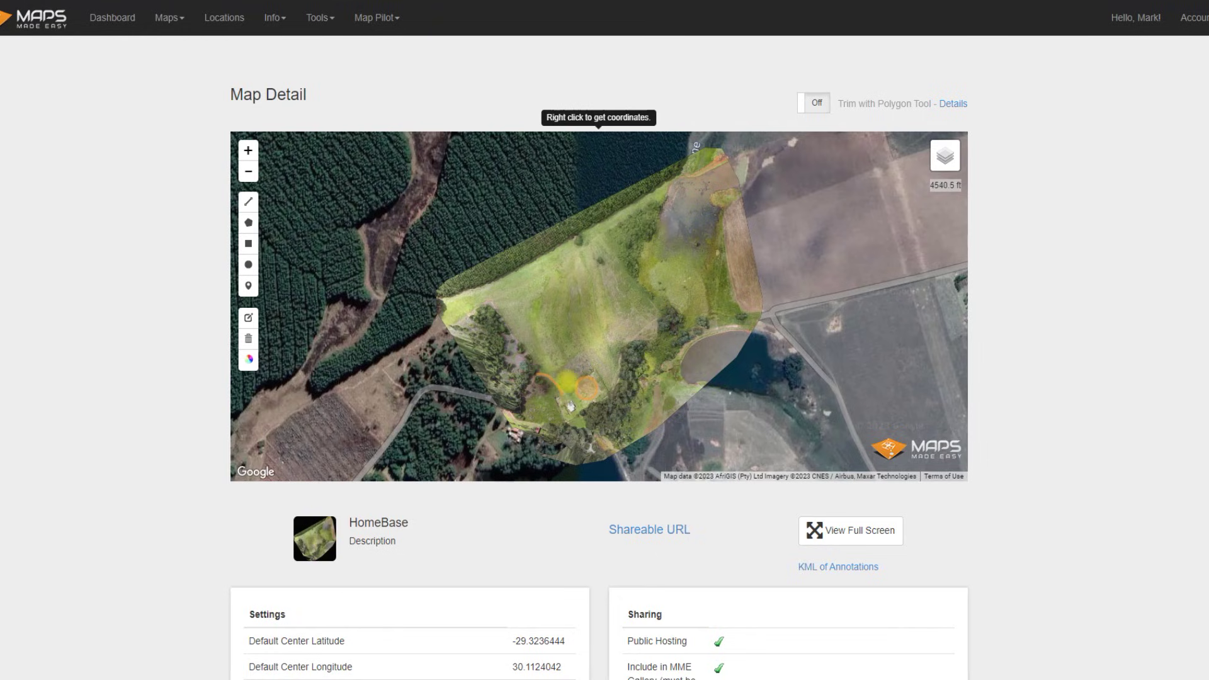
View the HomeBase Elev layer over the satellite map and hide it again
{"action": "mouse_move", "coordinate": [938, 155]}
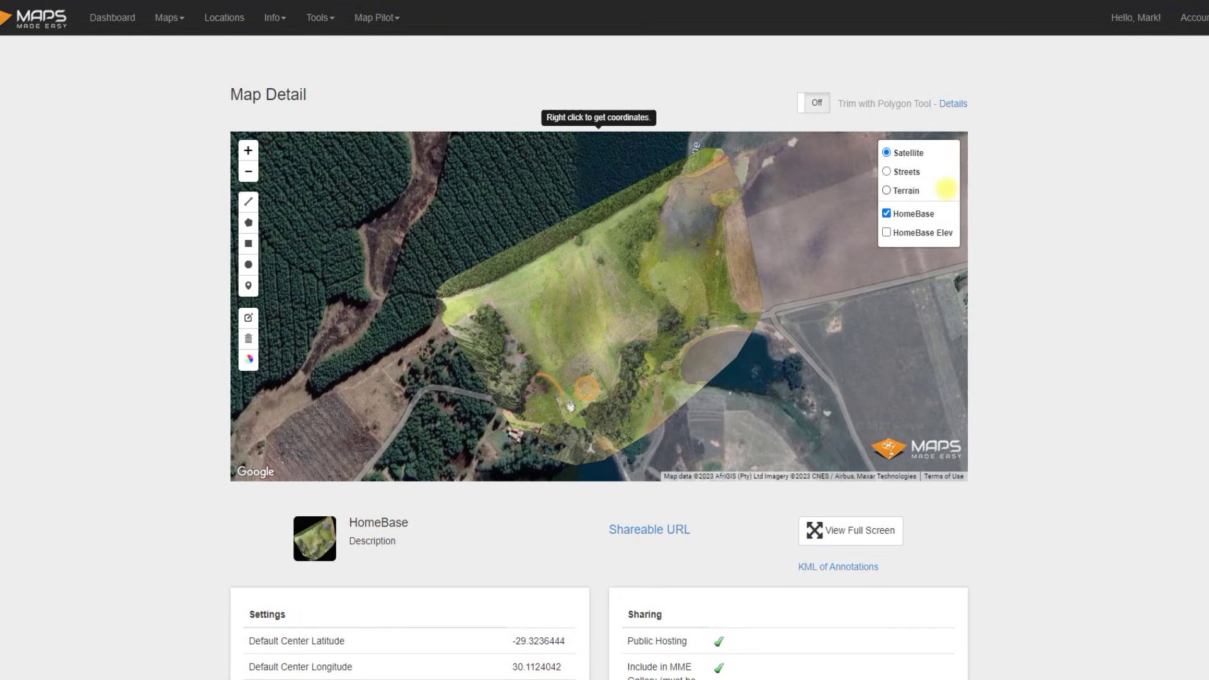
{"action": "left_click", "coordinate": [886, 233]}
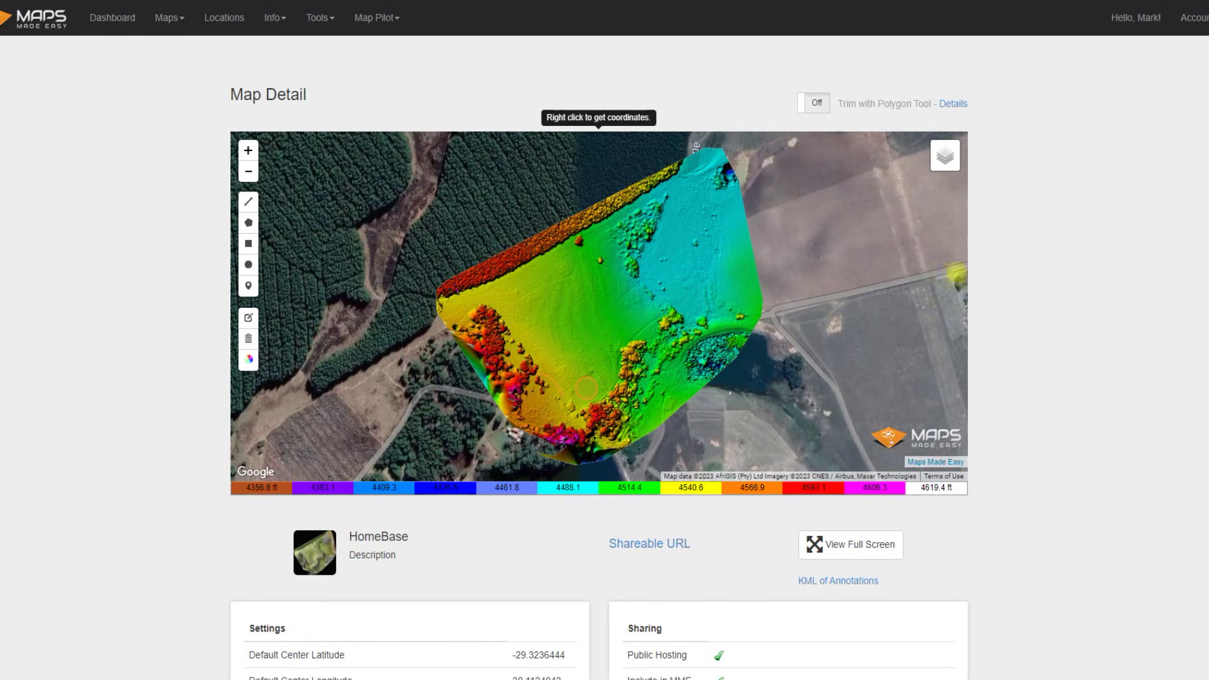
{"action": "mouse_move", "coordinate": [944, 155]}
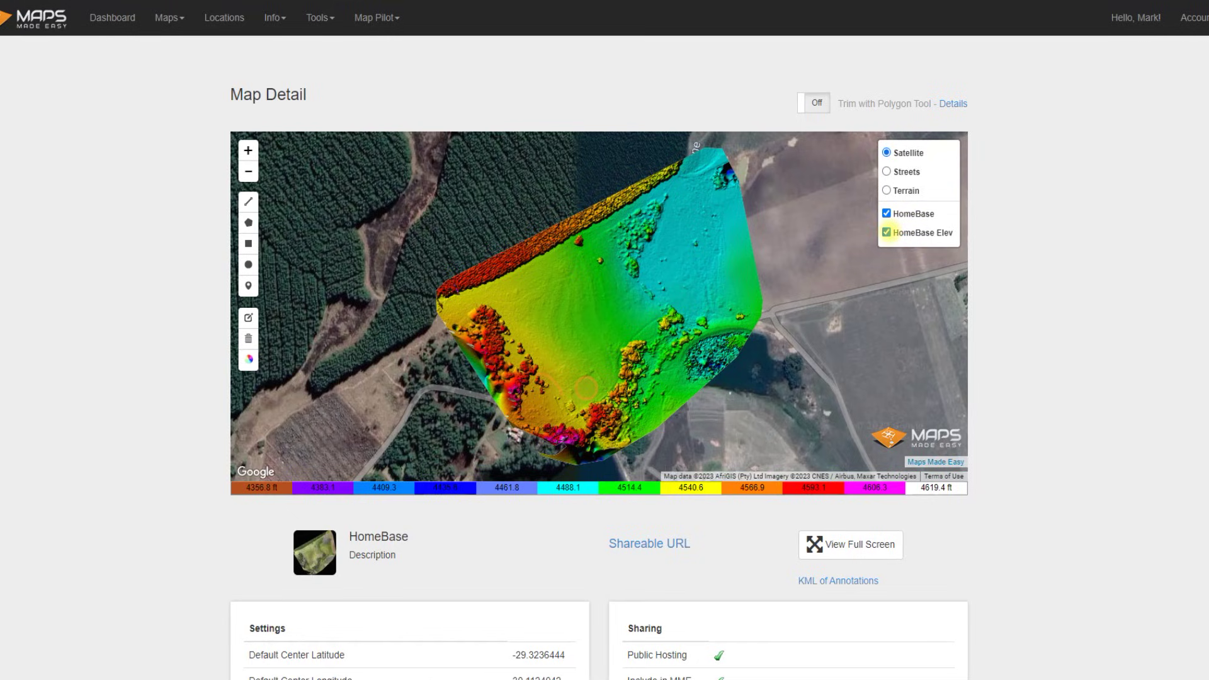
{"action": "left_click", "coordinate": [887, 232]}
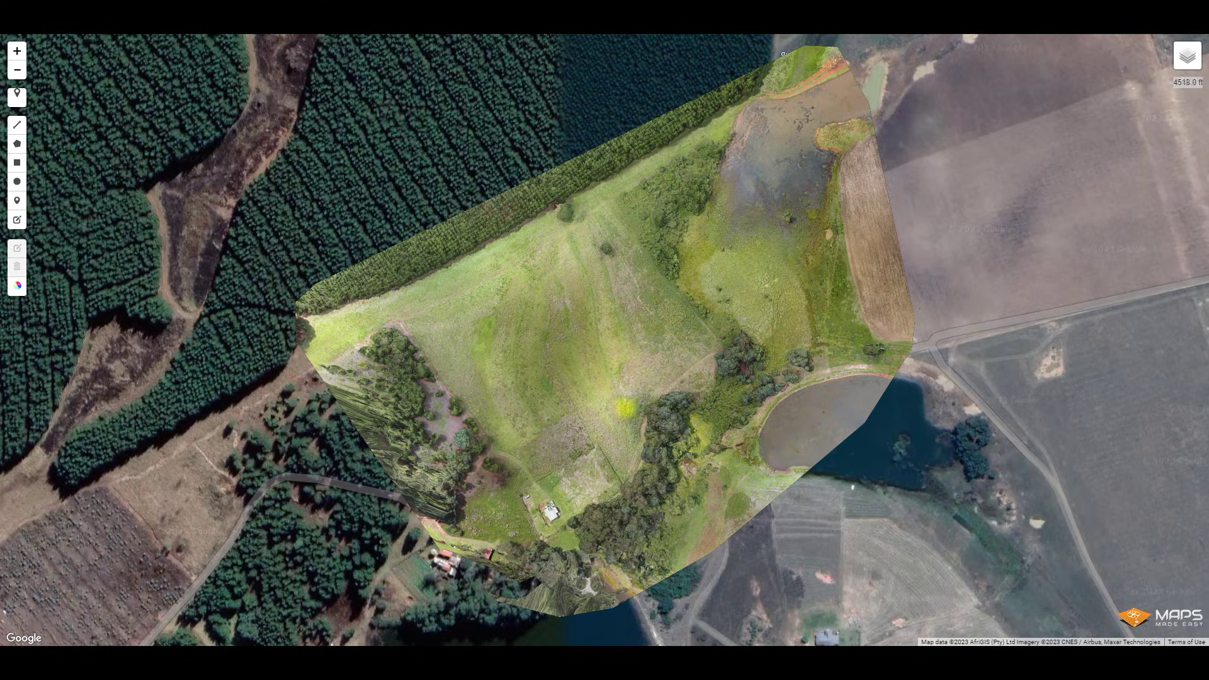
On the full-screen HomeBase map, draw a seven-point line along the track to the house and save it as a public annotation
{"action": "scroll", "coordinate": [598, 378], "scroll_direction": "up", "scroll_amount": 1}
{"action": "scroll", "coordinate": [597, 378], "scroll_direction": "up", "scroll_amount": 1}
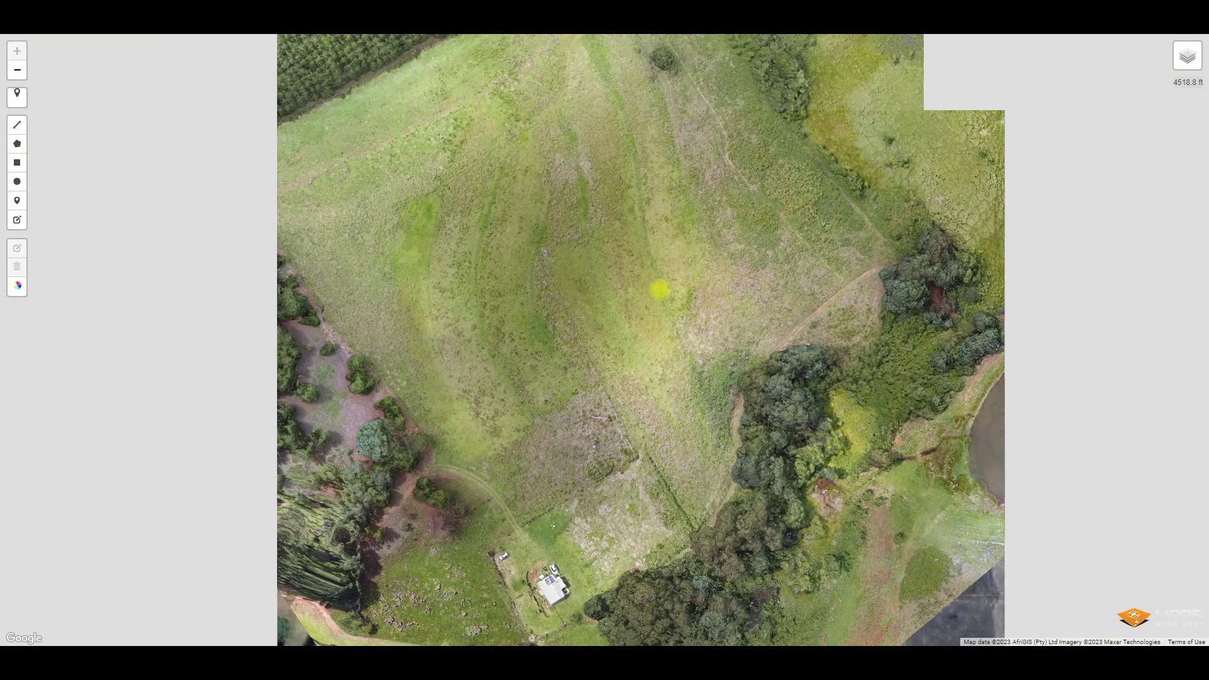
{"action": "scroll", "coordinate": [659, 289], "scroll_direction": "down", "scroll_amount": 1}
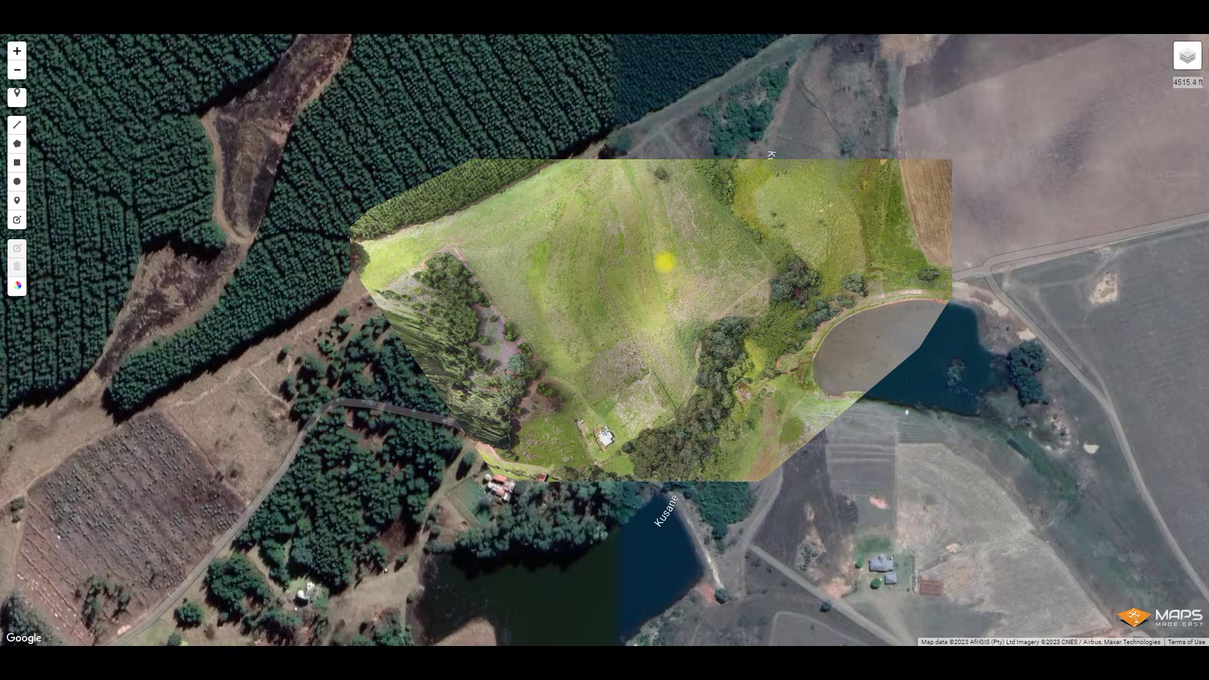
{"action": "left_click_drag", "start_coordinate": [661, 272], "coordinate": [655, 333]}
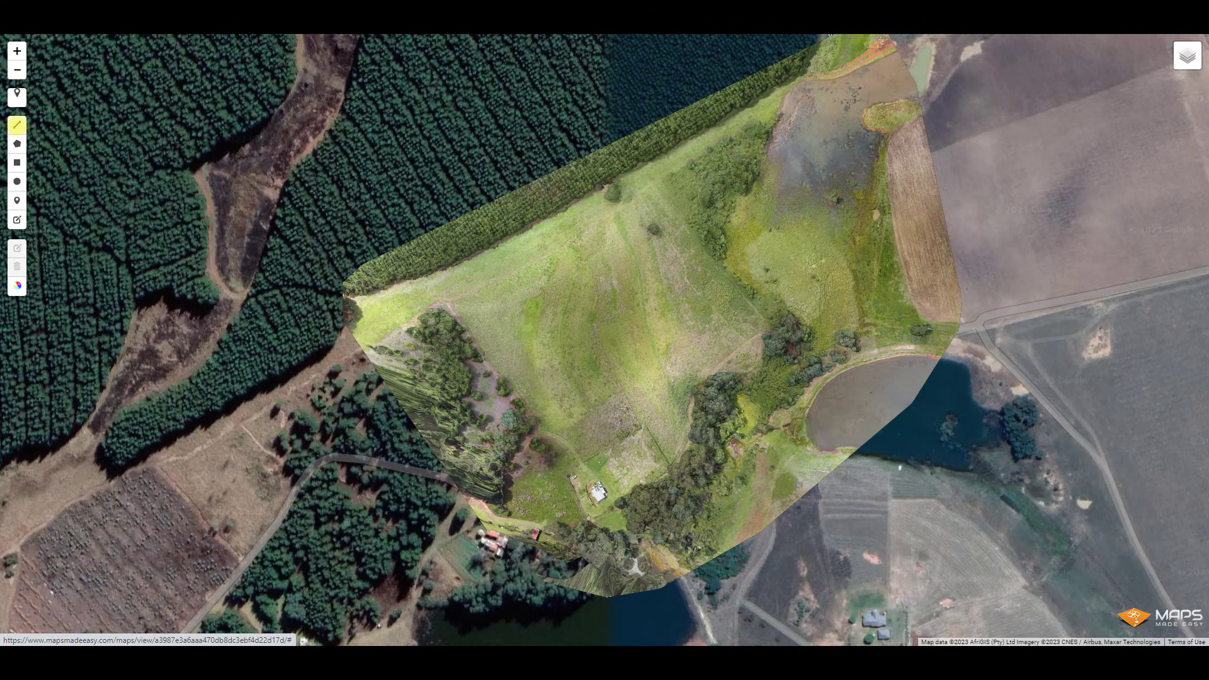
{"action": "left_click", "coordinate": [17, 125]}
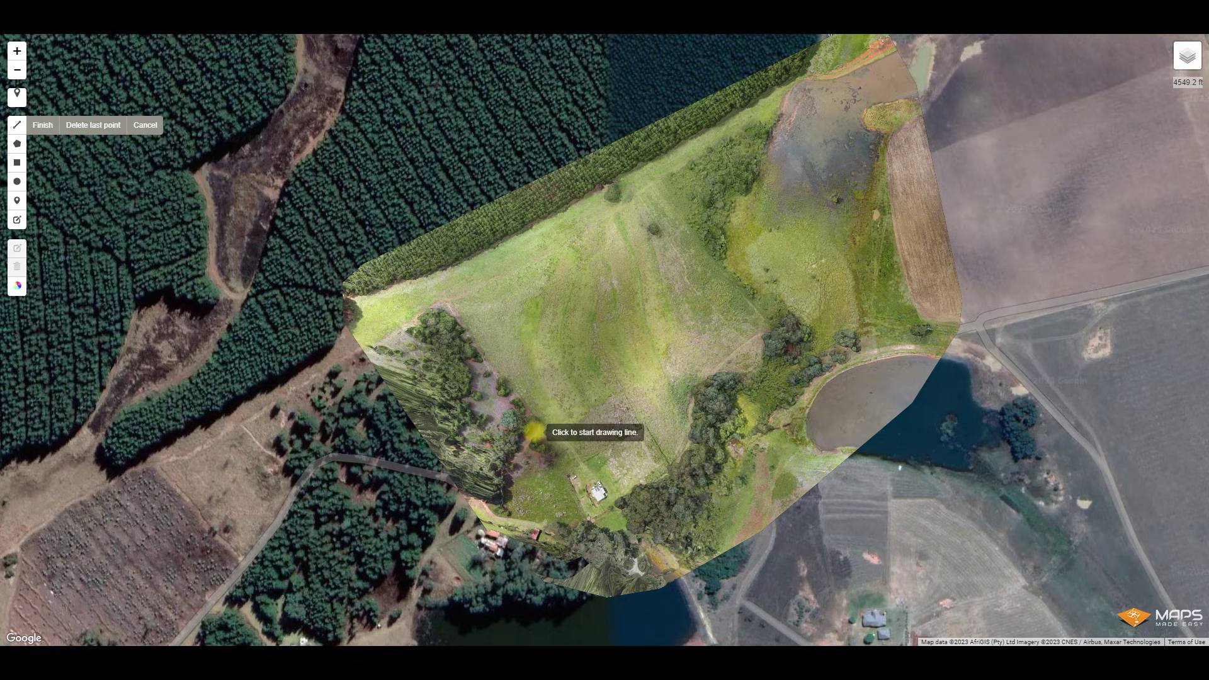
{"action": "left_click", "coordinate": [534, 432]}
{"action": "left_click", "coordinate": [546, 431]}
{"action": "left_click", "coordinate": [562, 439]}
{"action": "left_click", "coordinate": [570, 447]}
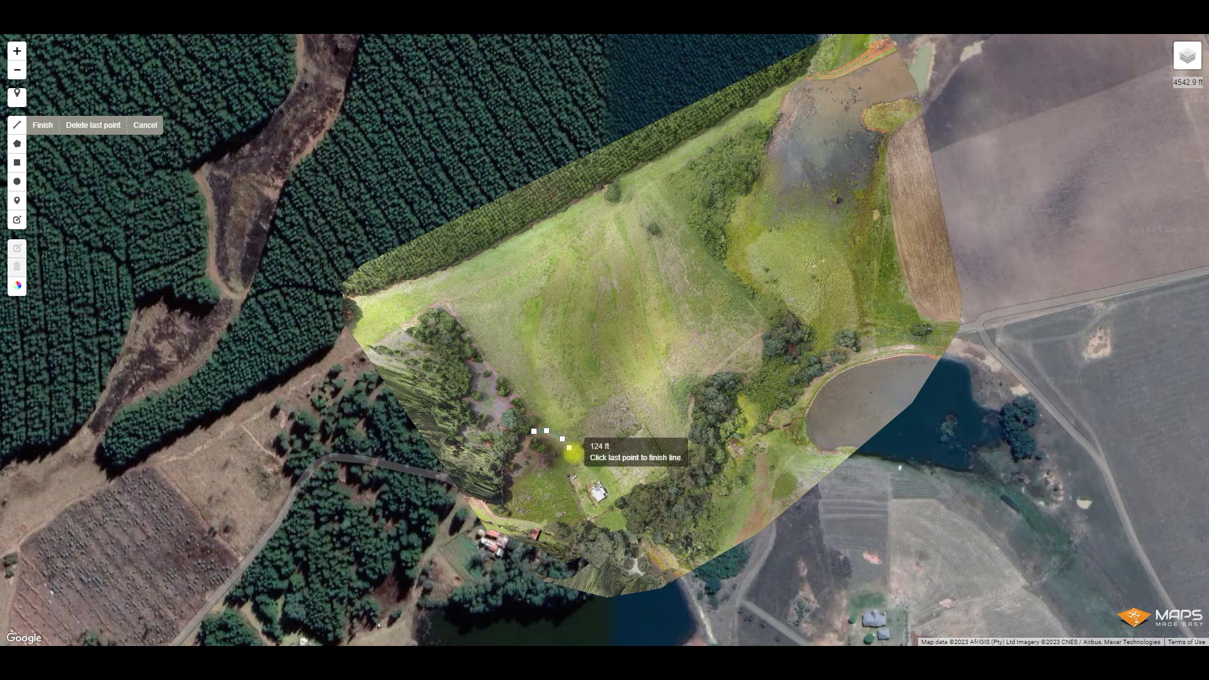
{"action": "left_click", "coordinate": [583, 463]}
{"action": "left_click", "coordinate": [587, 471]}
{"action": "left_click", "coordinate": [592, 480]}
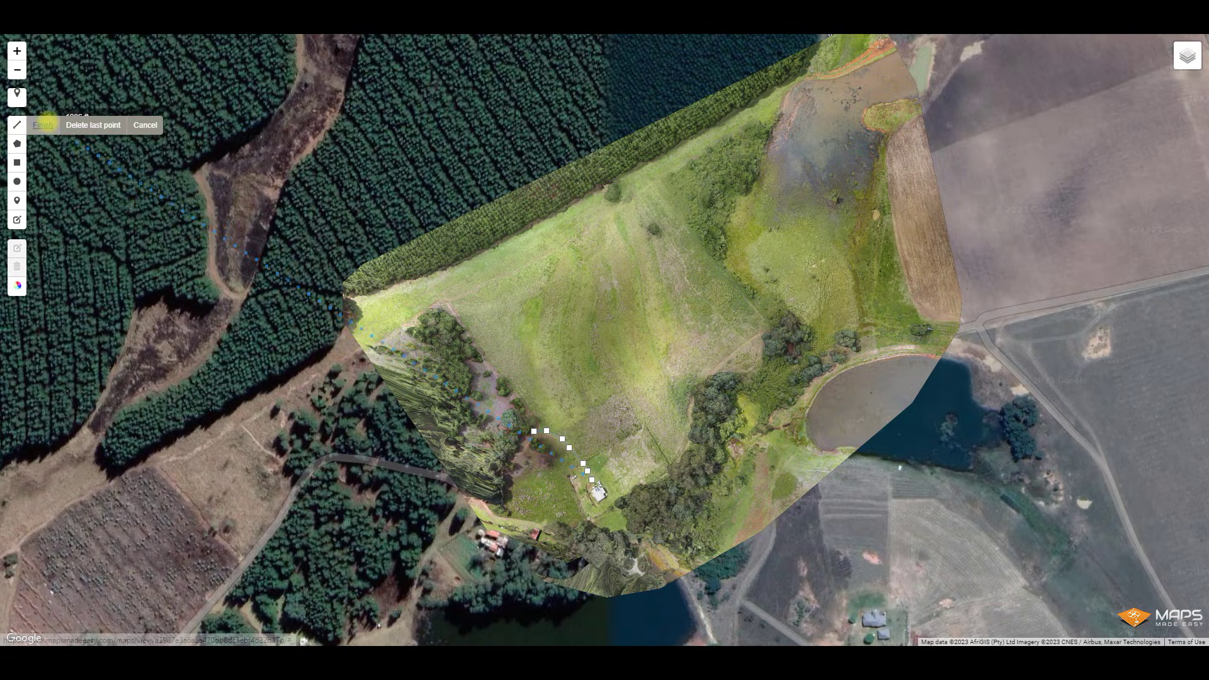
{"action": "left_click", "coordinate": [42, 125]}
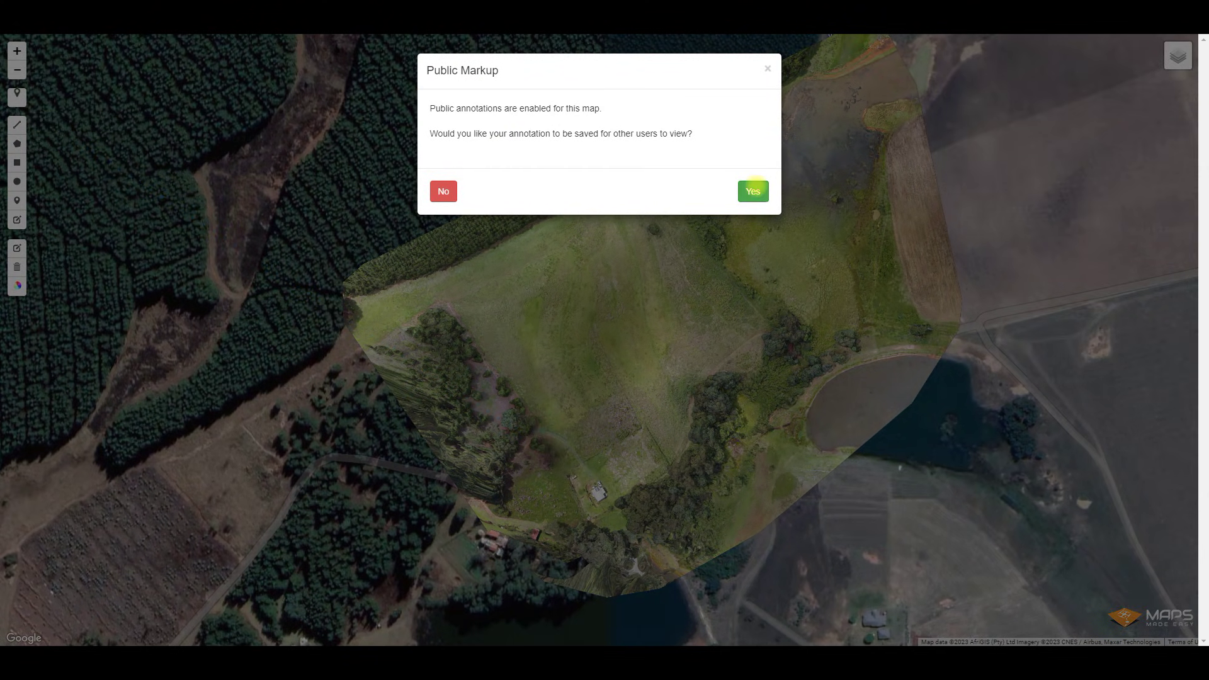
{"action": "left_click", "coordinate": [752, 191]}
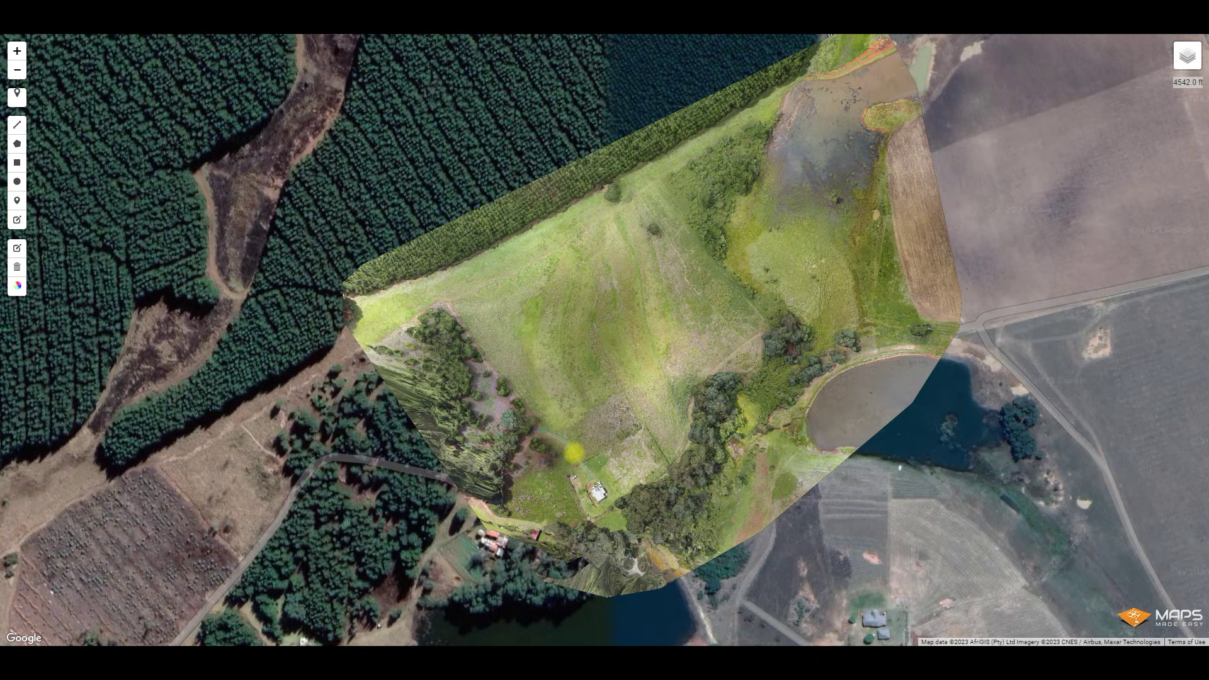
{"action": "left_click", "coordinate": [572, 452]}
{"action": "left_click", "coordinate": [594, 422]}
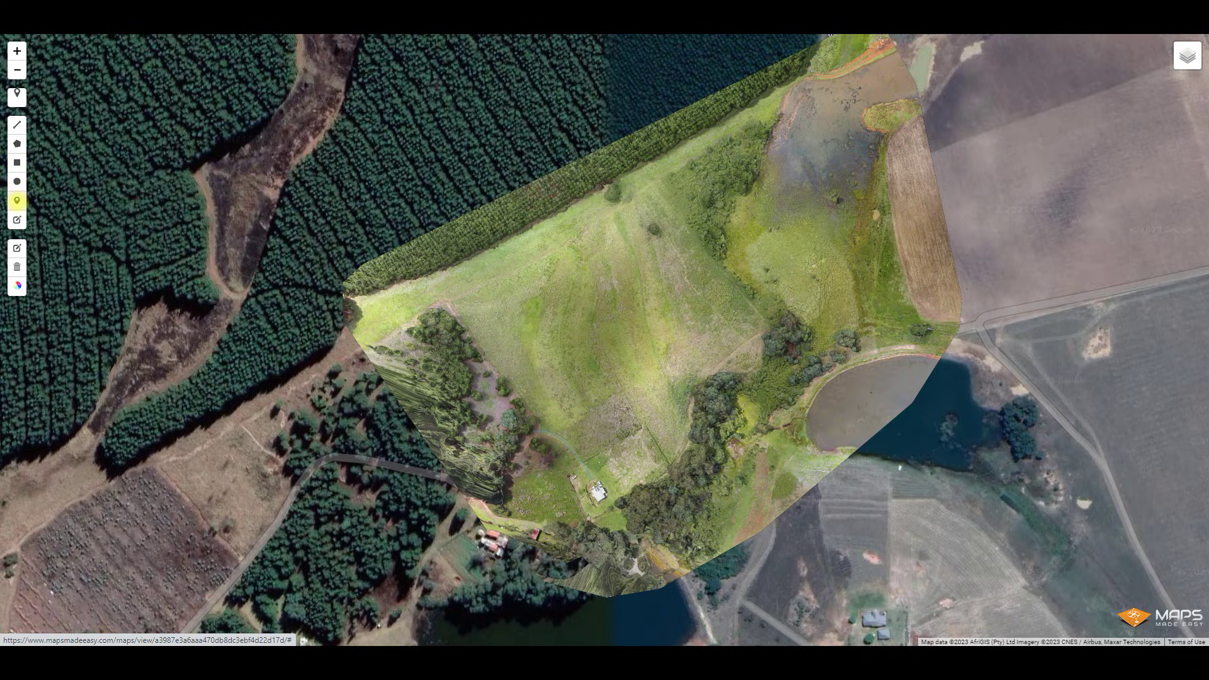
Place a marker in the middle of the field and draw a small rectangle just south of it, saving both as public annotations
{"action": "left_click", "coordinate": [17, 200]}
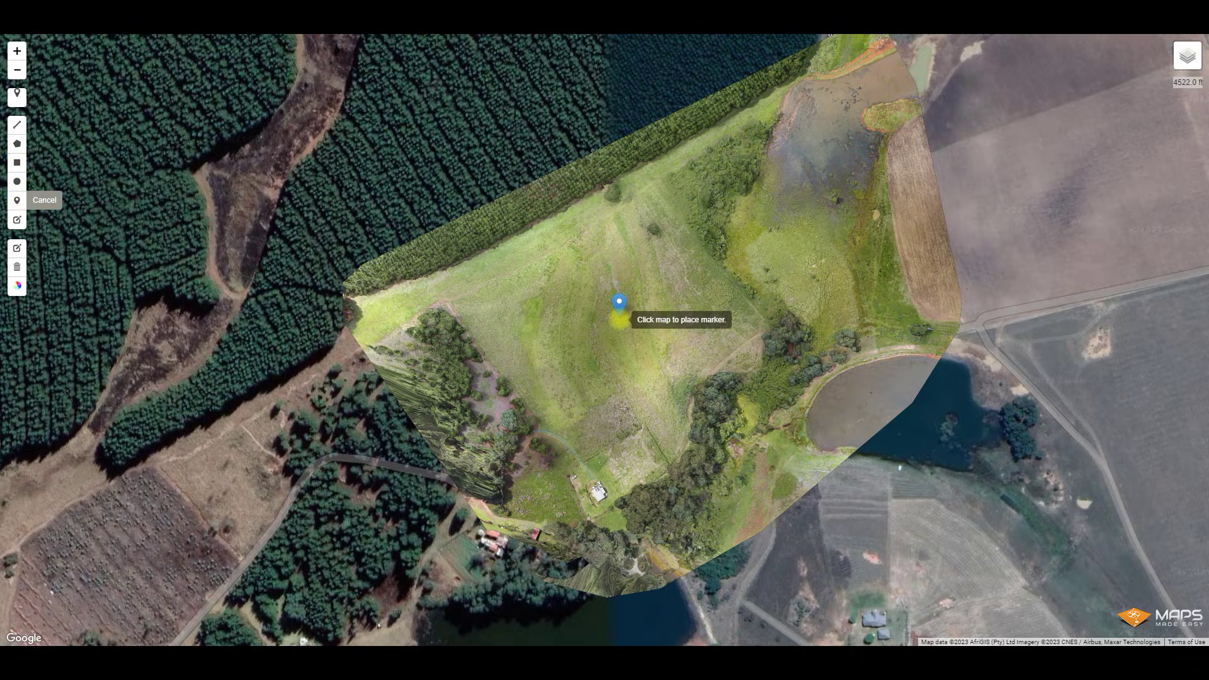
{"action": "left_click", "coordinate": [619, 319]}
{"action": "left_click", "coordinate": [753, 192]}
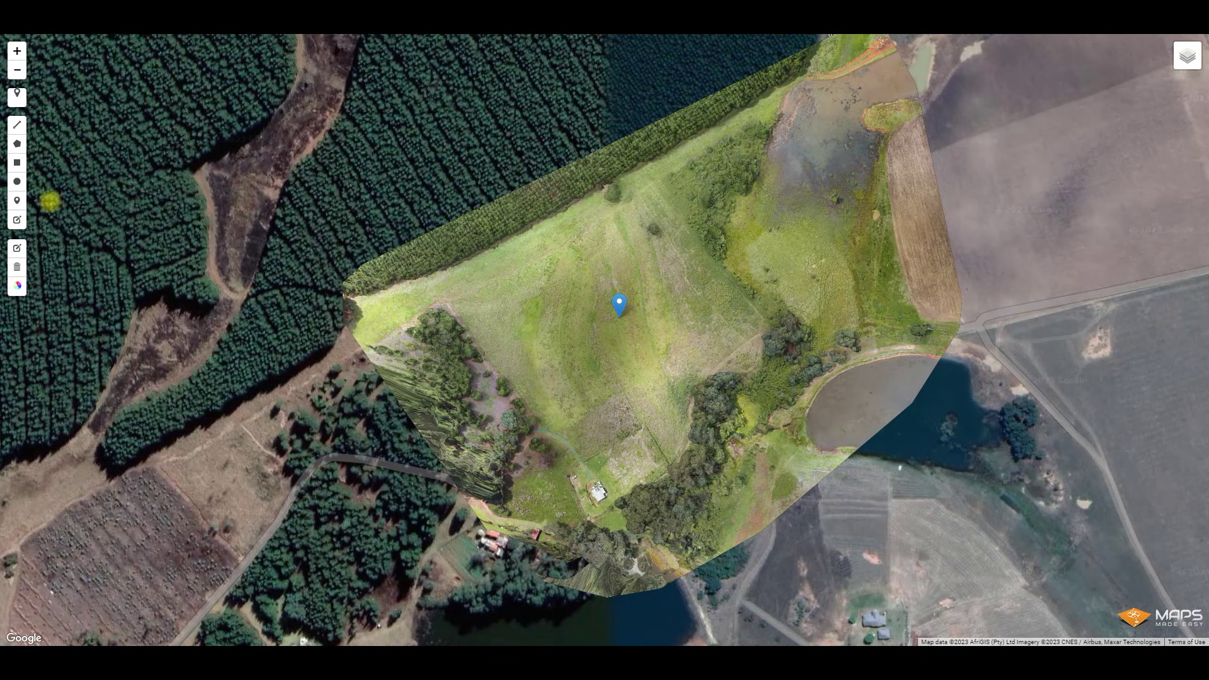
{"action": "left_click", "coordinate": [17, 163]}
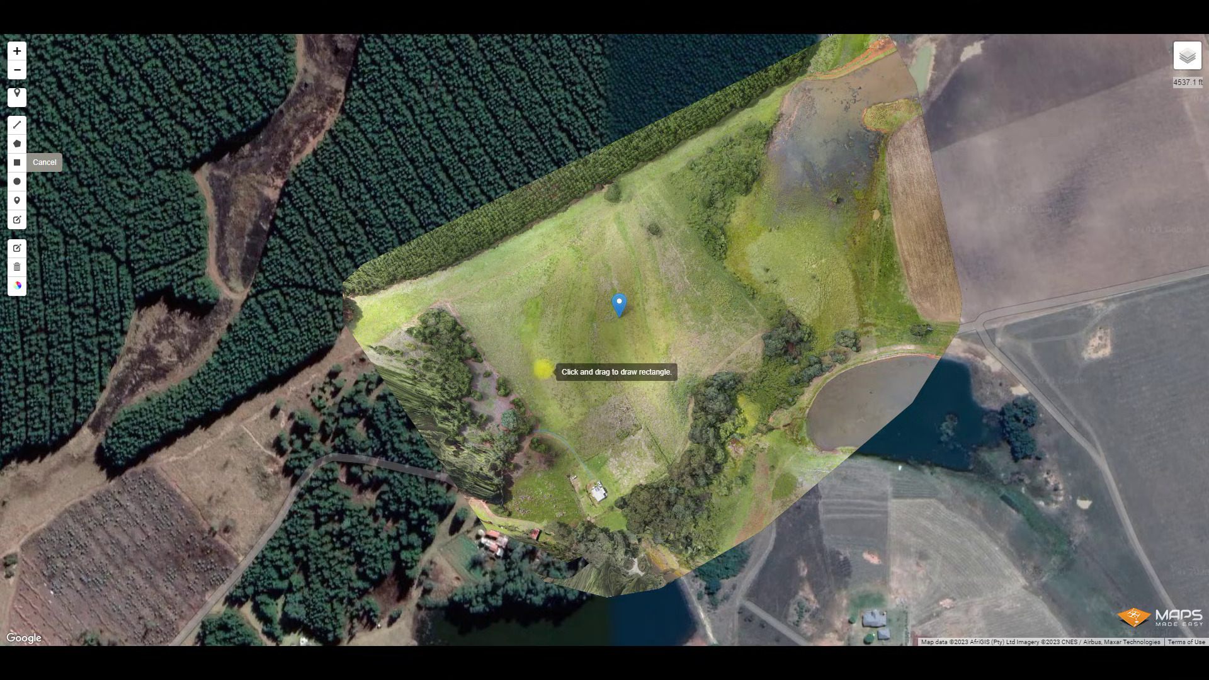
{"action": "left_click_drag", "start_coordinate": [539, 361], "coordinate": [638, 398]}
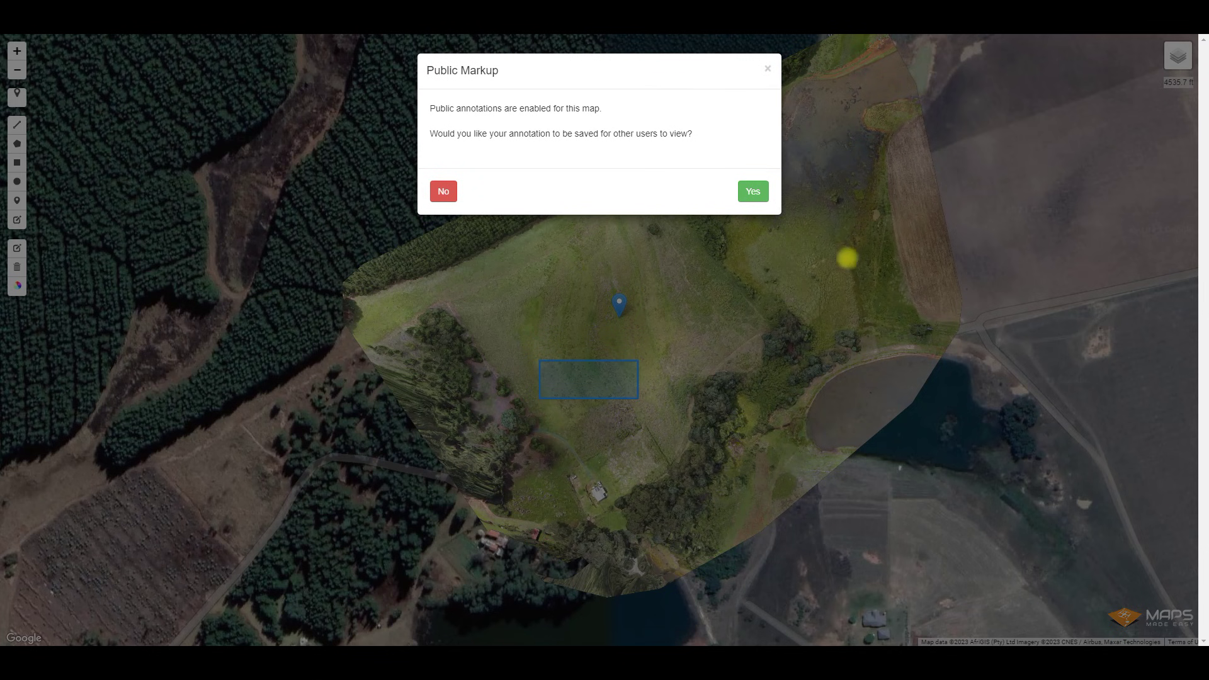
{"action": "left_click", "coordinate": [752, 191]}
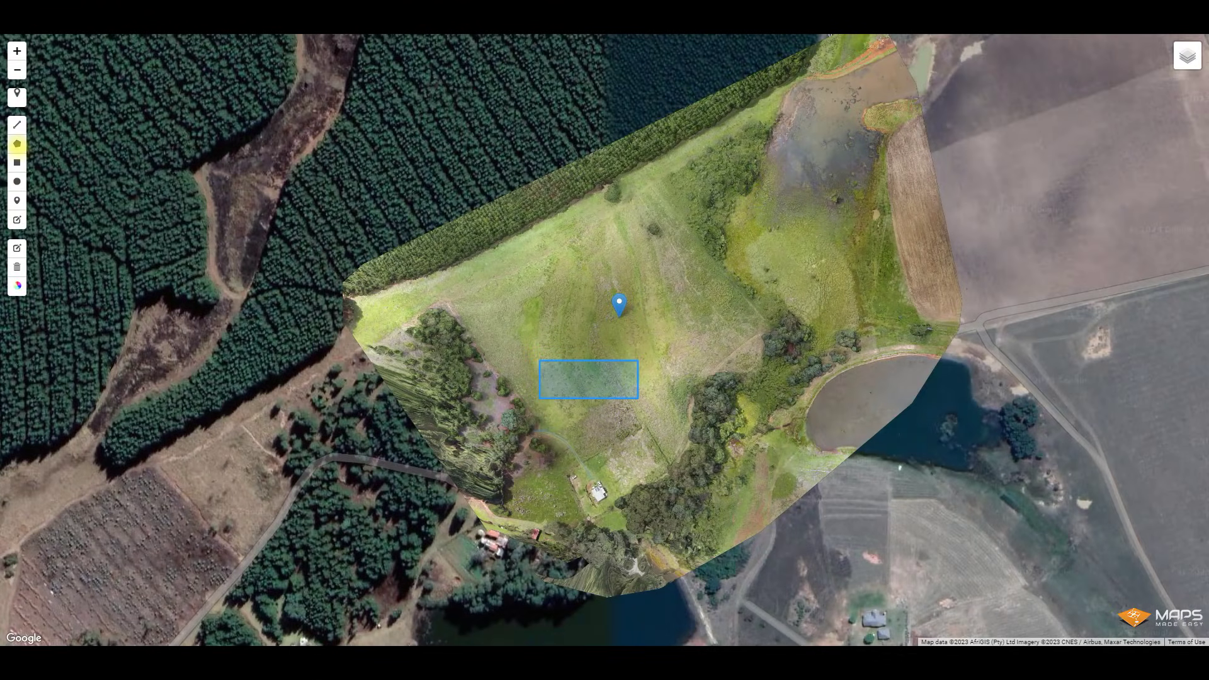
Set the annotation colour for new shapes to red
{"action": "left_click", "coordinate": [18, 285]}
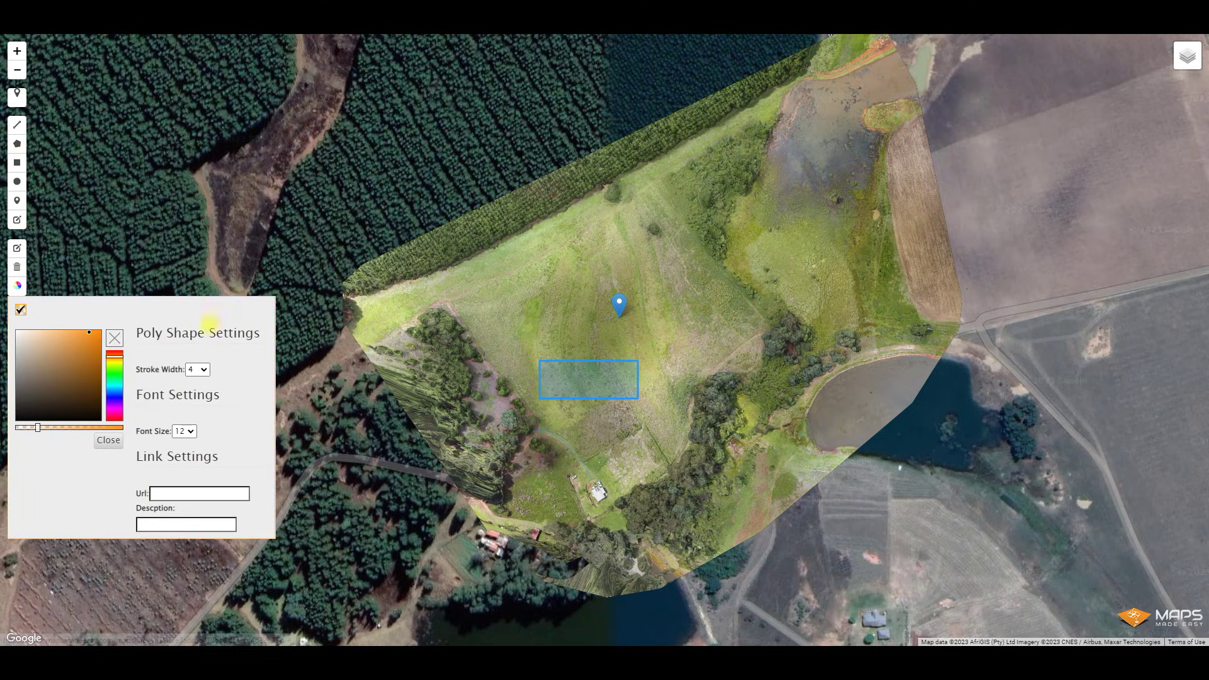
{"action": "left_click_drag", "start_coordinate": [114, 354], "coordinate": [114, 350]}
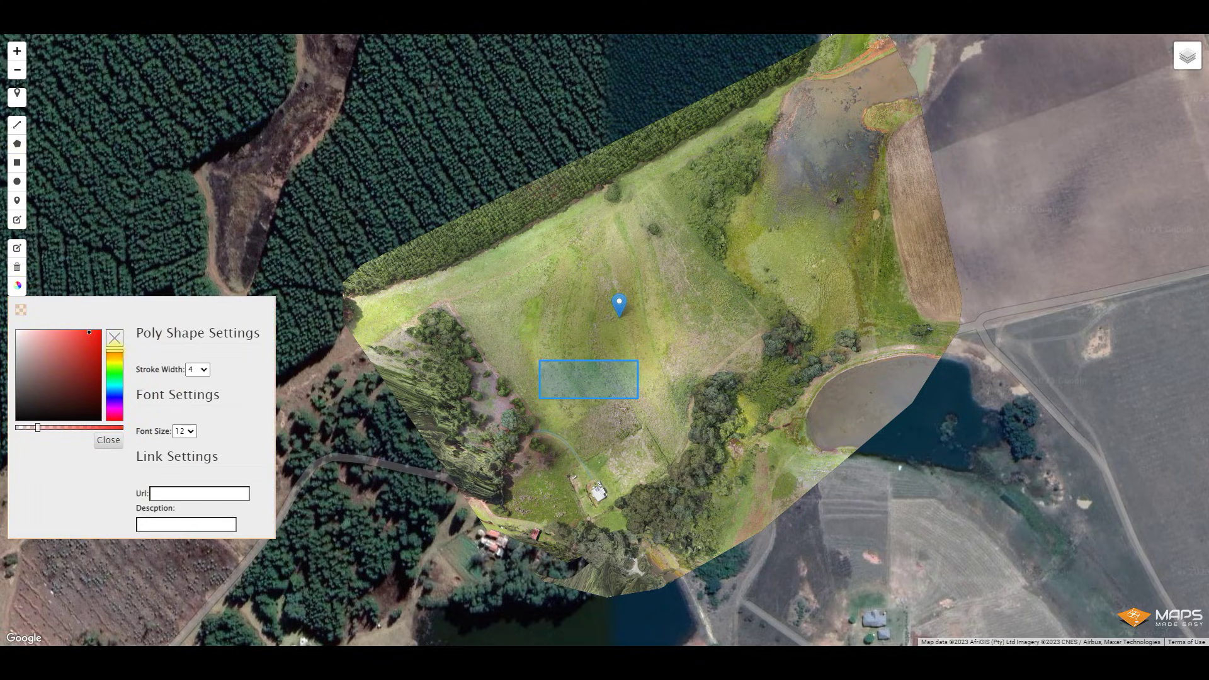
{"action": "left_click", "coordinate": [55, 272]}
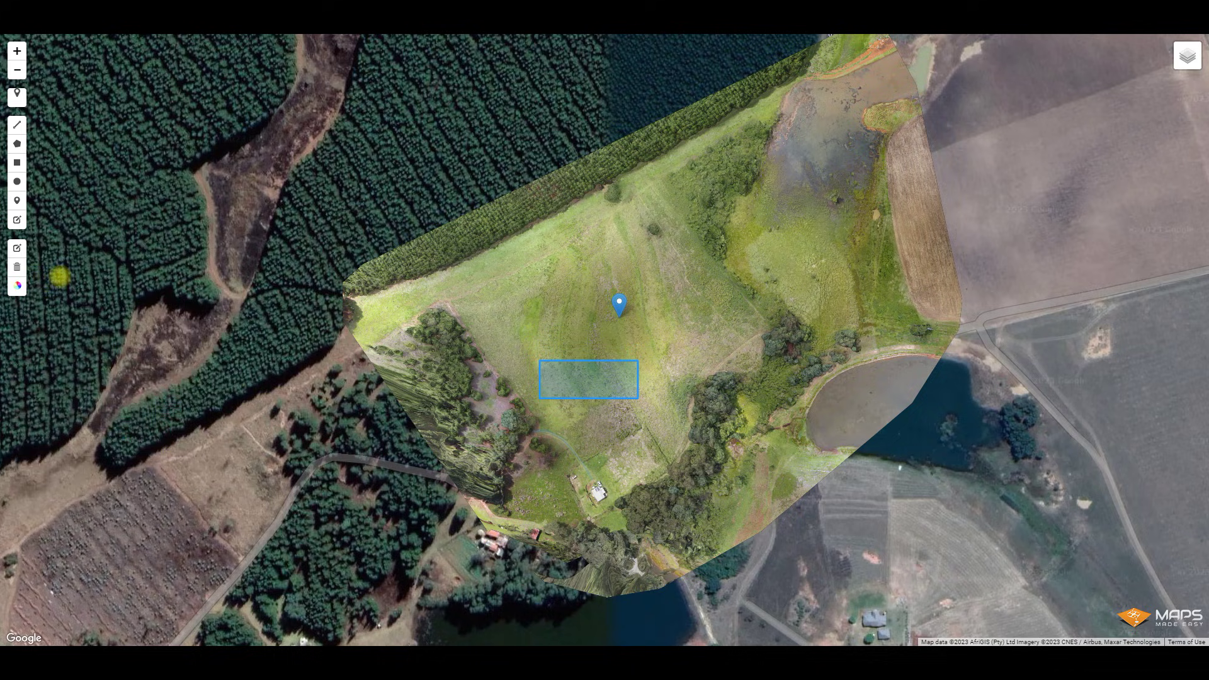
Draw a narrow four-point polygon along the field's northeastern edge, save it as a public annotation and measure its volume
{"action": "left_click", "coordinate": [17, 143]}
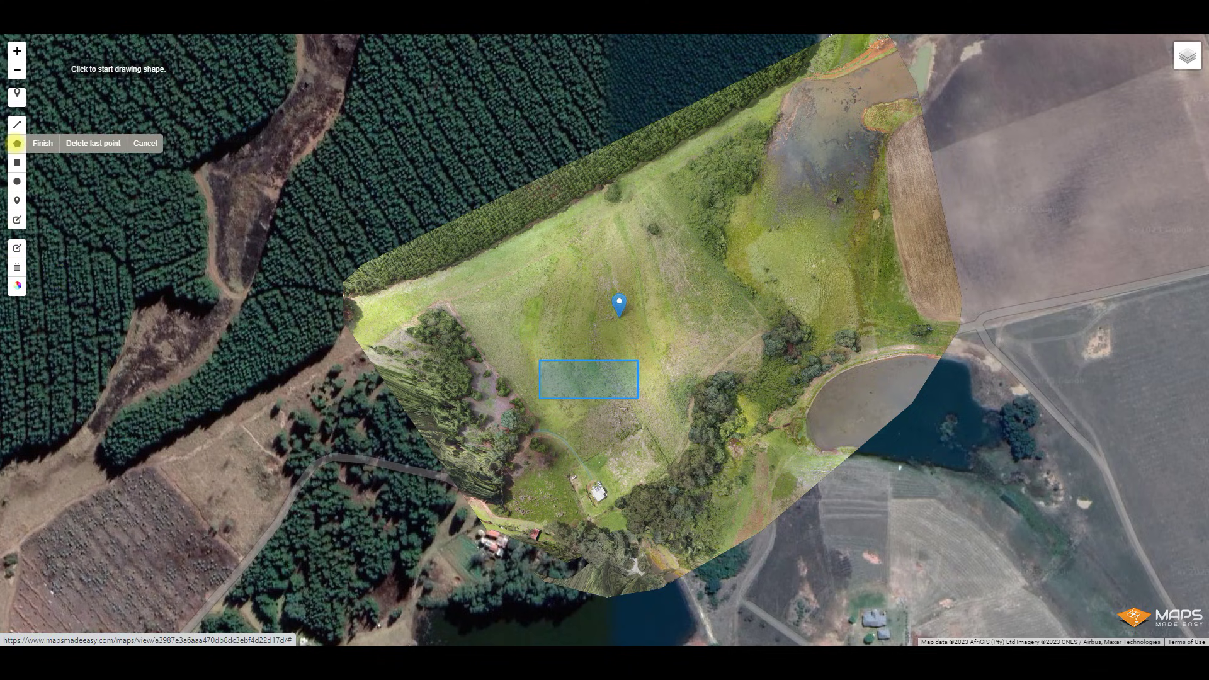
{"action": "left_click", "coordinate": [659, 180]}
{"action": "left_click", "coordinate": [635, 196]}
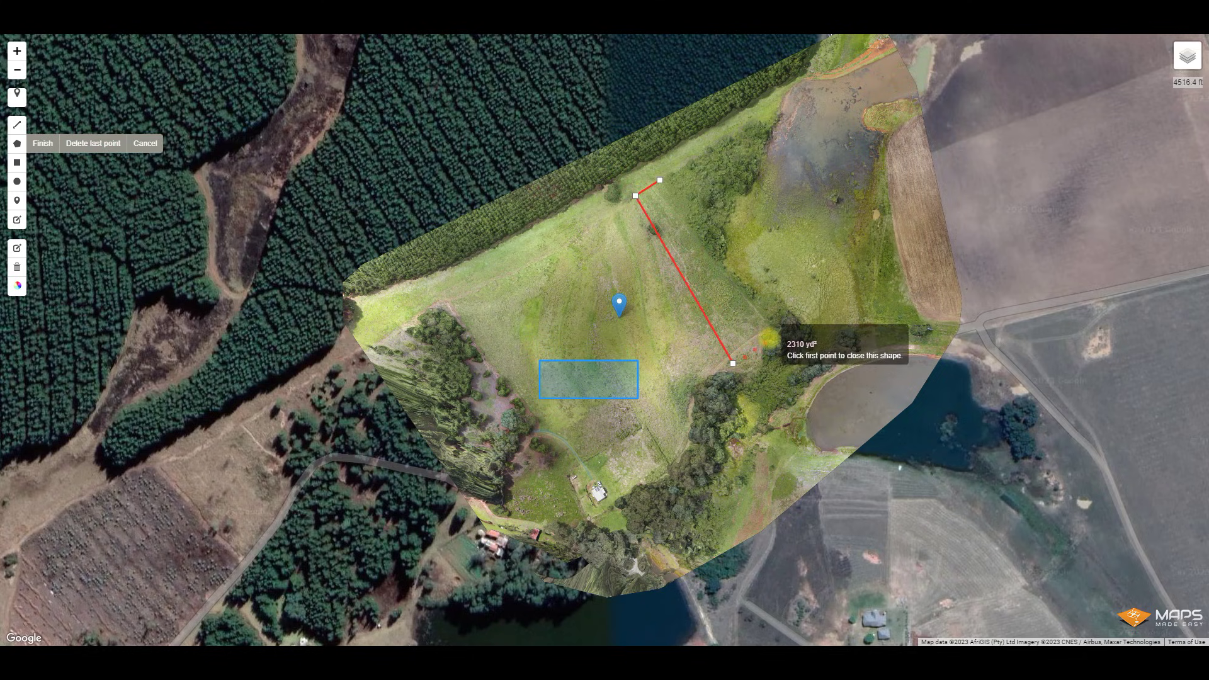
{"action": "left_click", "coordinate": [769, 337]}
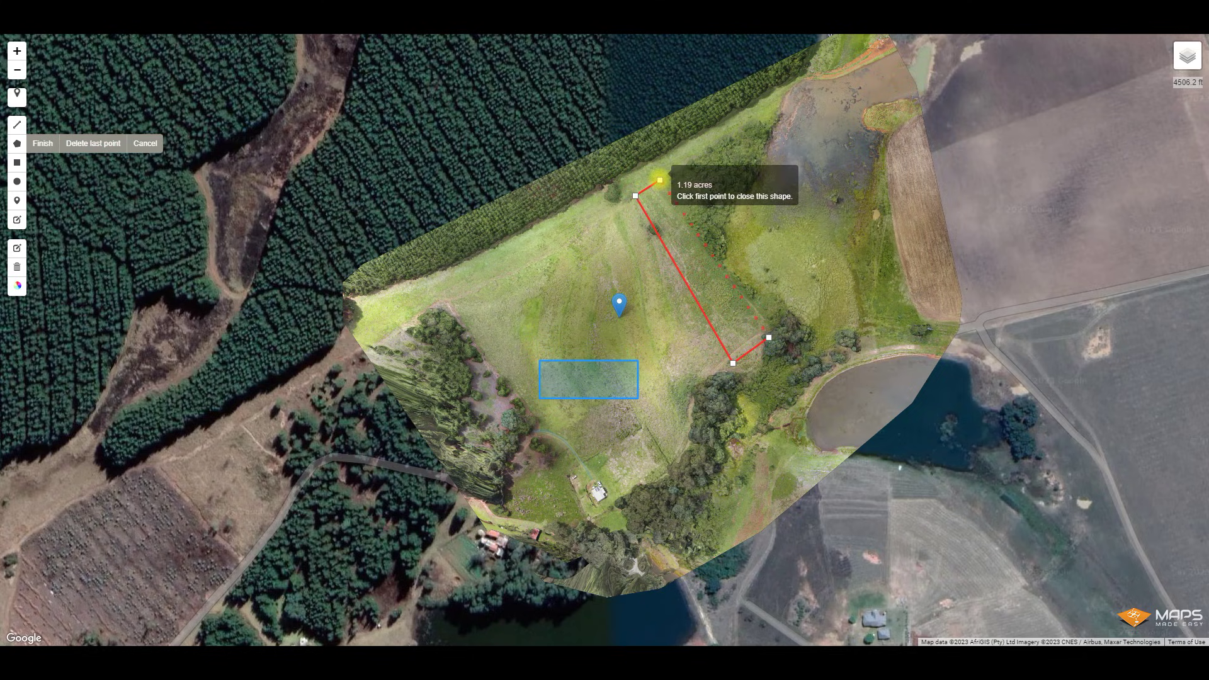
{"action": "left_click", "coordinate": [660, 180]}
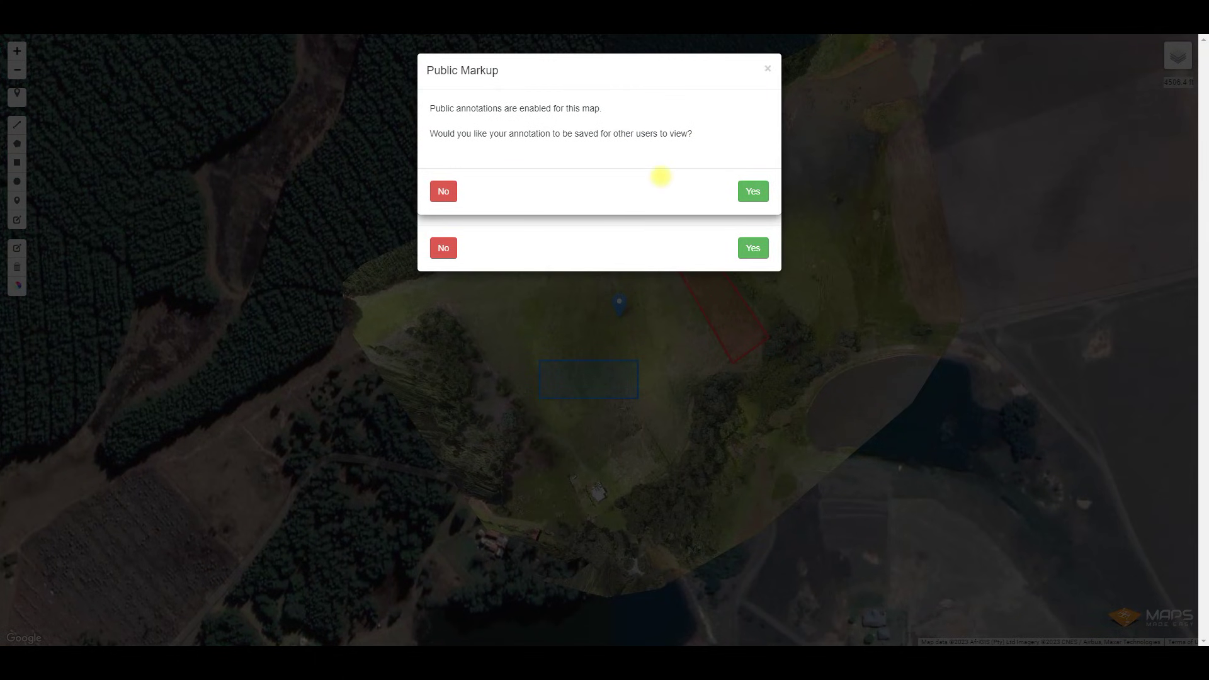
{"action": "left_click", "coordinate": [753, 190]}
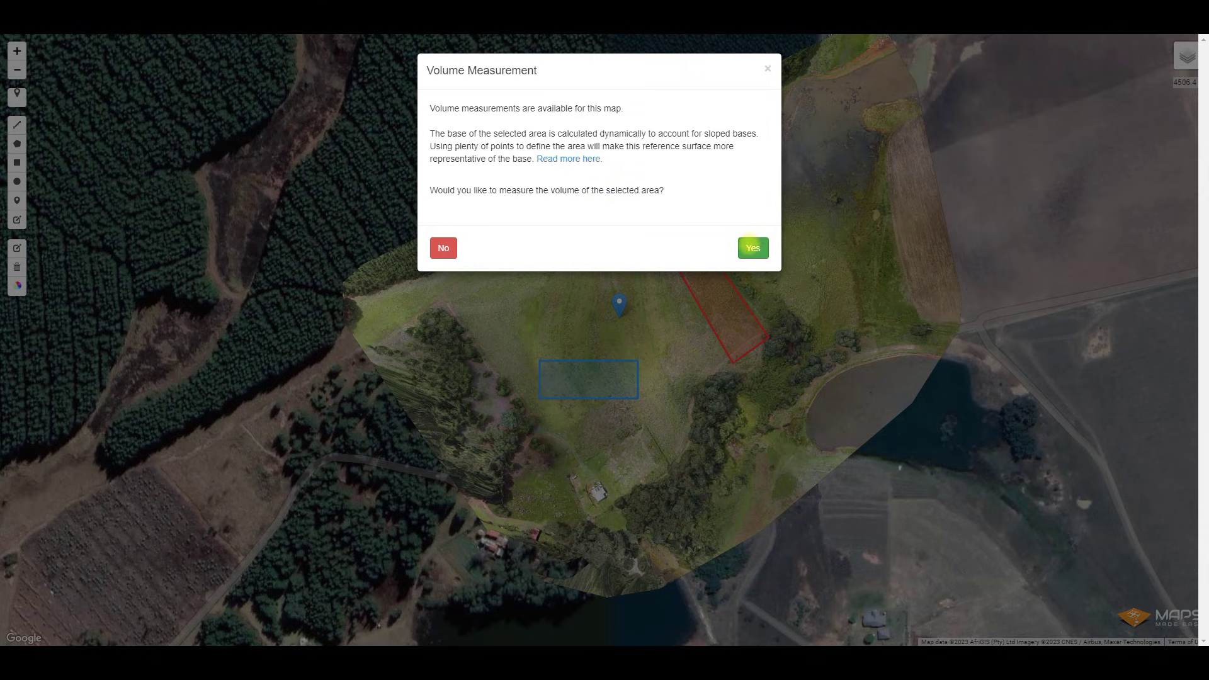
{"action": "left_click", "coordinate": [751, 247]}
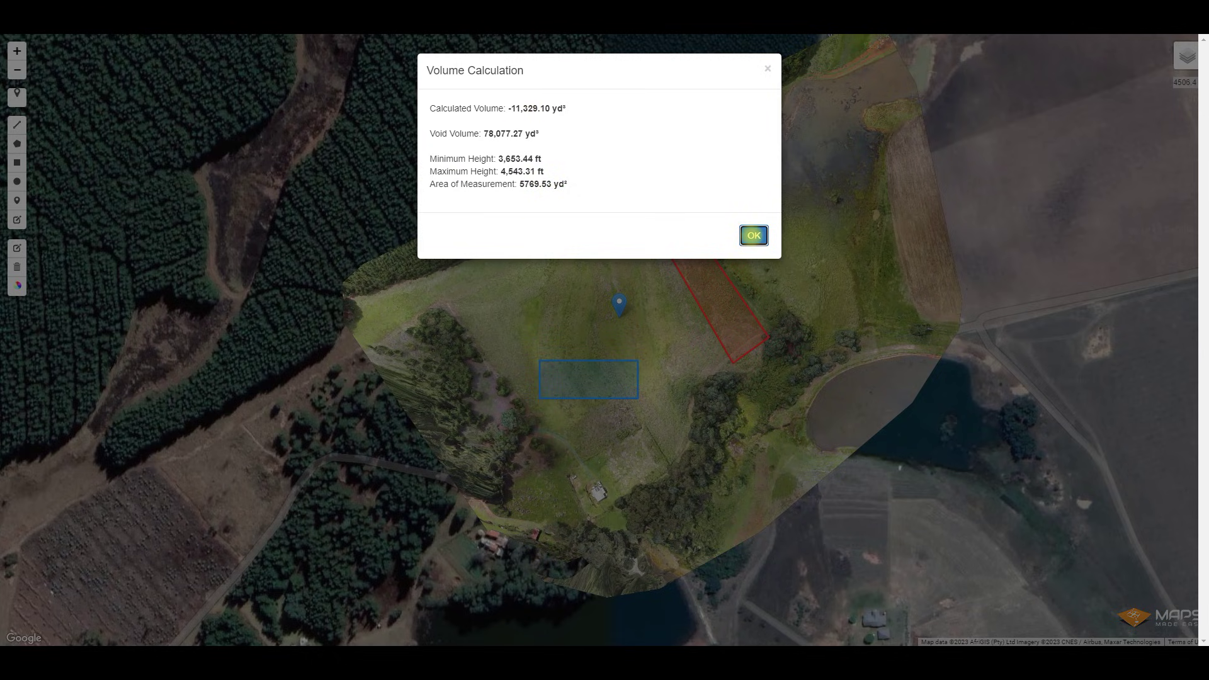
{"action": "left_click", "coordinate": [753, 235]}
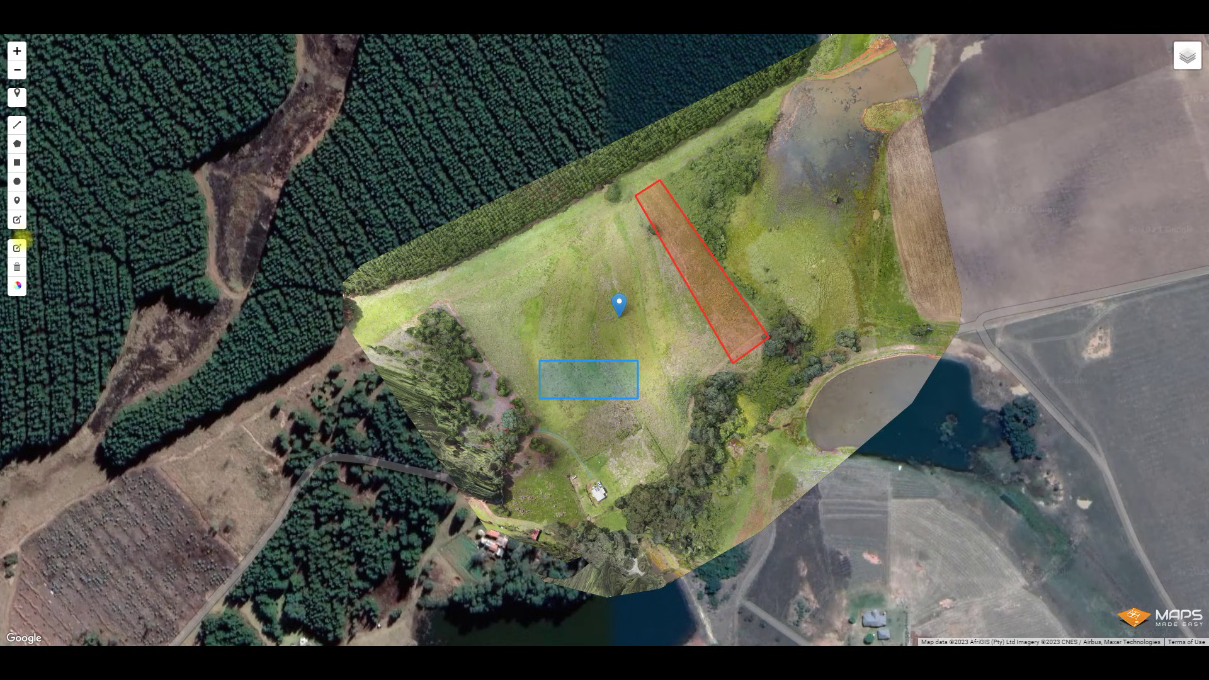
Edit the annotations: enlarge the rectangle toward the southeast, move it to the field's northwestern part, and shift the marker south
{"action": "left_click", "coordinate": [17, 248]}
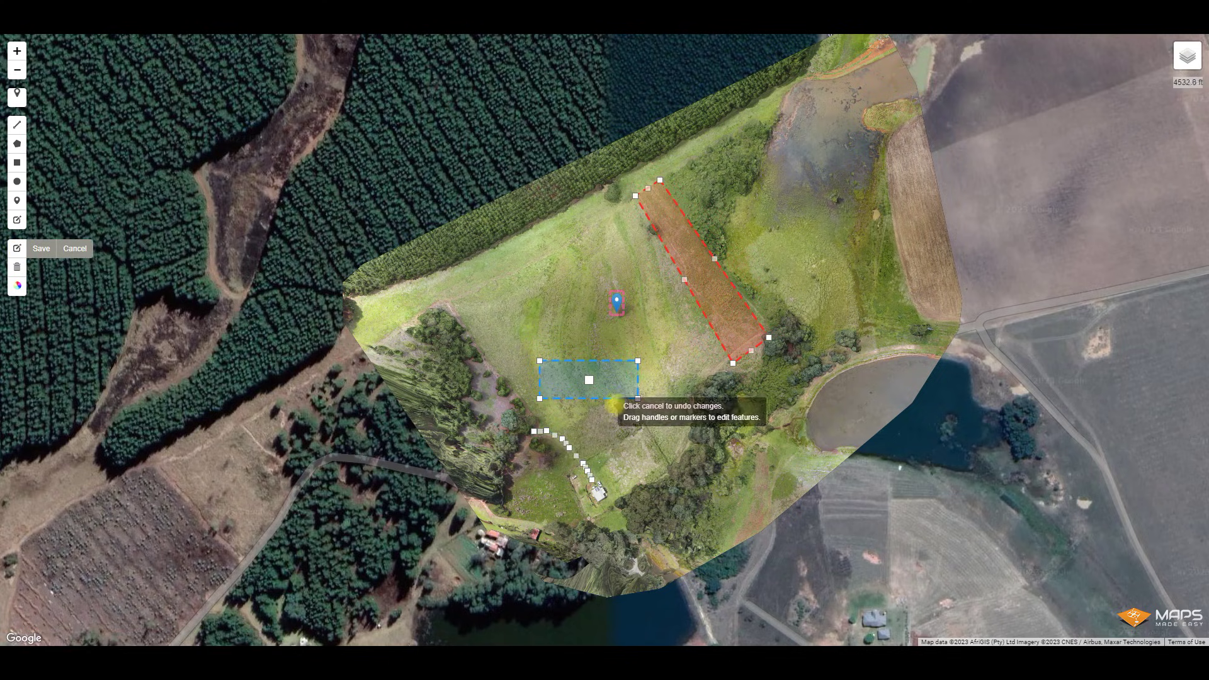
{"action": "left_click_drag", "start_coordinate": [638, 398], "coordinate": [677, 413]}
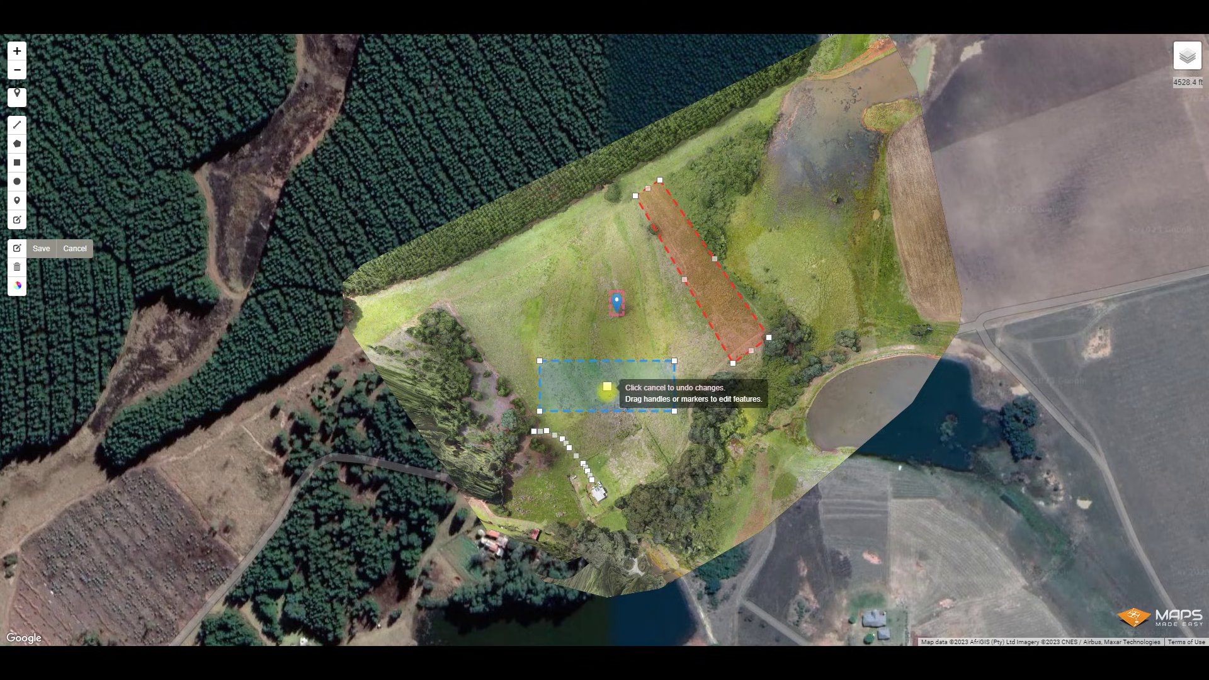
{"action": "left_click_drag", "start_coordinate": [607, 386], "coordinate": [496, 296]}
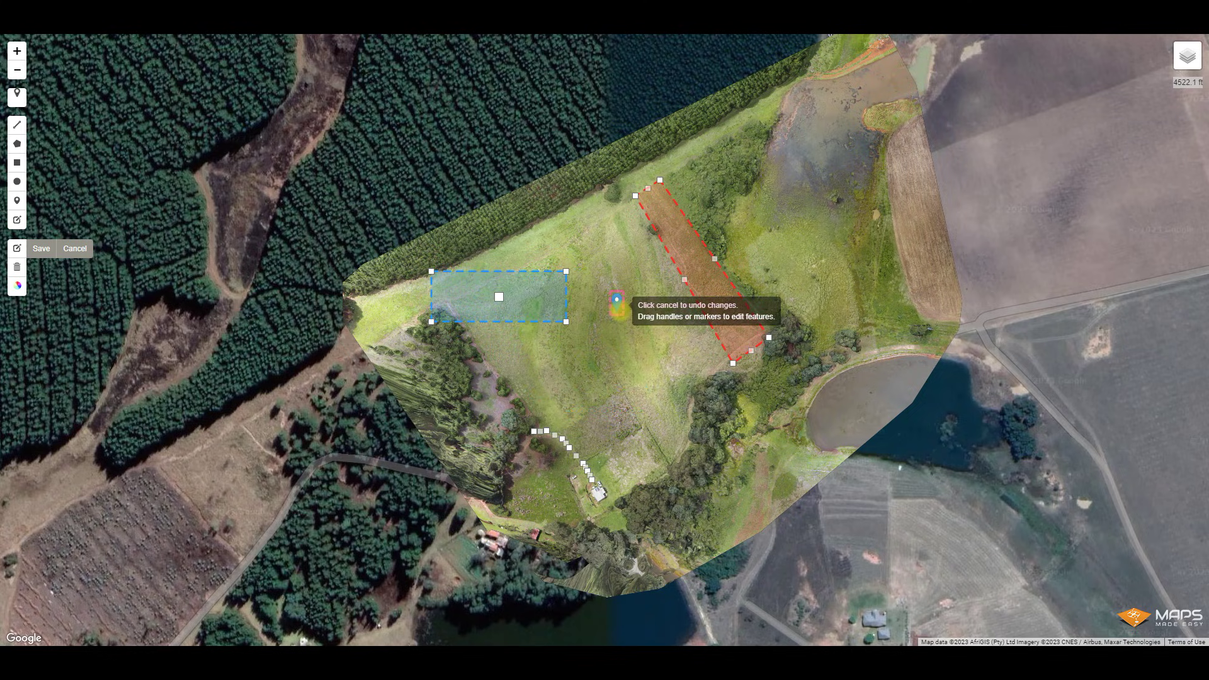
{"action": "left_click_drag", "start_coordinate": [617, 302], "coordinate": [617, 345]}
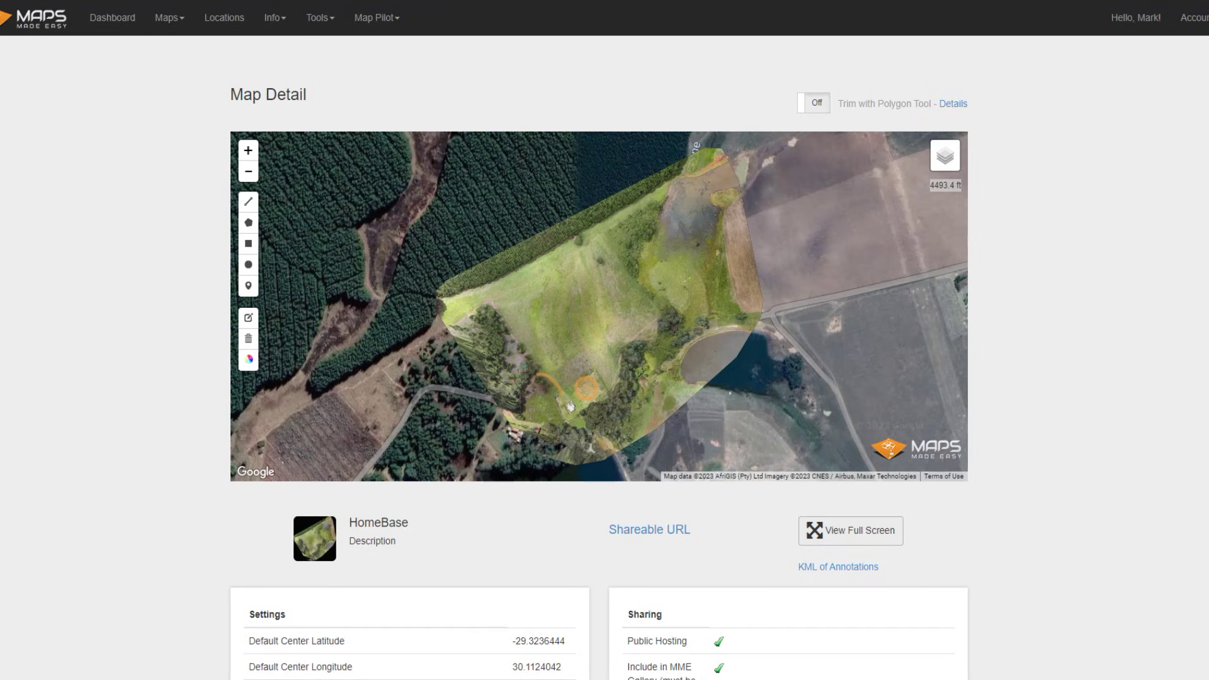
Review the HomeBase detail page, highlighting its public link and the list of advanced output downloads
{"action": "scroll", "coordinate": [598, 352], "scroll_direction": "down", "scroll_amount": 8}
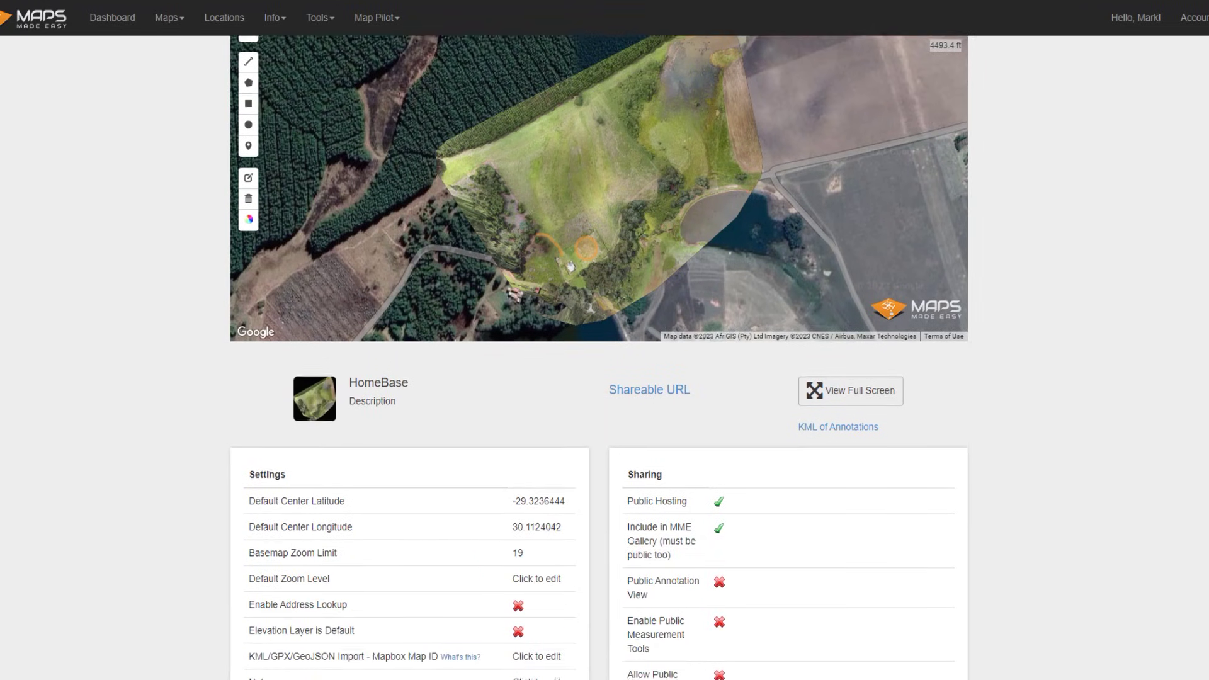
{"action": "scroll", "coordinate": [598, 352], "scroll_direction": "down", "scroll_amount": 5}
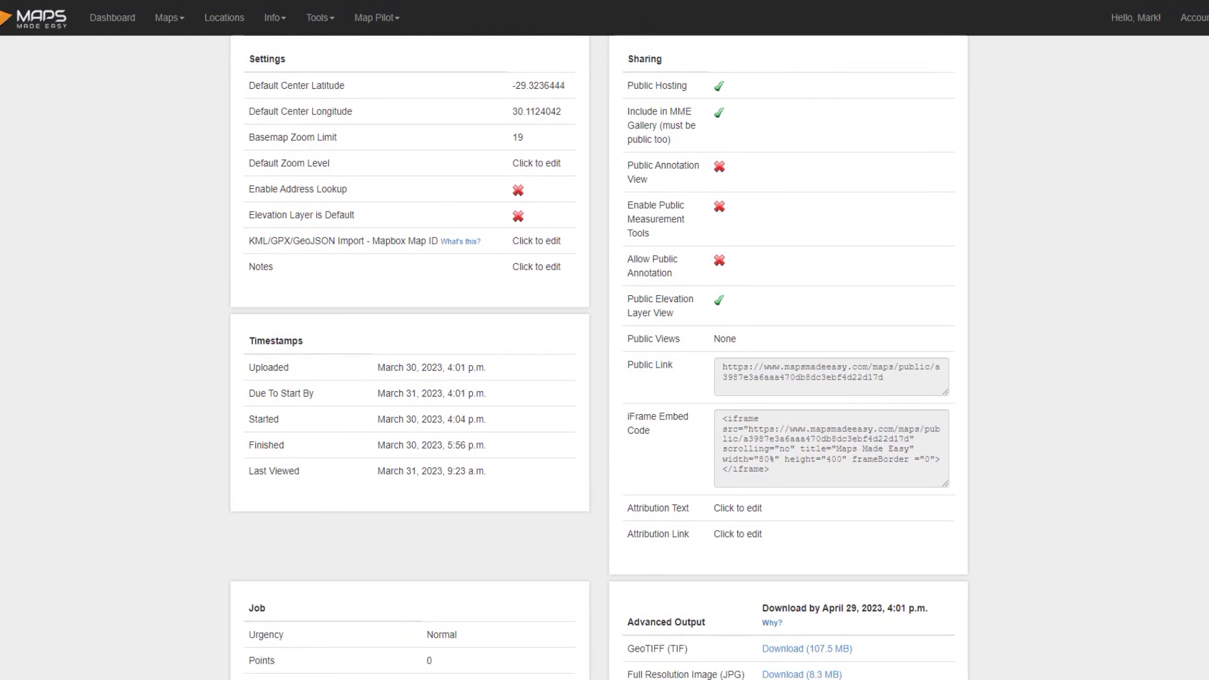
{"action": "scroll", "coordinate": [599, 353], "scroll_direction": "down", "scroll_amount": 1}
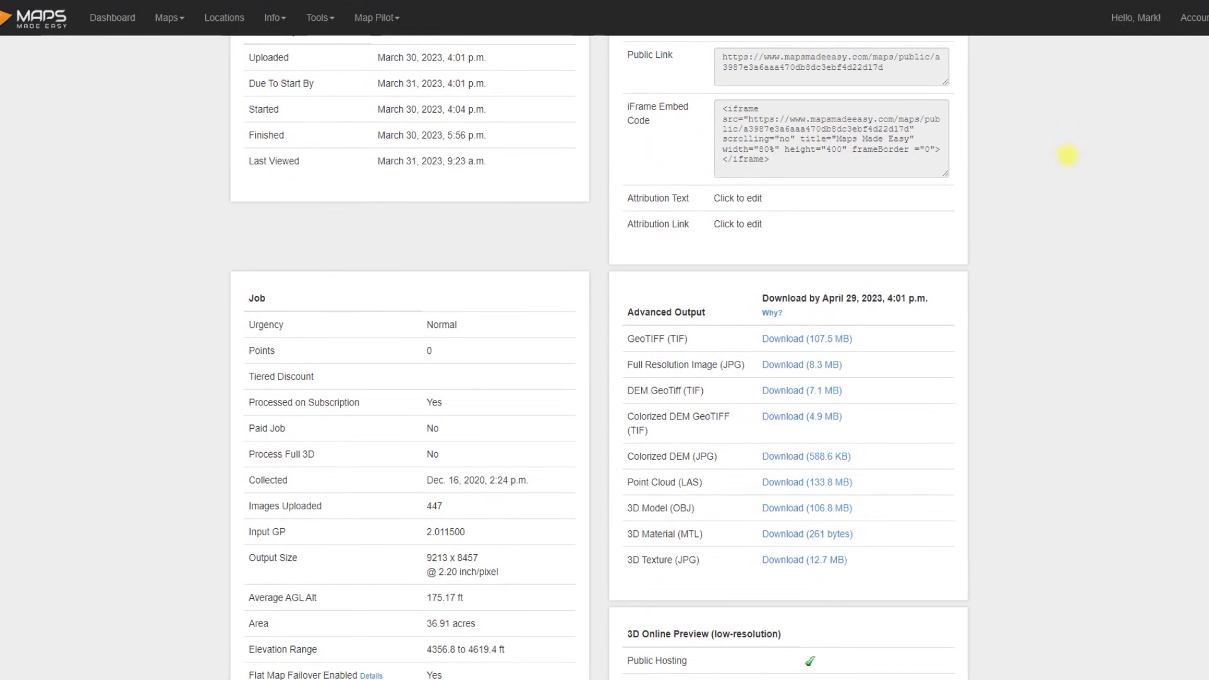
{"action": "left_click_drag", "start_coordinate": [722, 58], "coordinate": [893, 69]}
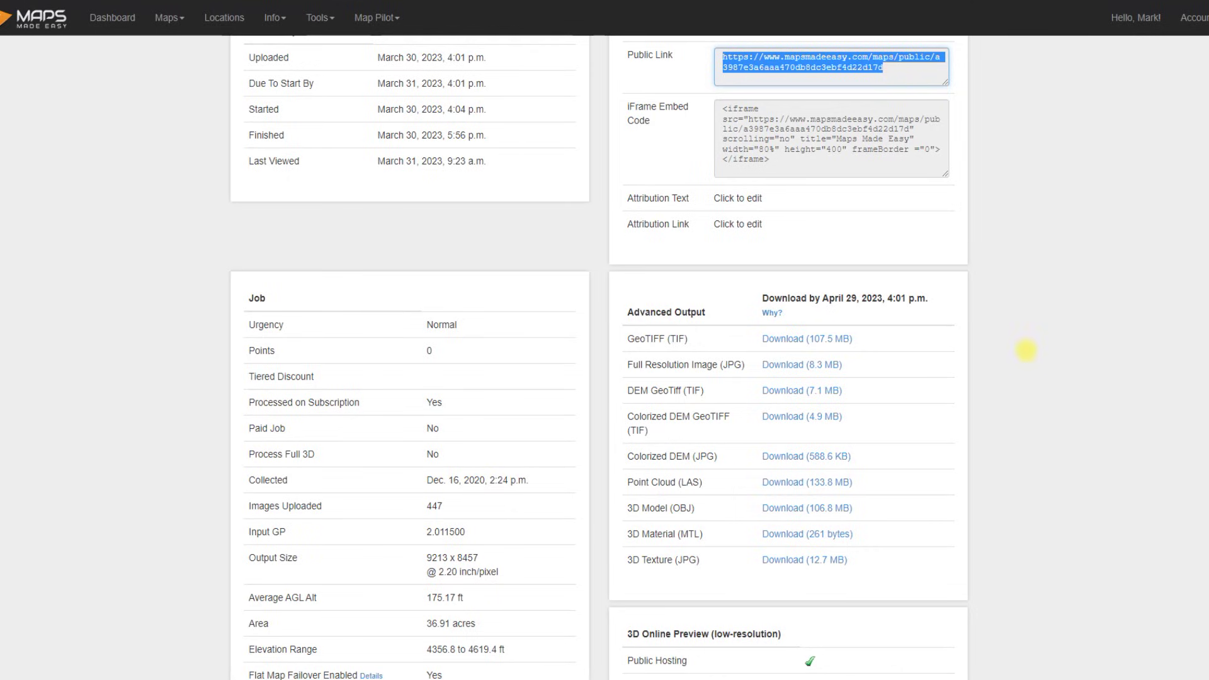
{"action": "left_click_drag", "start_coordinate": [624, 341], "coordinate": [884, 569]}
{"action": "left_click", "coordinate": [1007, 484]}
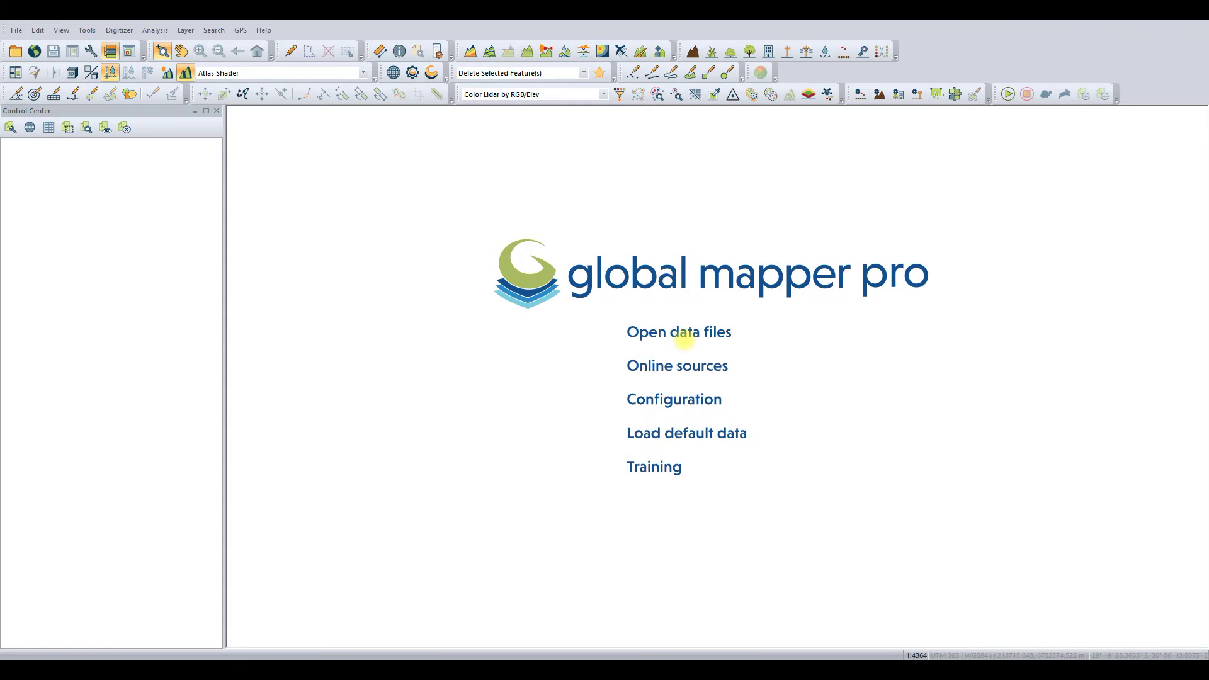
In Global Mapper Pro, load HomeBase20230330.las as a point cloud plus HomeBase20230330.tif, HomeBase20230330-COLOR.tif and HomeBase20230330-DEM.tif, treating the DEM as elevation data
{"action": "left_click", "coordinate": [687, 331]}
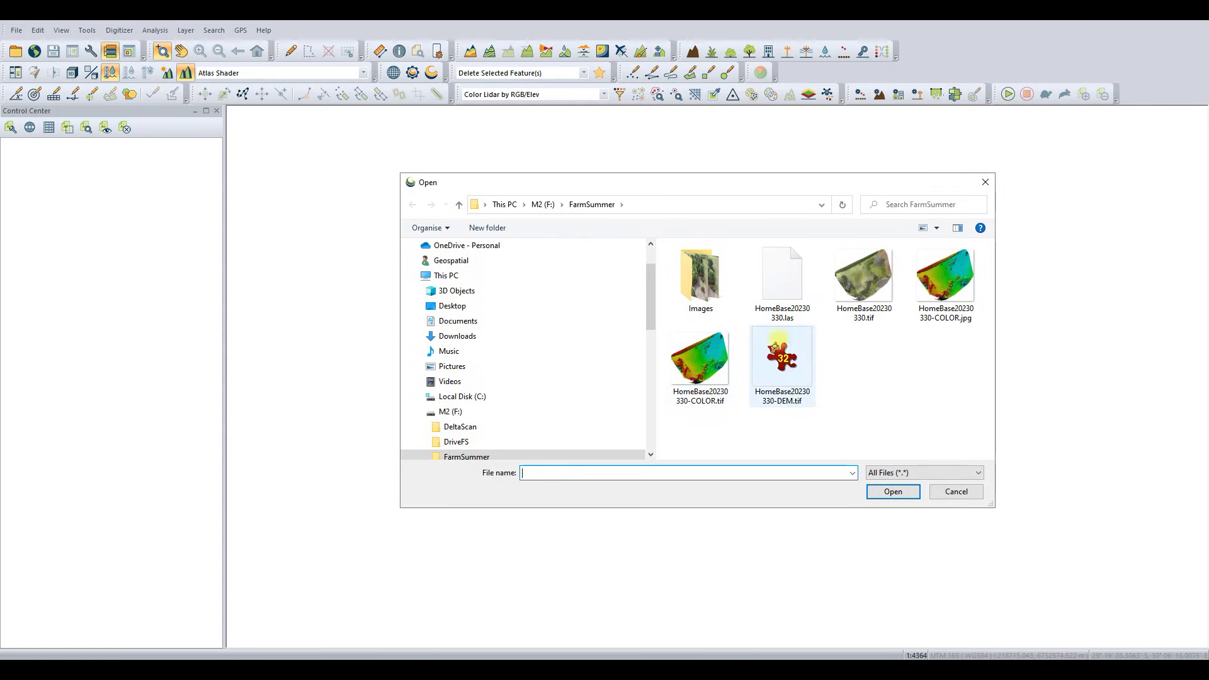
{"action": "left_click", "coordinate": [783, 280]}
{"action": "left_click", "coordinate": [864, 277], "text": "ctrl"}
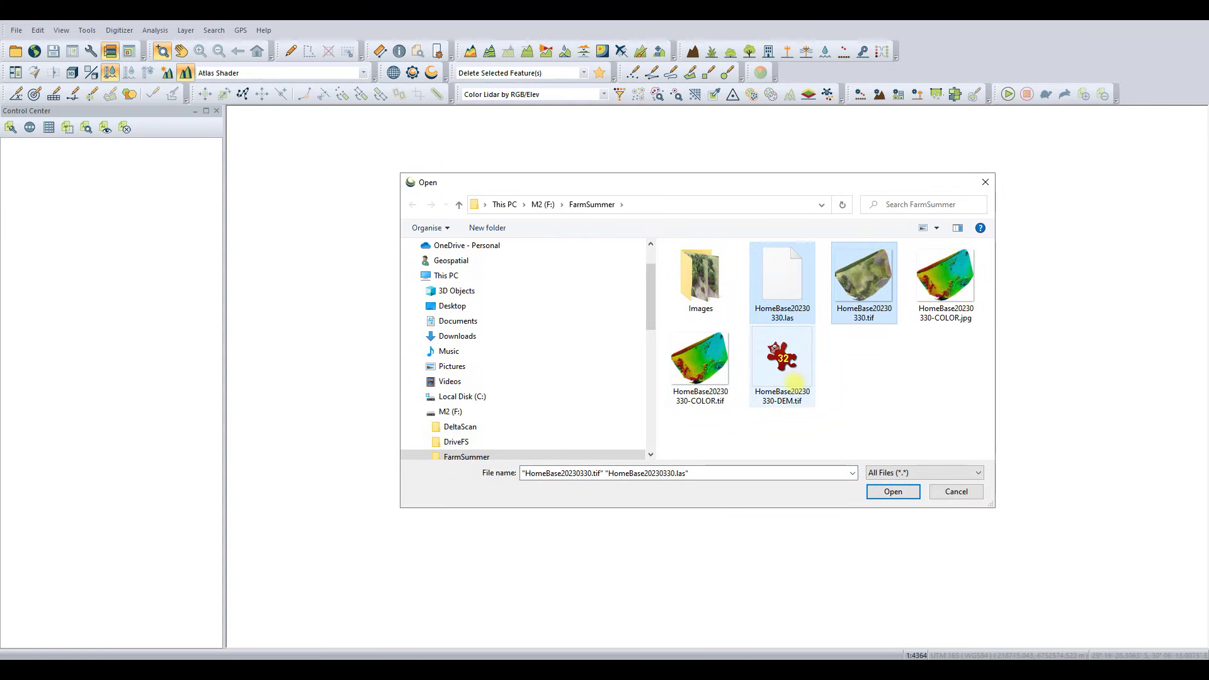
{"action": "left_click", "coordinate": [782, 359], "text": "ctrl"}
{"action": "left_click", "coordinate": [700, 359], "text": "ctrl"}
{"action": "left_click", "coordinate": [881, 492]}
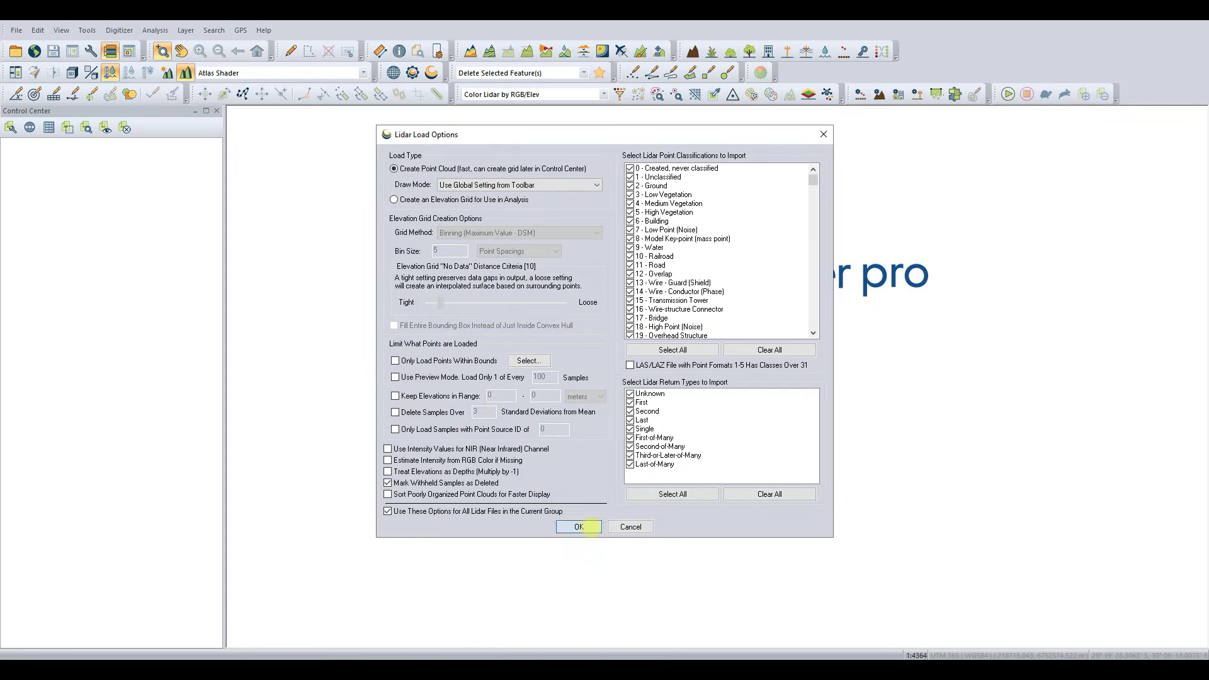
{"action": "left_click", "coordinate": [579, 527]}
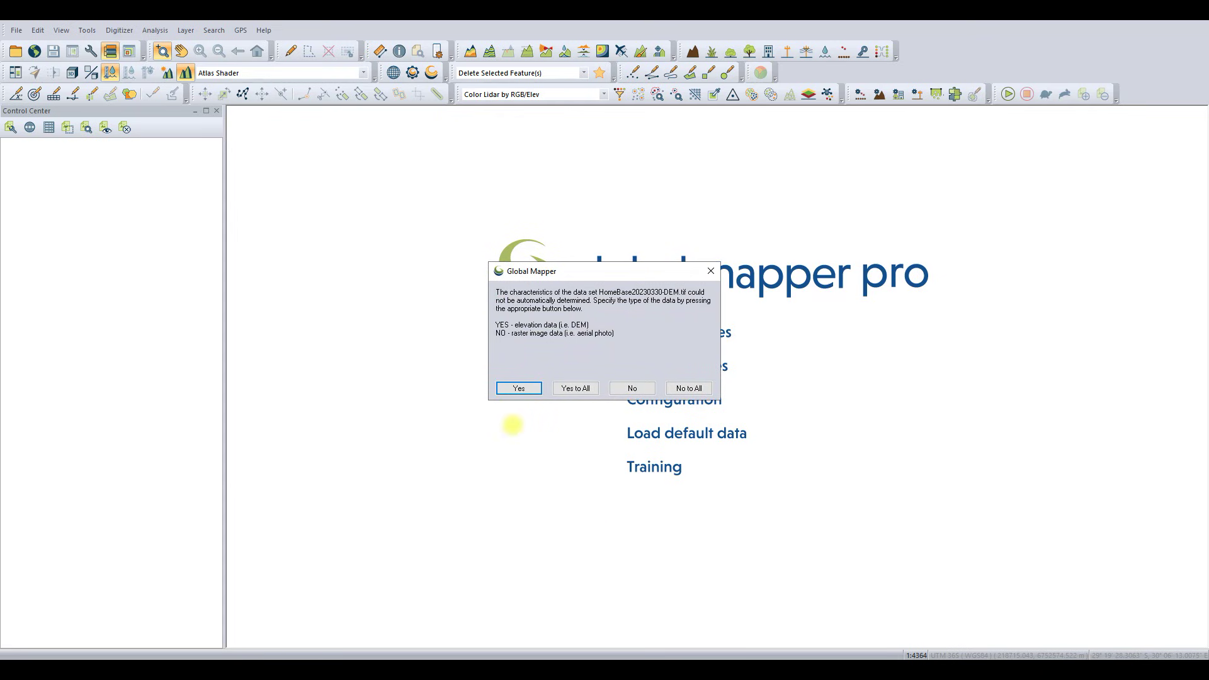
{"action": "left_click", "coordinate": [513, 387]}
{"action": "left_click", "coordinate": [560, 387]}
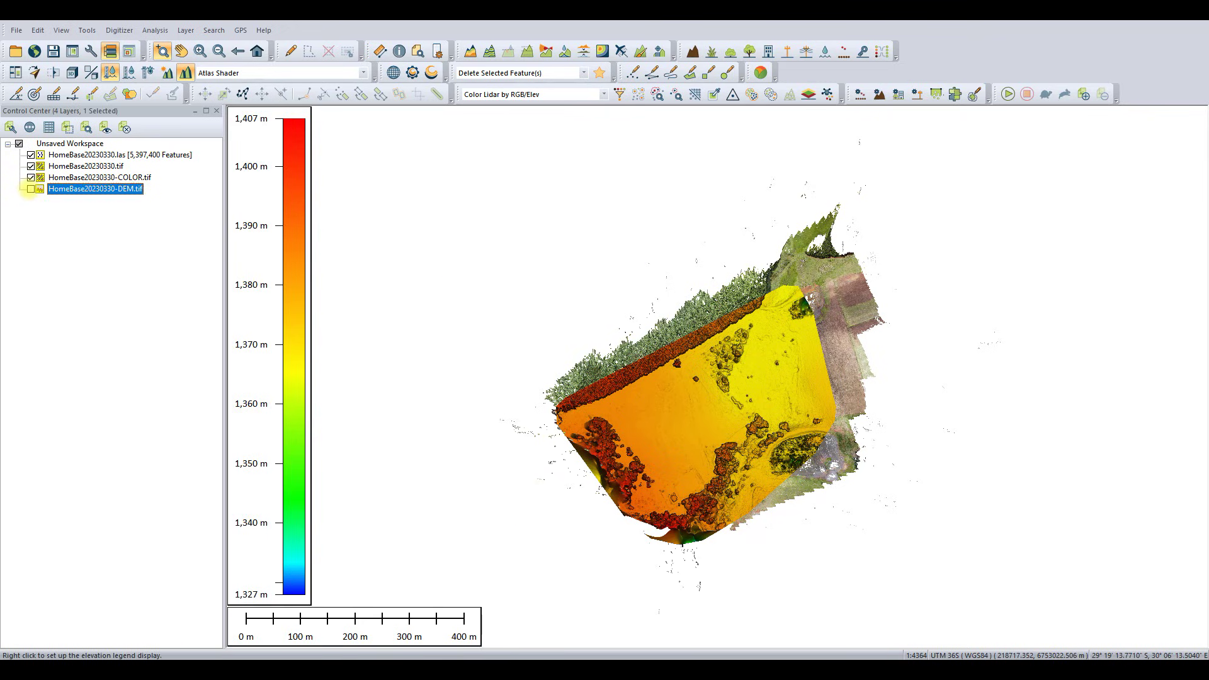
Hide the DEM, COLOR and HomeBase20230330.tif layers so only the HomeBase20230330.las point cloud is displayed
{"action": "left_click", "coordinate": [31, 177]}
{"action": "left_click", "coordinate": [30, 165]}
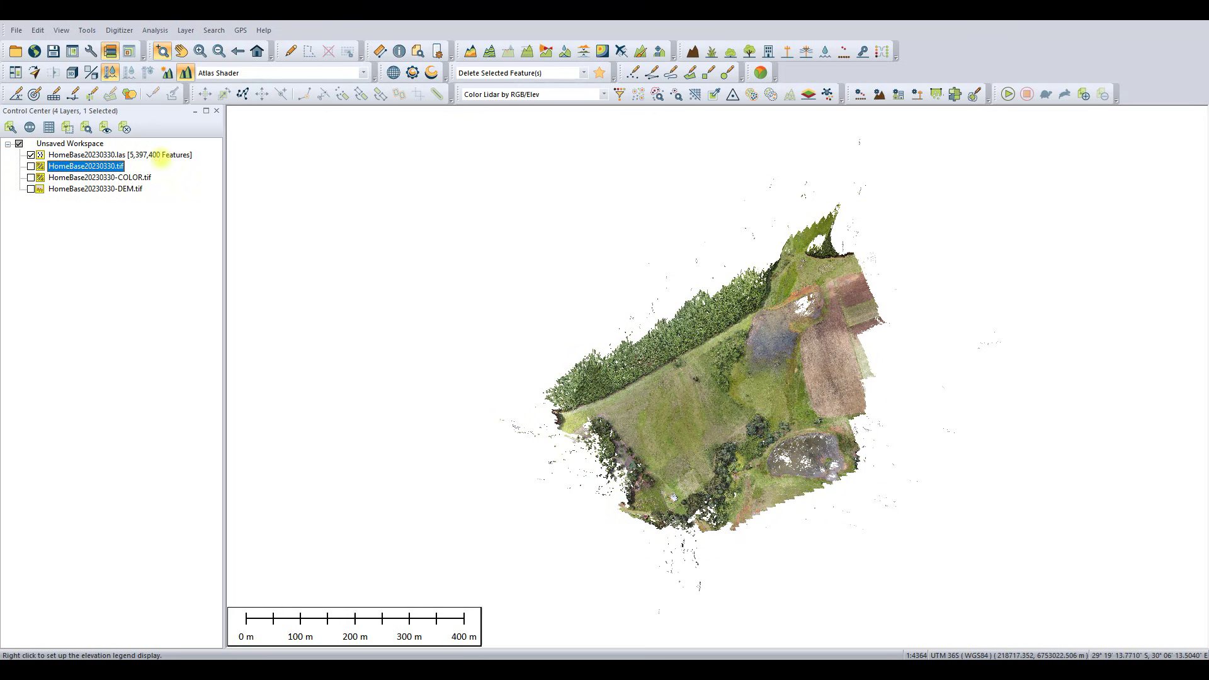
{"action": "scroll", "coordinate": [731, 501], "scroll_direction": "up", "scroll_amount": 3}
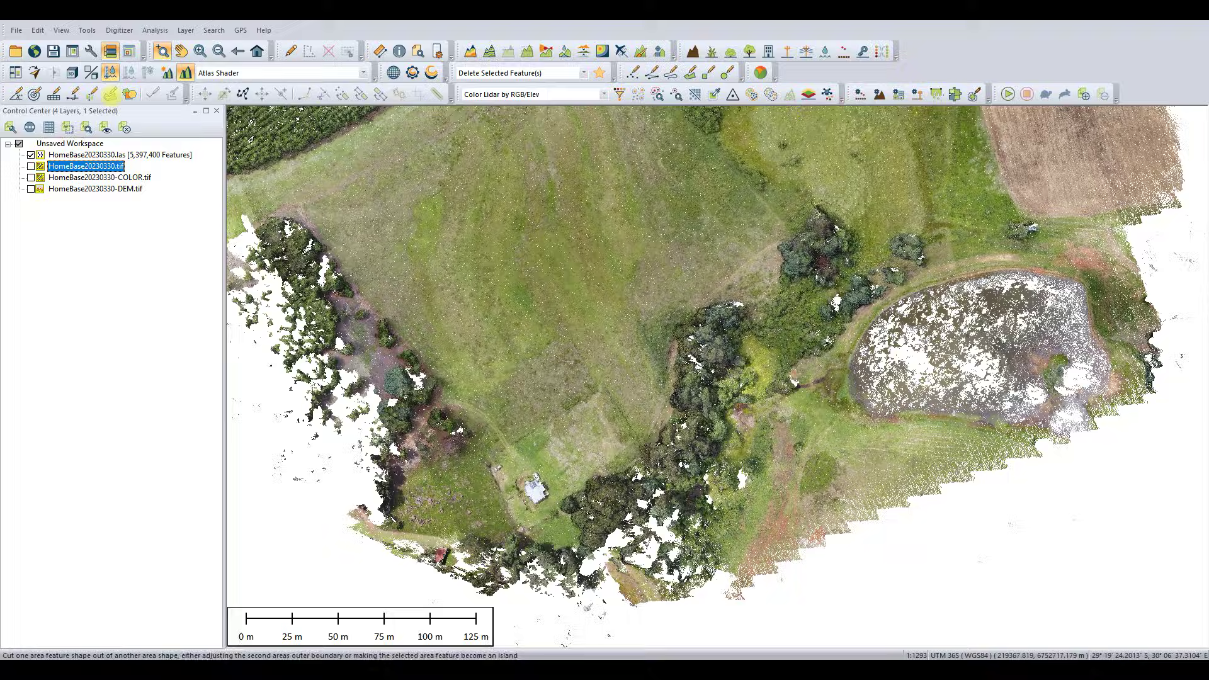
Open the point cloud in the 3D viewer and examine the farm's terrain and trees from several sides and up close
{"action": "left_click", "coordinate": [72, 72]}
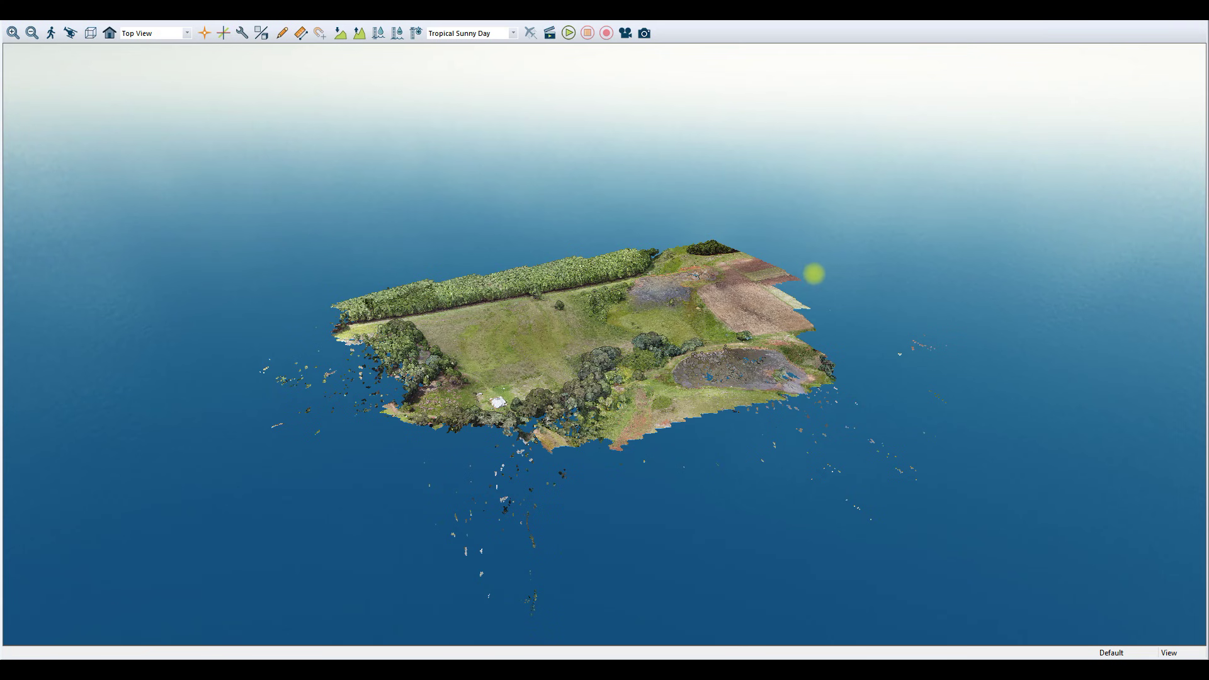
{"action": "left_click_drag", "start_coordinate": [742, 405], "coordinate": [445, 367]}
{"action": "scroll", "coordinate": [850, 440], "scroll_direction": "up", "scroll_amount": 3}
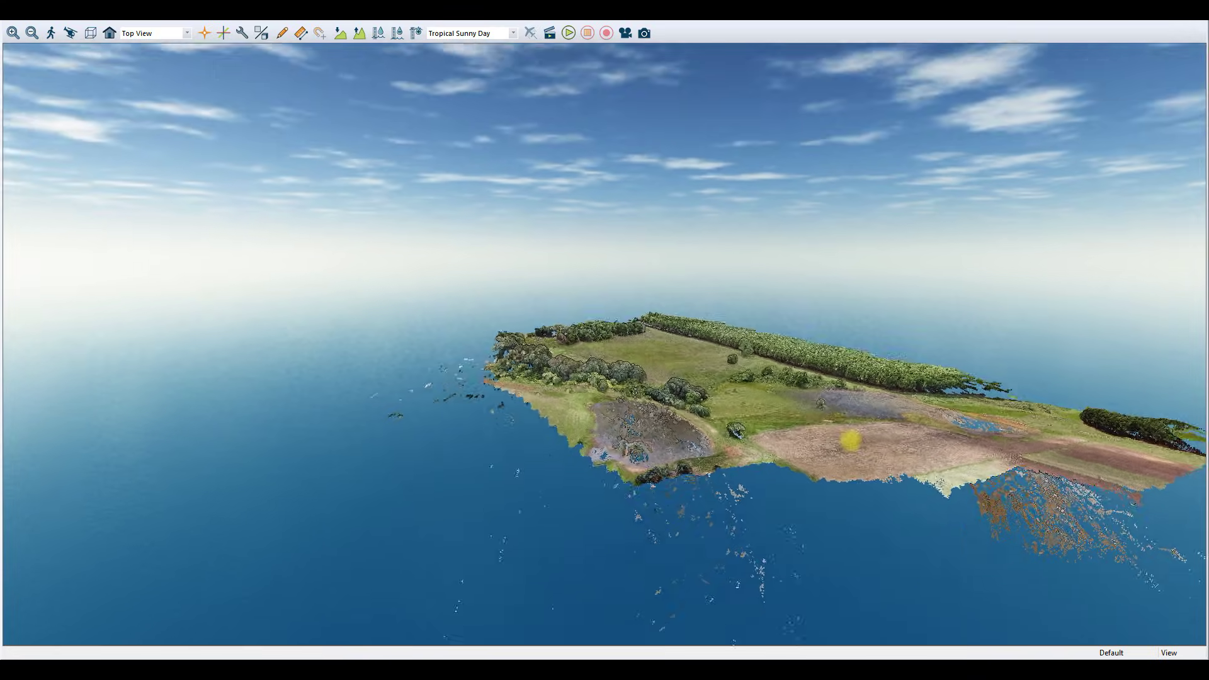
{"action": "left_click_drag", "start_coordinate": [850, 441], "coordinate": [706, 548]}
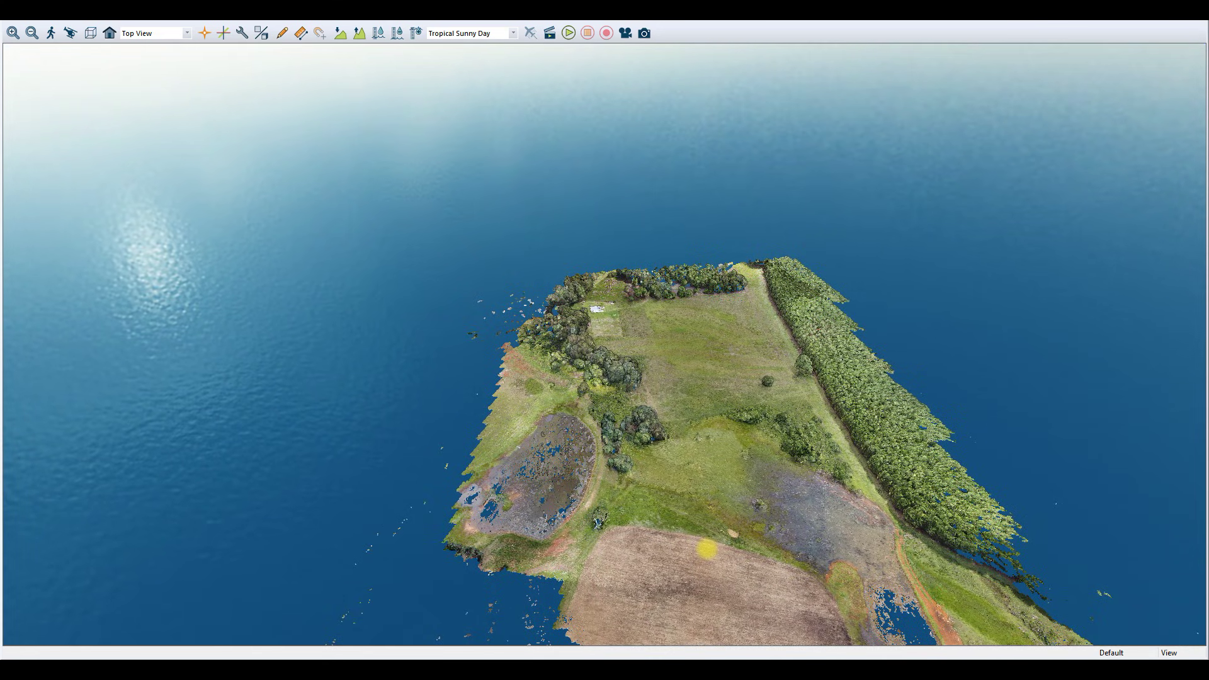
{"action": "scroll", "coordinate": [687, 371], "scroll_direction": "up", "scroll_amount": 6}
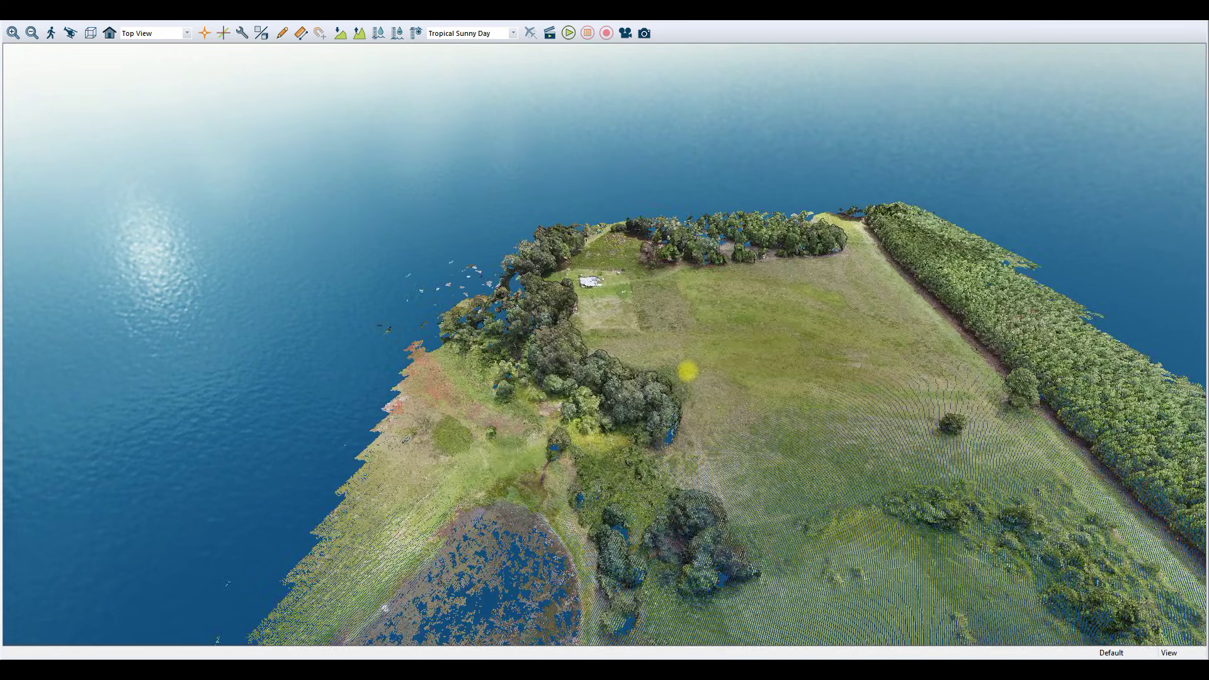
Look closer at the tree line and the open field around the house in the 3D point cloud
{"action": "scroll", "coordinate": [687, 372], "scroll_direction": "up", "scroll_amount": 3}
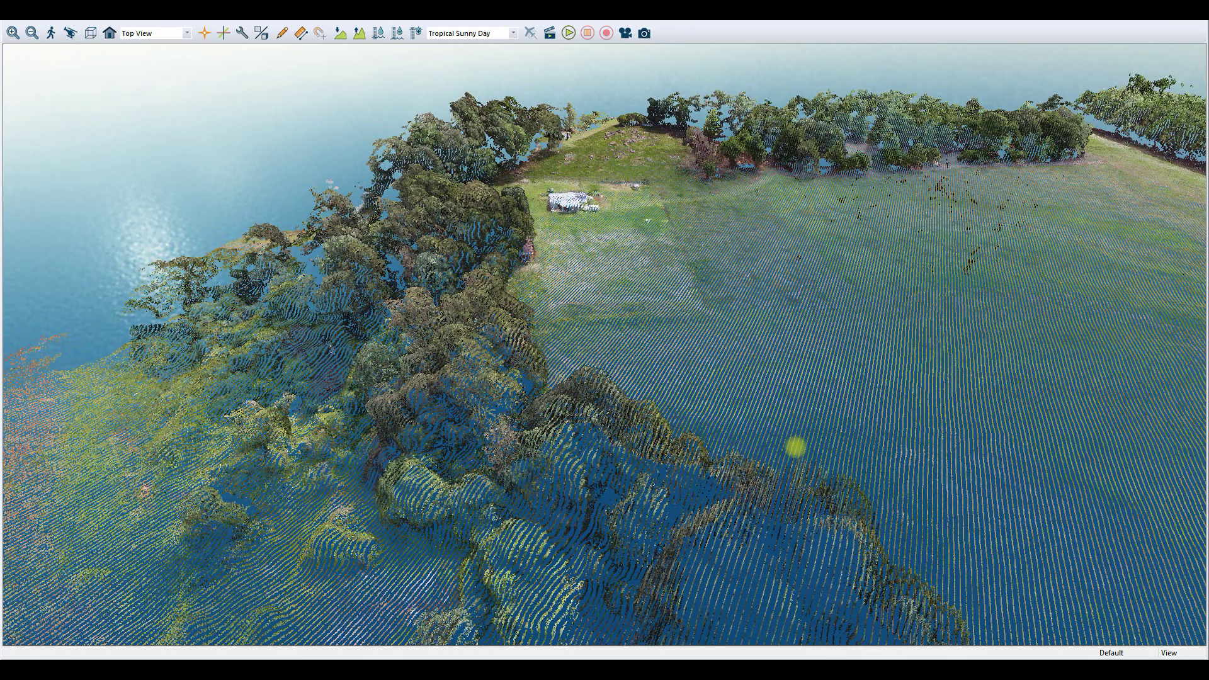
{"action": "left_click_drag", "start_coordinate": [795, 447], "coordinate": [643, 334]}
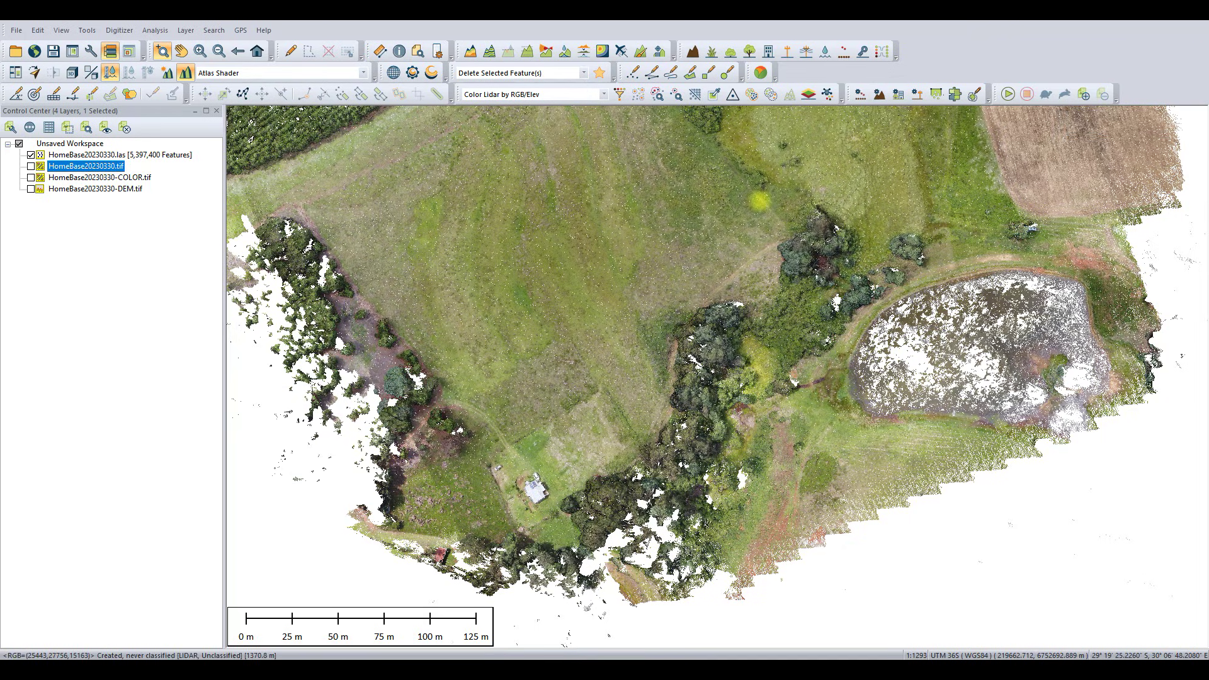
Color the lidar point cloud by intensity and then by elevation, and look through the other lidar draw modes
{"action": "left_click", "coordinate": [603, 94]}
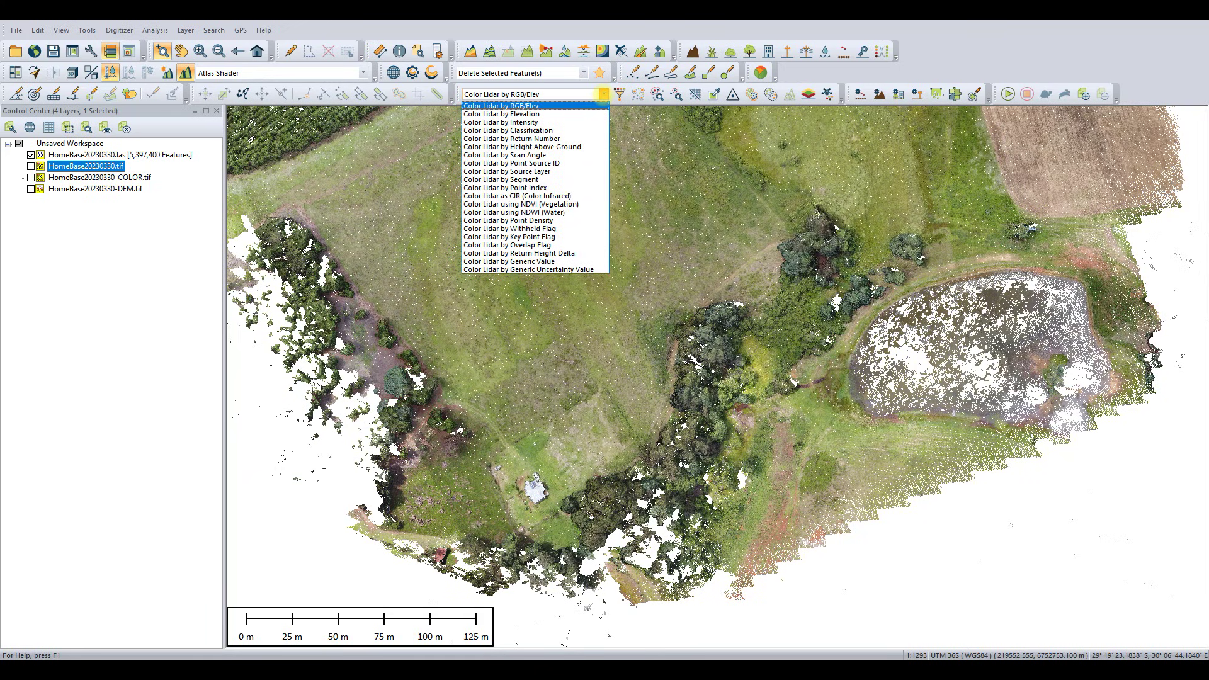
{"action": "left_click", "coordinate": [513, 122]}
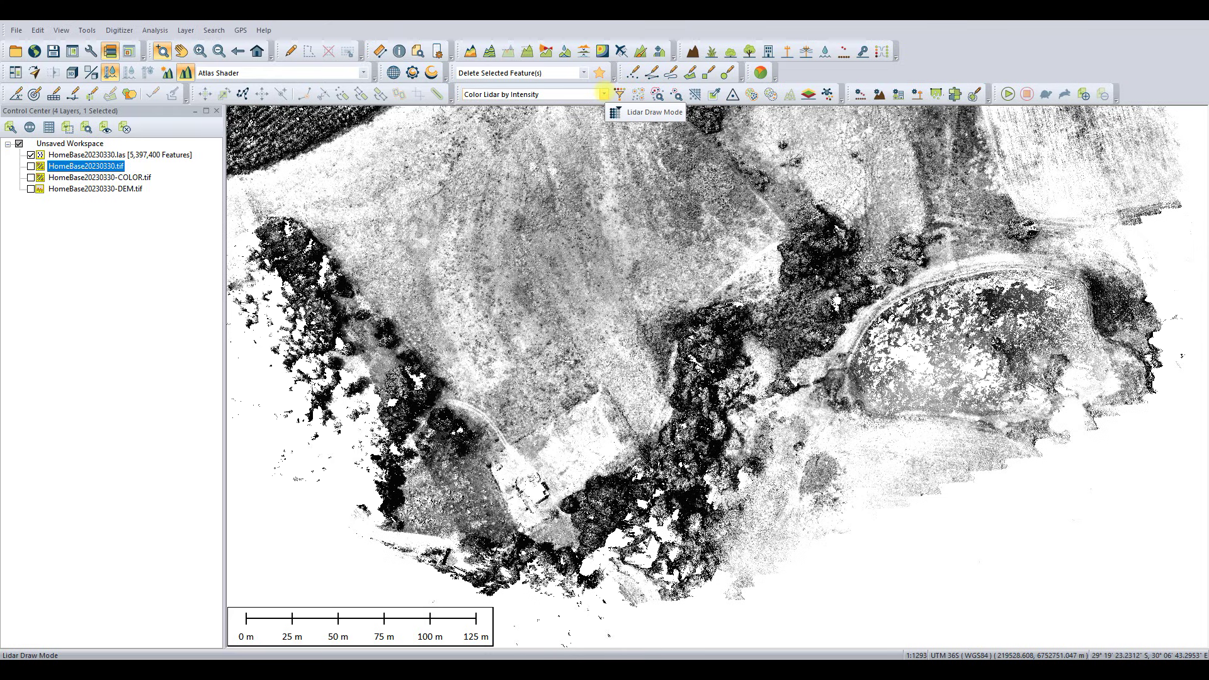
{"action": "left_click", "coordinate": [603, 93]}
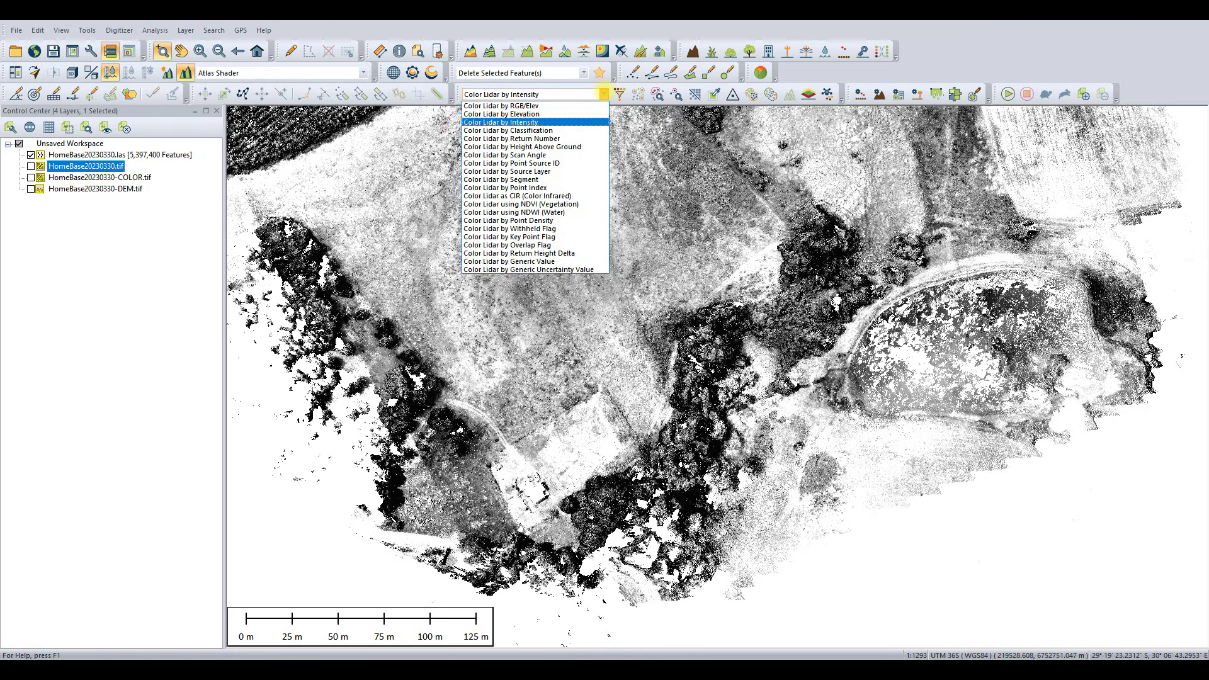
{"action": "left_click", "coordinate": [501, 114]}
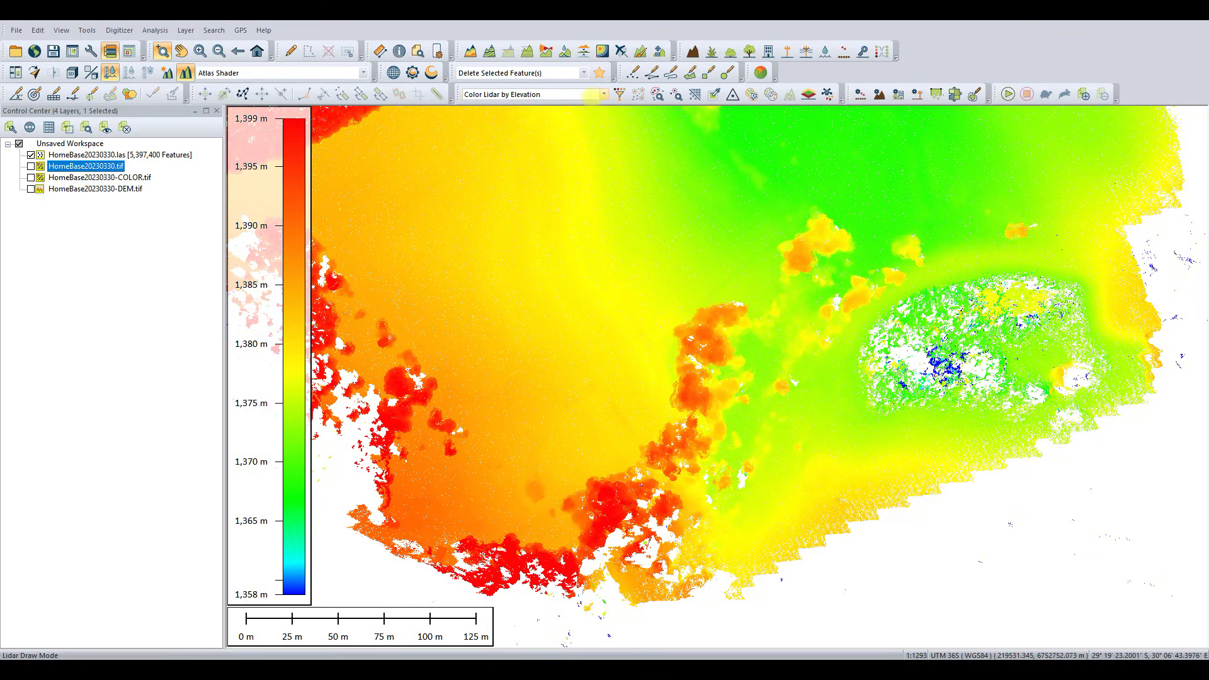
{"action": "left_click", "coordinate": [603, 93]}
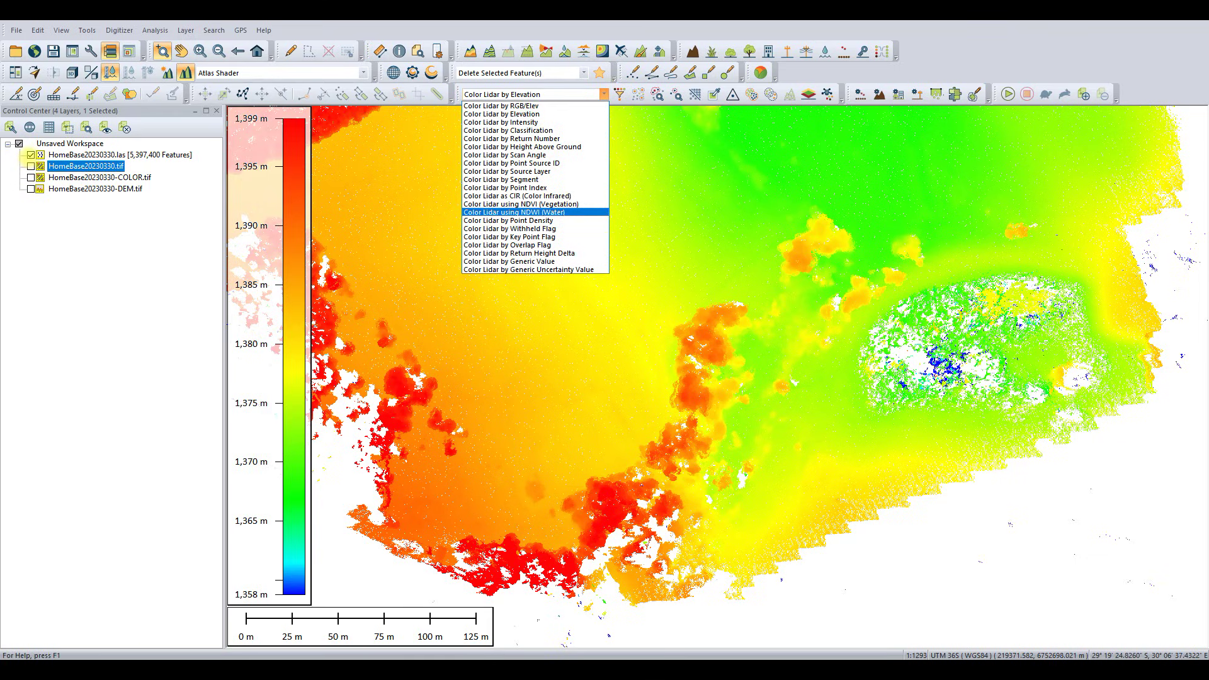
Hide the HomeBase20230330.las point cloud, display HomeBase20230330.tif instead, and fit the full orthophoto in the map view
{"action": "left_click", "coordinate": [25, 151]}
{"action": "left_click", "coordinate": [31, 166]}
{"action": "left_click", "coordinate": [30, 154]}
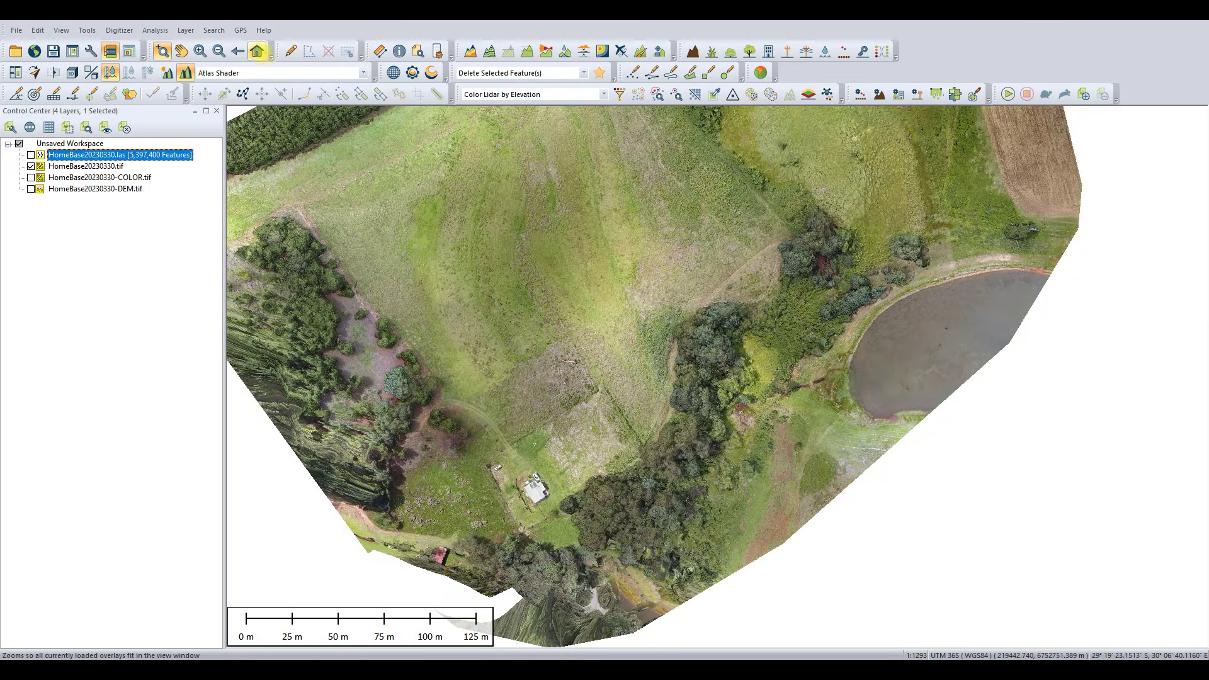
{"action": "left_click", "coordinate": [257, 51]}
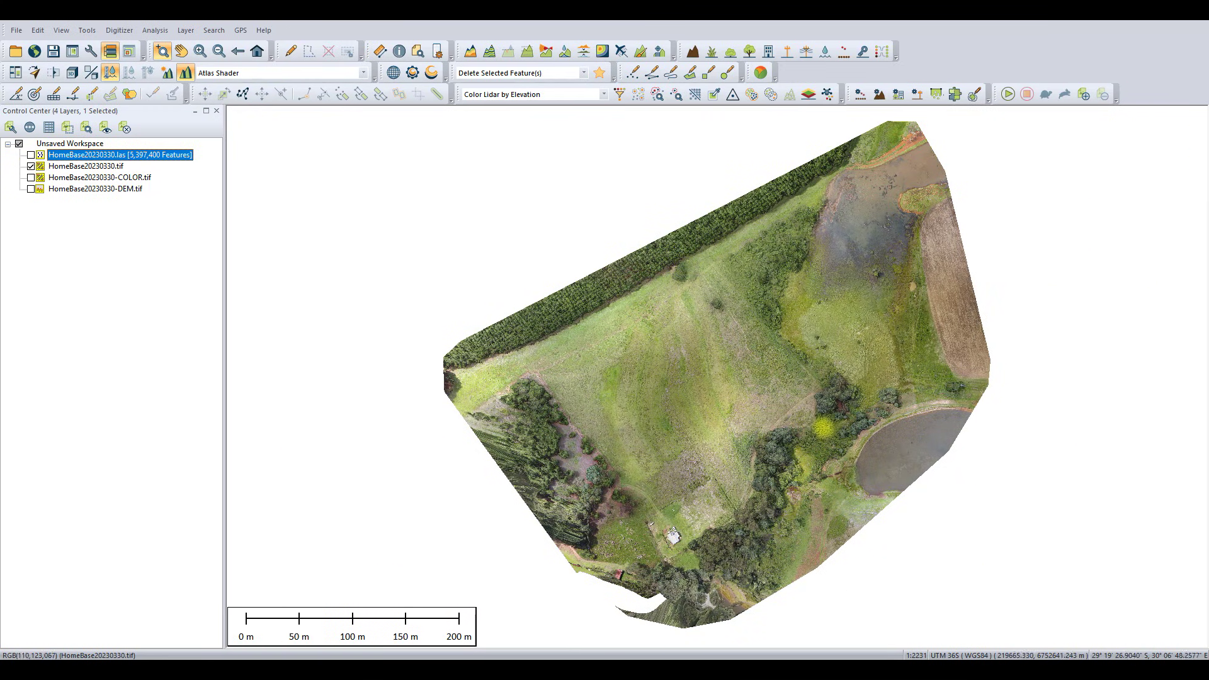
Color-grade HomeBase20230330.tif with input ranges of 42–255 for red, 39–255 for green and 47–255 for blue
{"action": "left_click", "coordinate": [63, 168]}
{"action": "right_click", "coordinate": [63, 168]}
{"action": "left_click", "coordinate": [68, 180]}
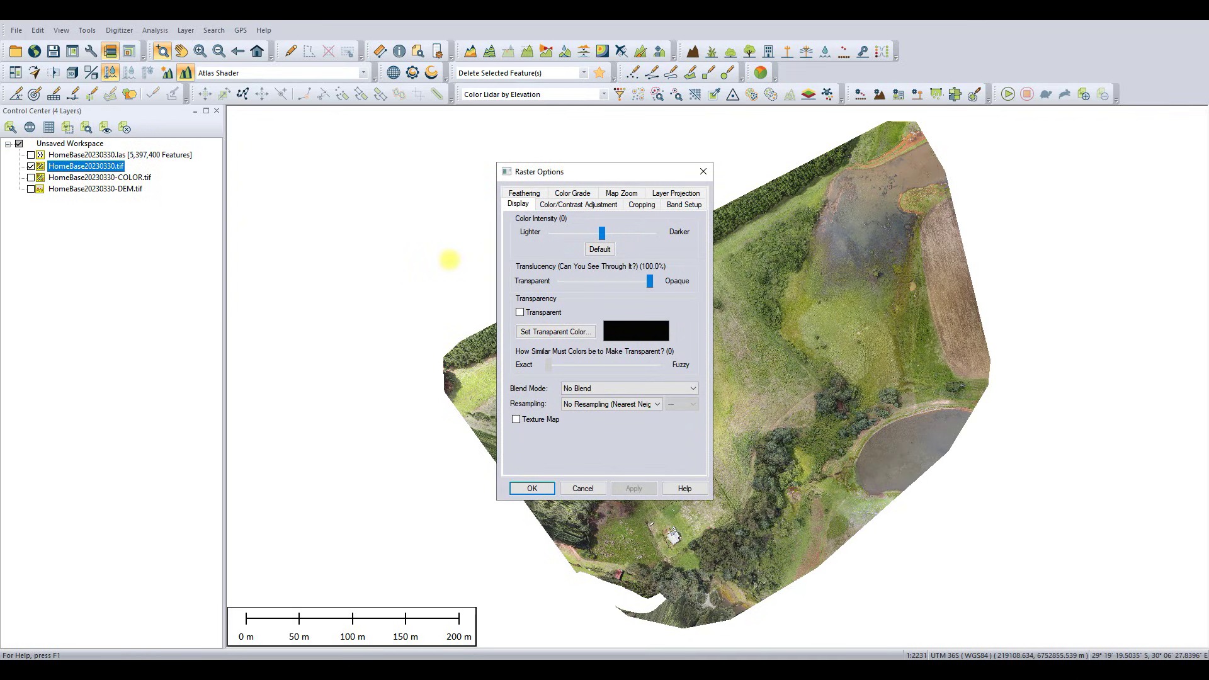
{"action": "left_click_drag", "start_coordinate": [652, 169], "coordinate": [367, 168]}
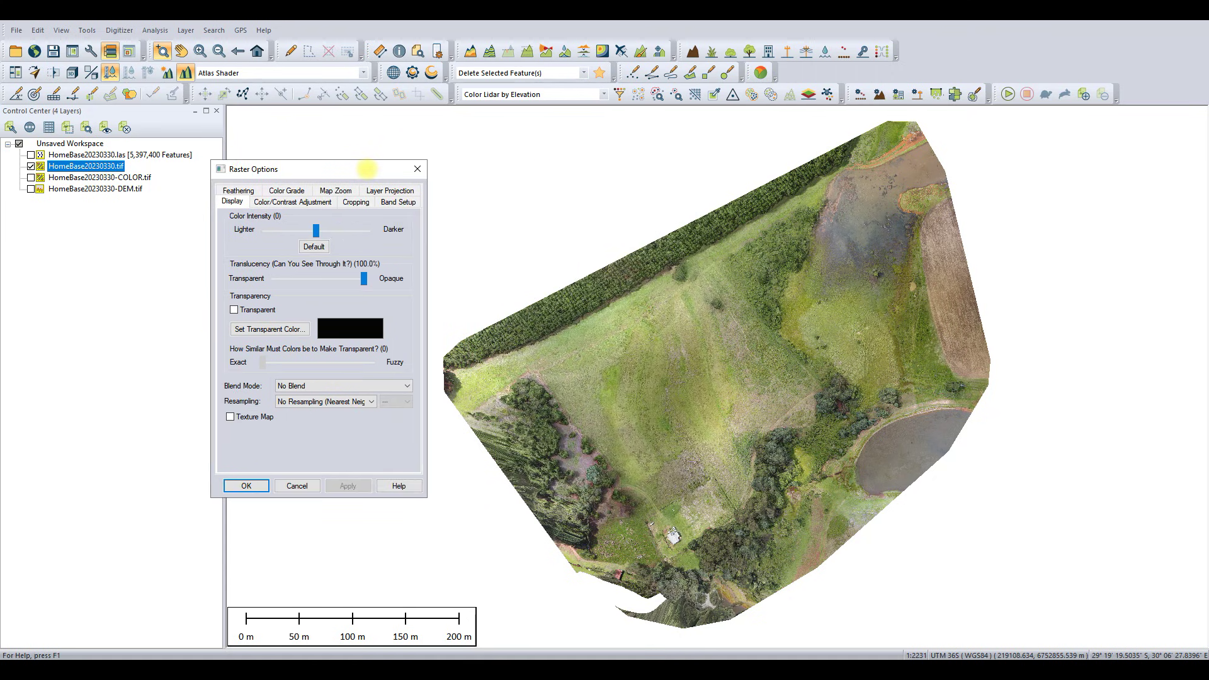
{"action": "left_click", "coordinate": [287, 190]}
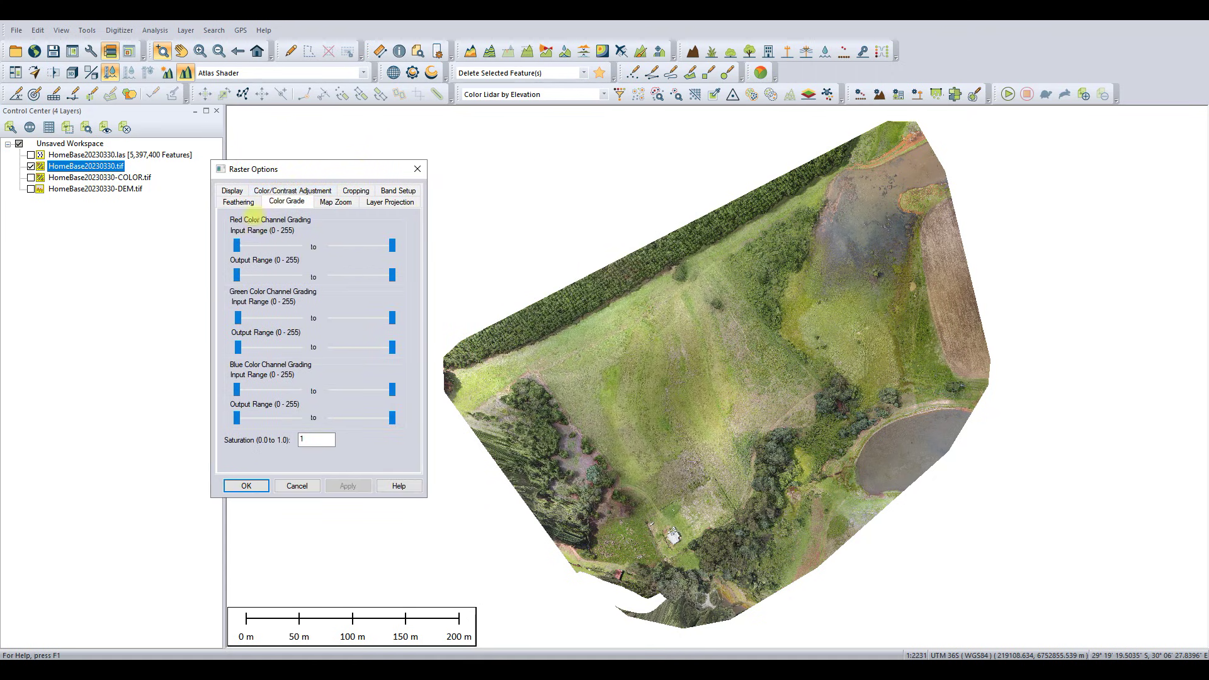
{"action": "left_click_drag", "start_coordinate": [237, 245], "coordinate": [247, 245]}
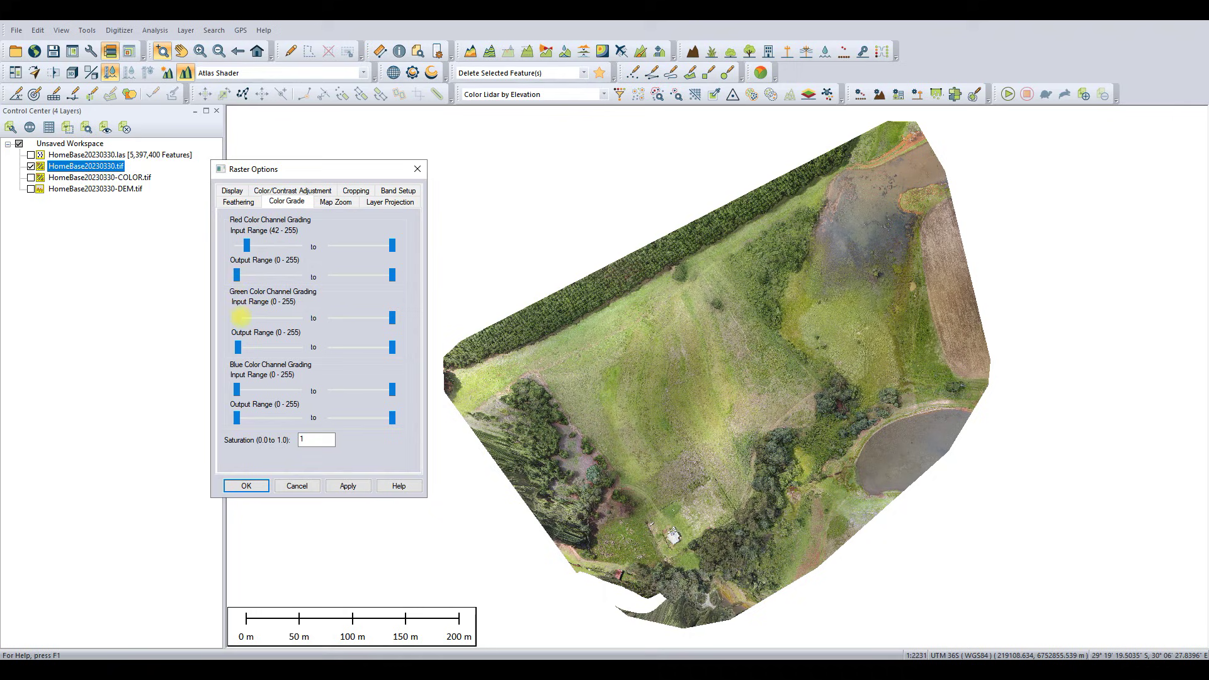
{"action": "left_click_drag", "start_coordinate": [238, 317], "coordinate": [248, 317]}
{"action": "left_click_drag", "start_coordinate": [236, 391], "coordinate": [249, 390]}
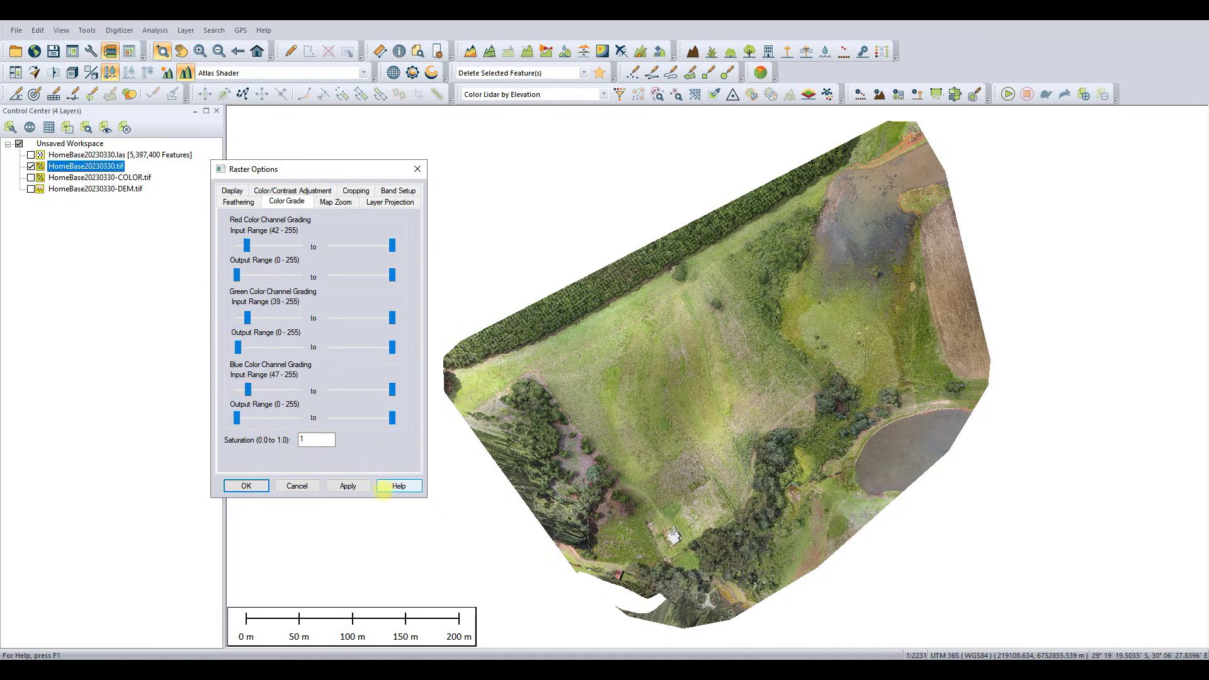
{"action": "left_click", "coordinate": [352, 486]}
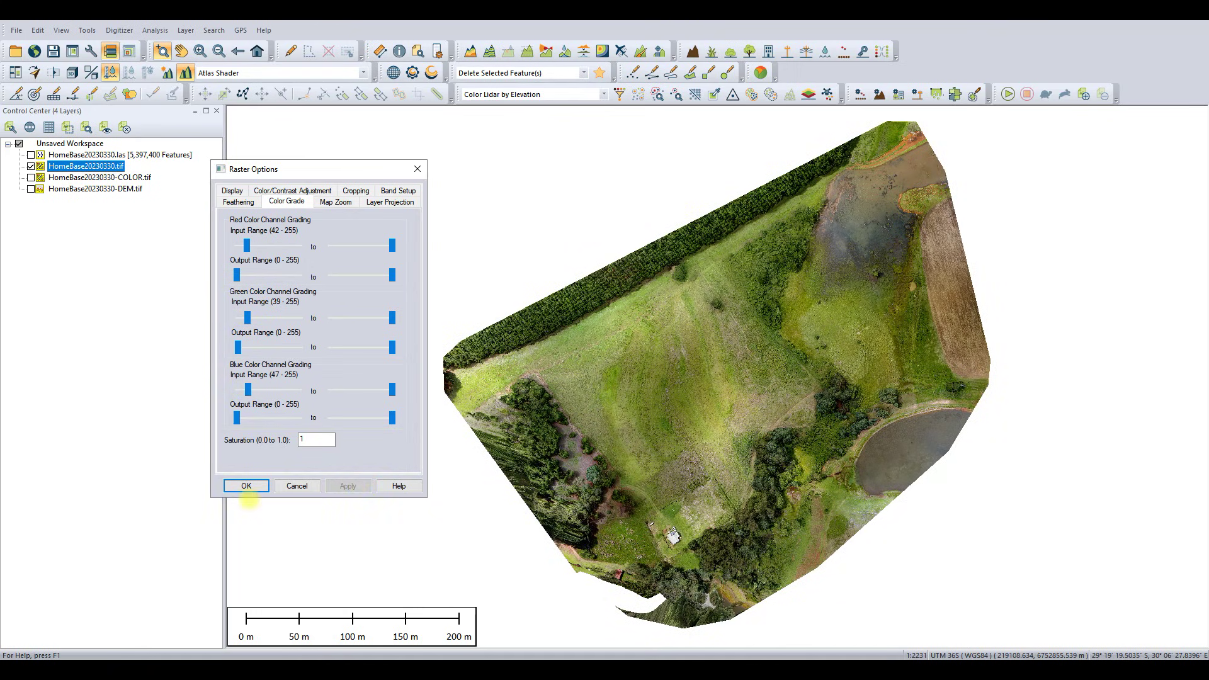
{"action": "left_click", "coordinate": [247, 487]}
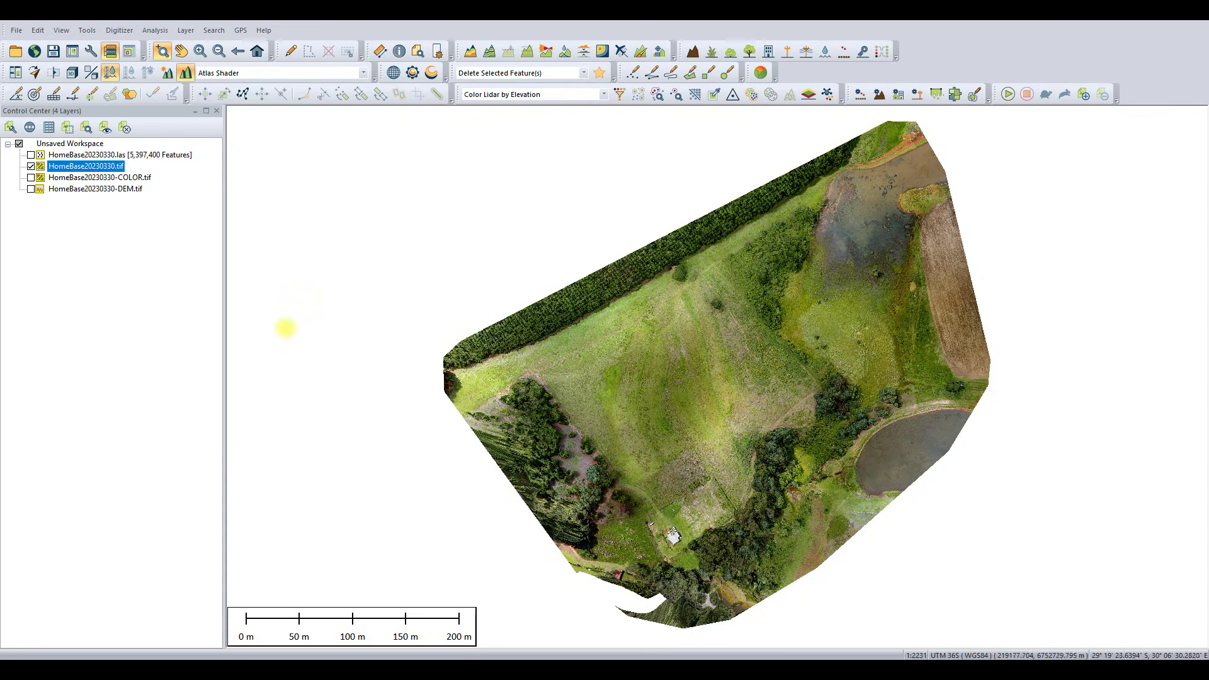
Review the metadata of HomeBase20230330.tif, from its corner coordinates and projection through to pixel size and compression
{"action": "right_click", "coordinate": [93, 167]}
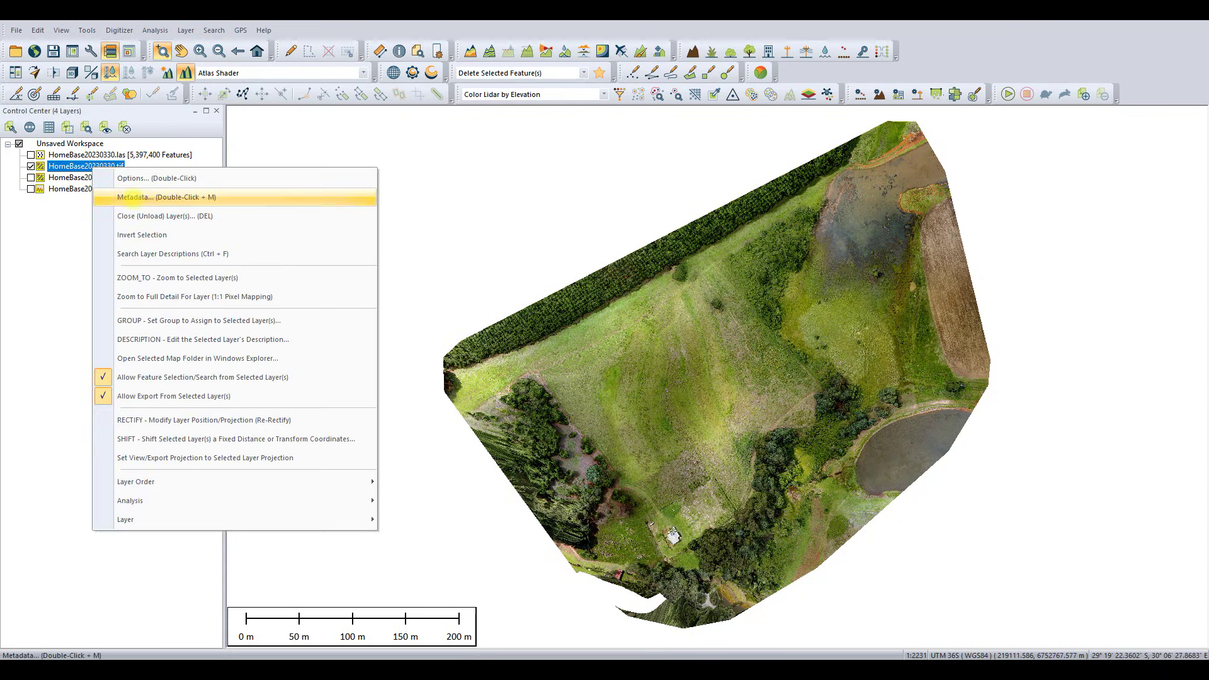
{"action": "left_click", "coordinate": [368, 198]}
{"action": "left_click_drag", "start_coordinate": [595, 156], "coordinate": [309, 169]}
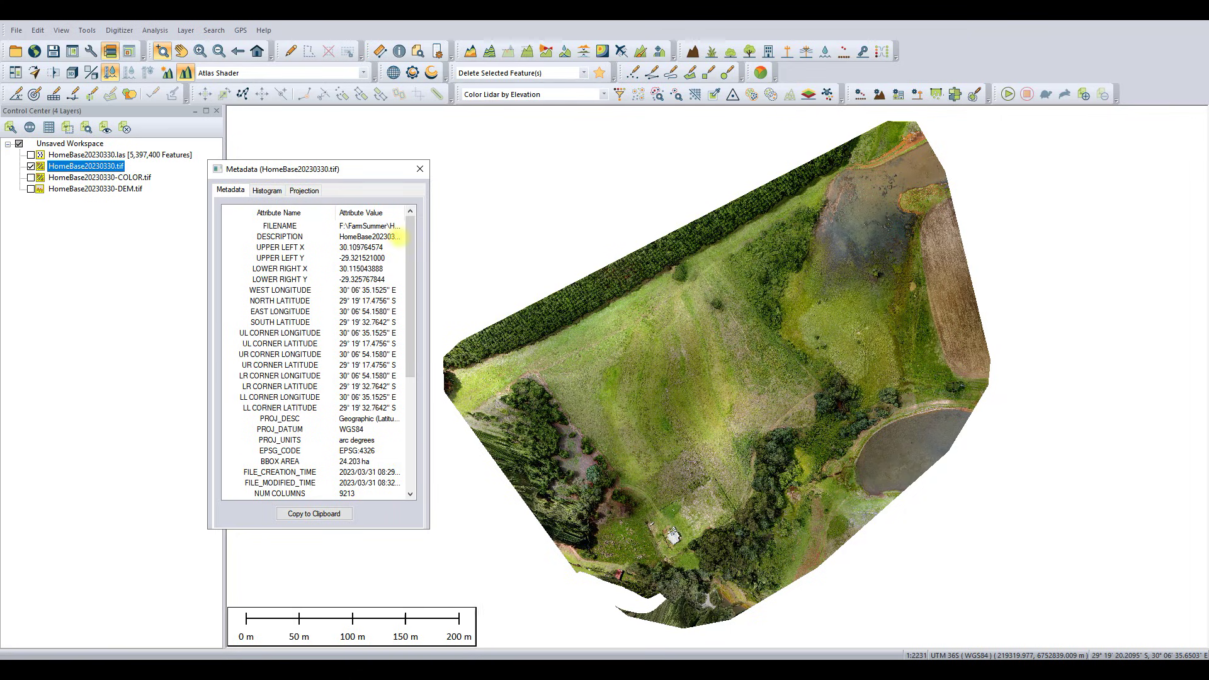
{"action": "left_click_drag", "start_coordinate": [410, 237], "coordinate": [409, 248]}
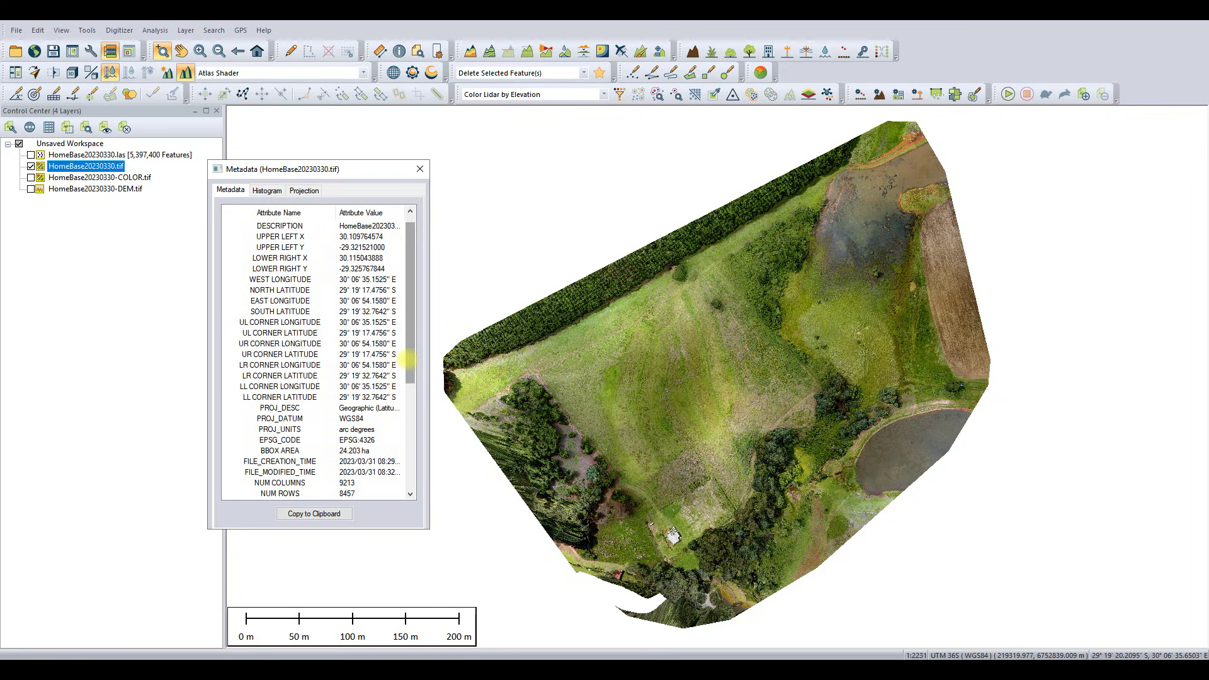
{"action": "left_click_drag", "start_coordinate": [410, 360], "coordinate": [416, 468]}
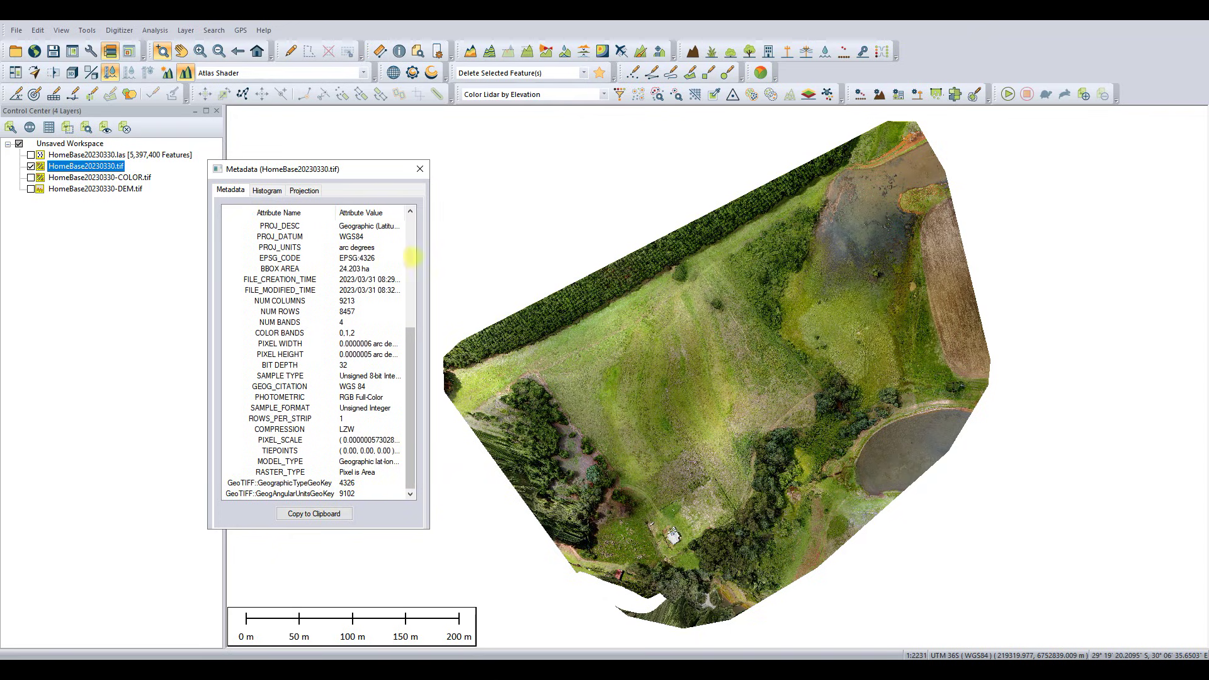
{"action": "left_click", "coordinate": [419, 168]}
Replace the orthophoto with the HomeBase20230330-COLOR.tif layer, then display only HomeBase20230330-DEM.tif
{"action": "left_click", "coordinate": [30, 166]}
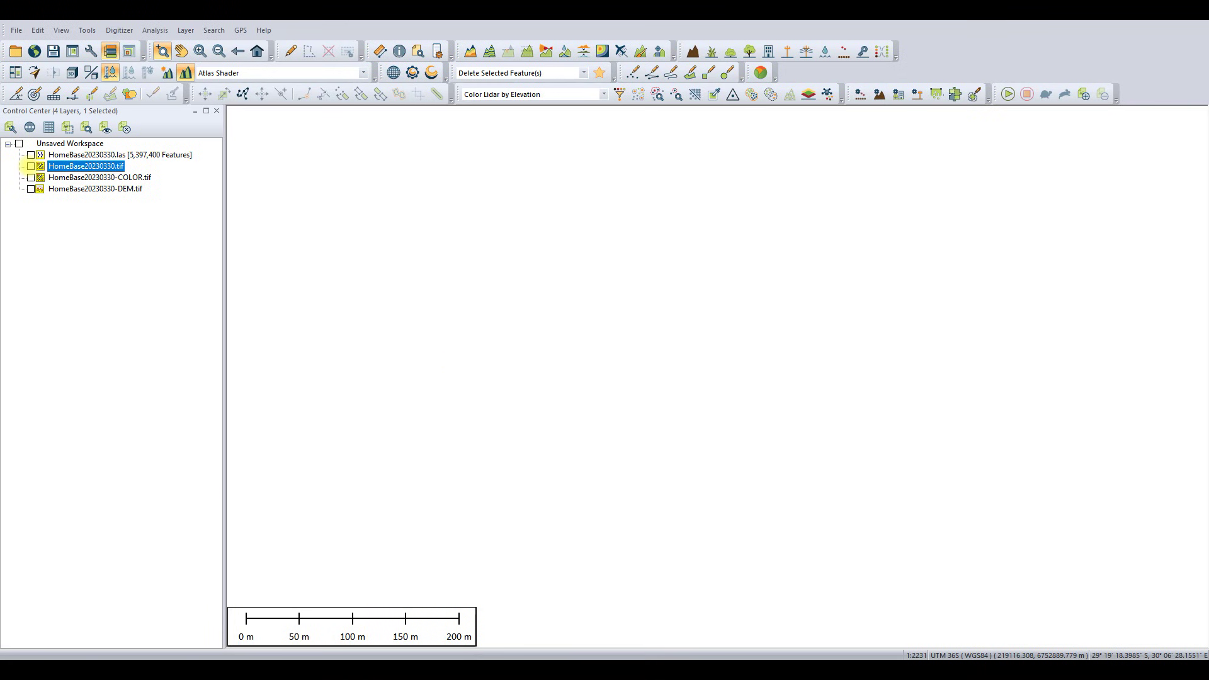
{"action": "left_click", "coordinate": [30, 177]}
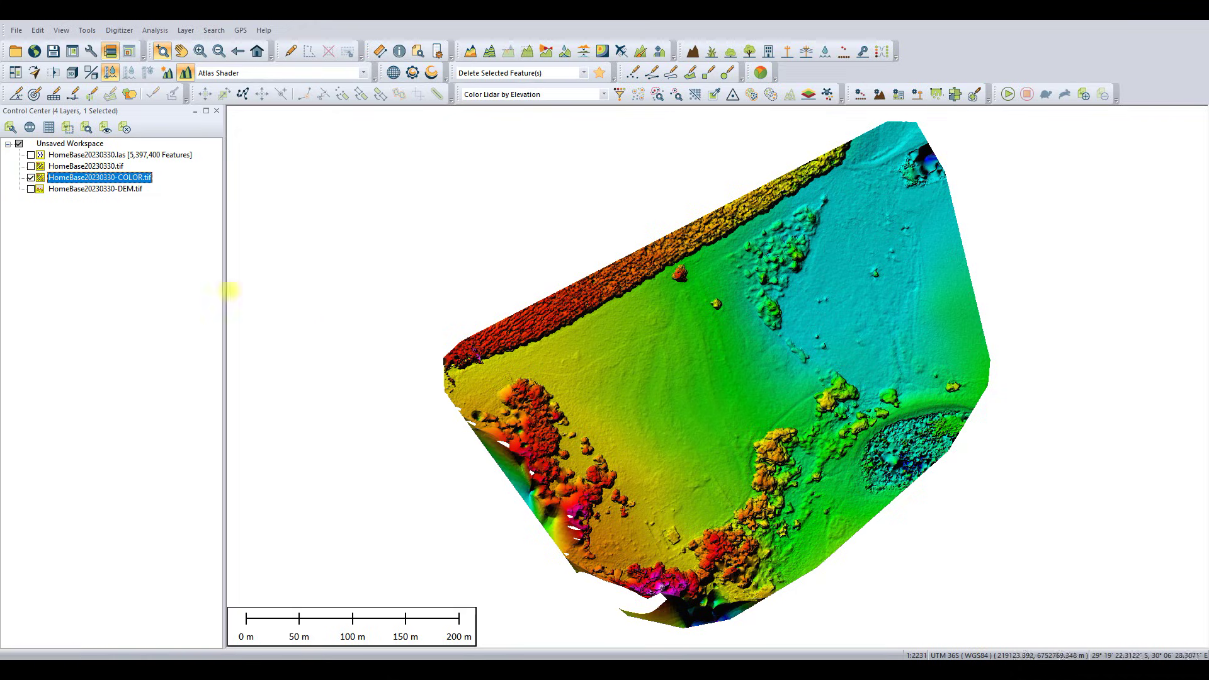
{"action": "left_click", "coordinate": [30, 177]}
{"action": "left_click", "coordinate": [30, 189]}
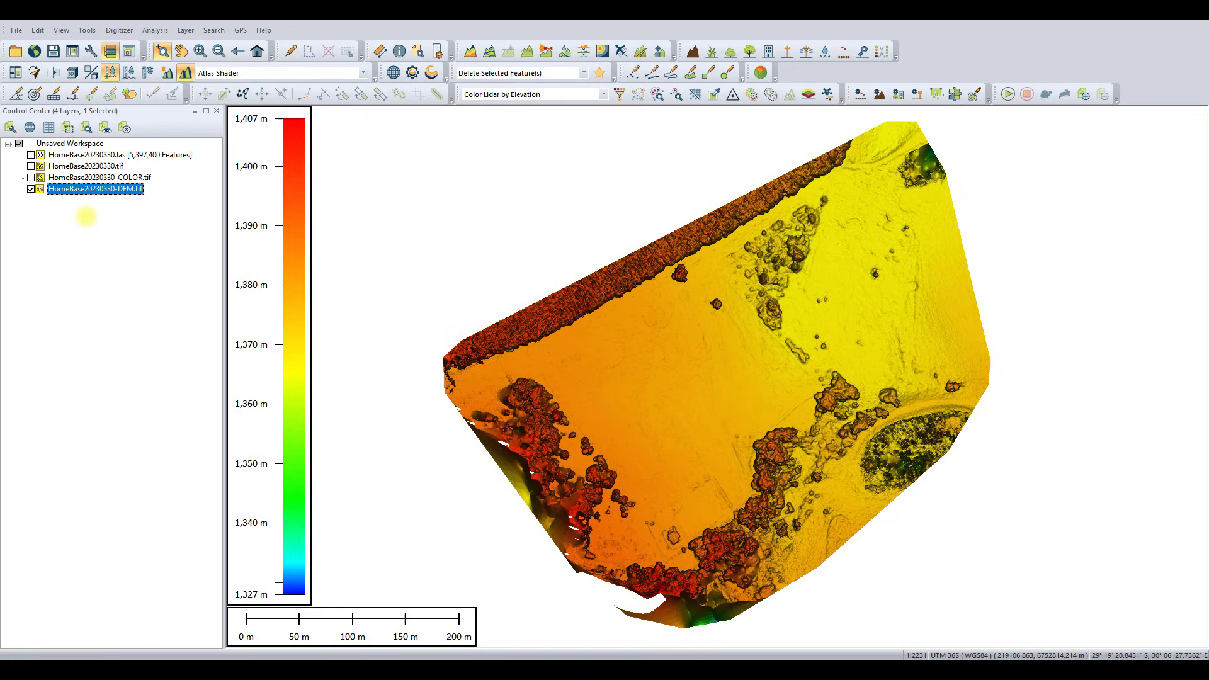
Set the minimum valid elevation of HomeBase20230330-DEM.tif to 1350 meters
{"action": "right_click", "coordinate": [86, 189]}
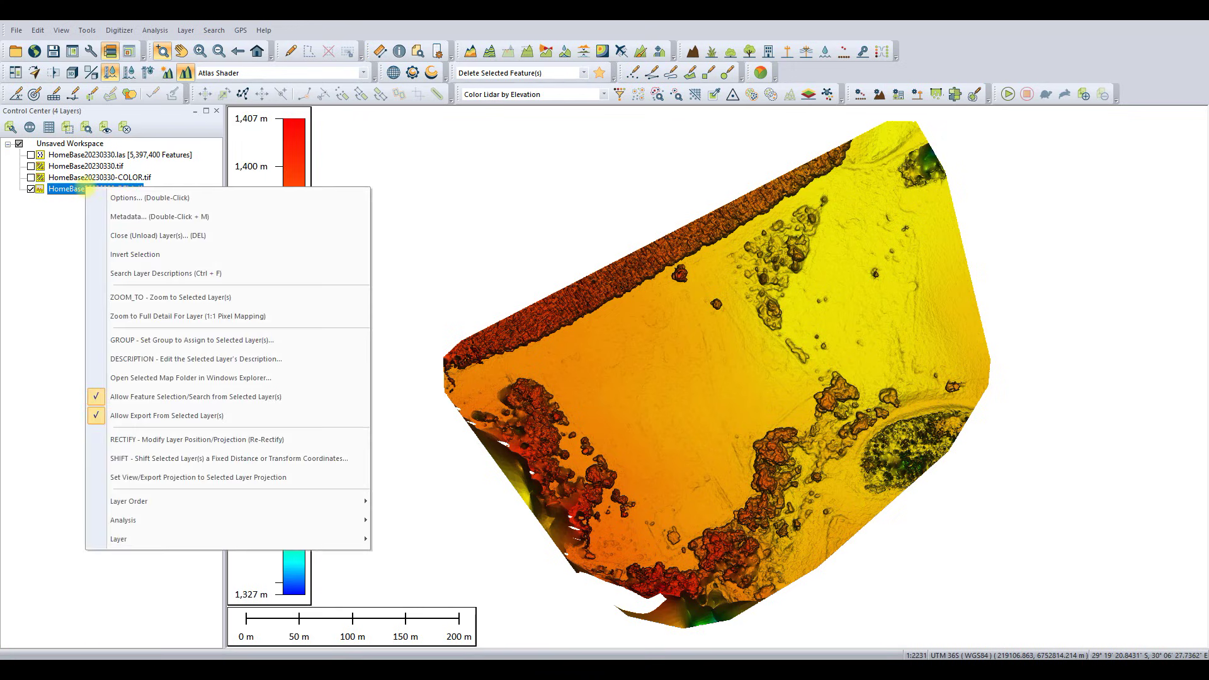
{"action": "left_click", "coordinate": [130, 197]}
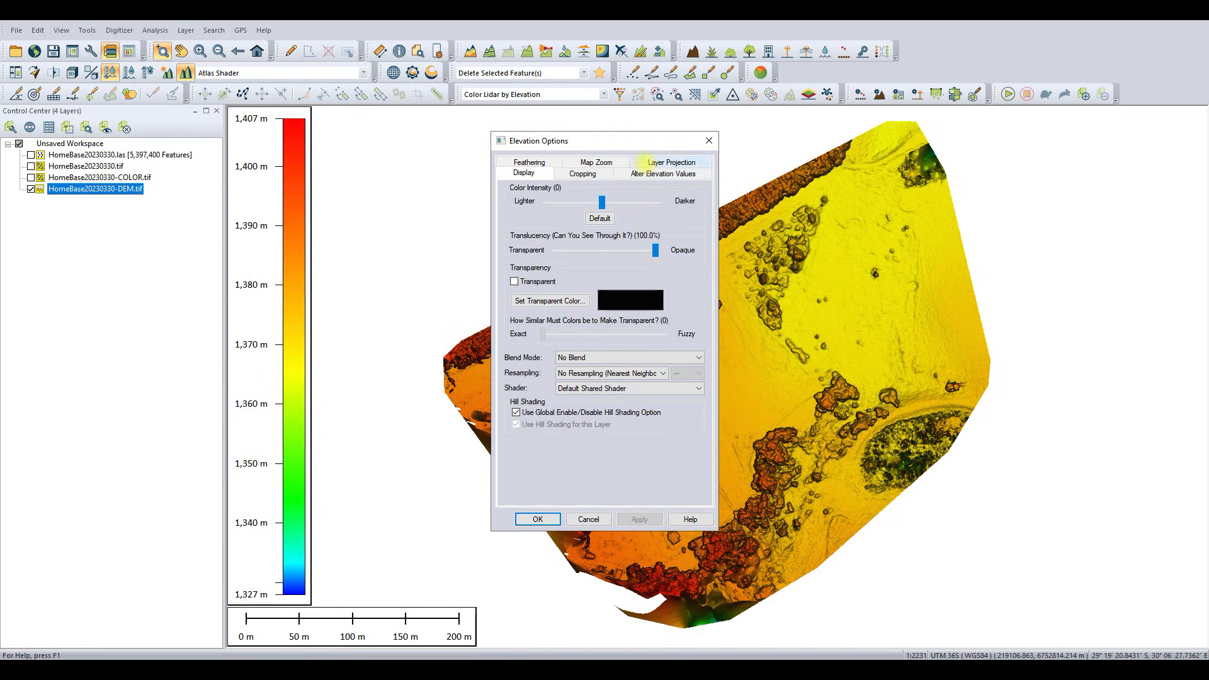
{"action": "left_click_drag", "start_coordinate": [644, 141], "coordinate": [263, 216]}
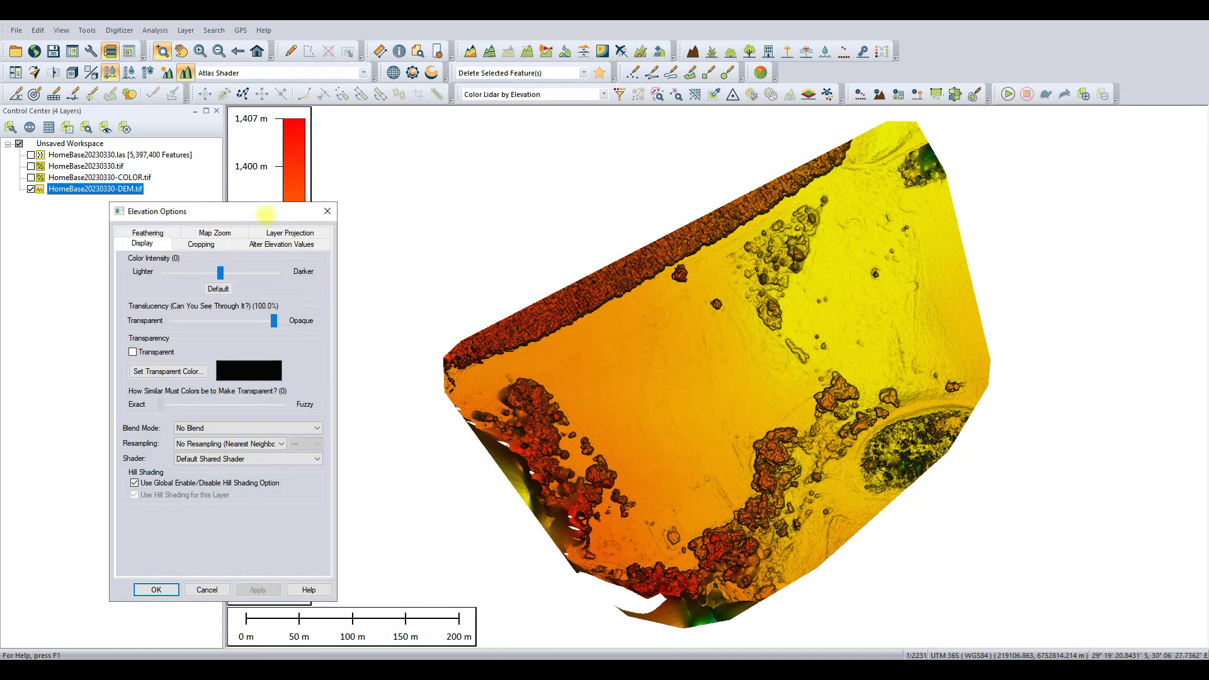
{"action": "left_click", "coordinate": [281, 243]}
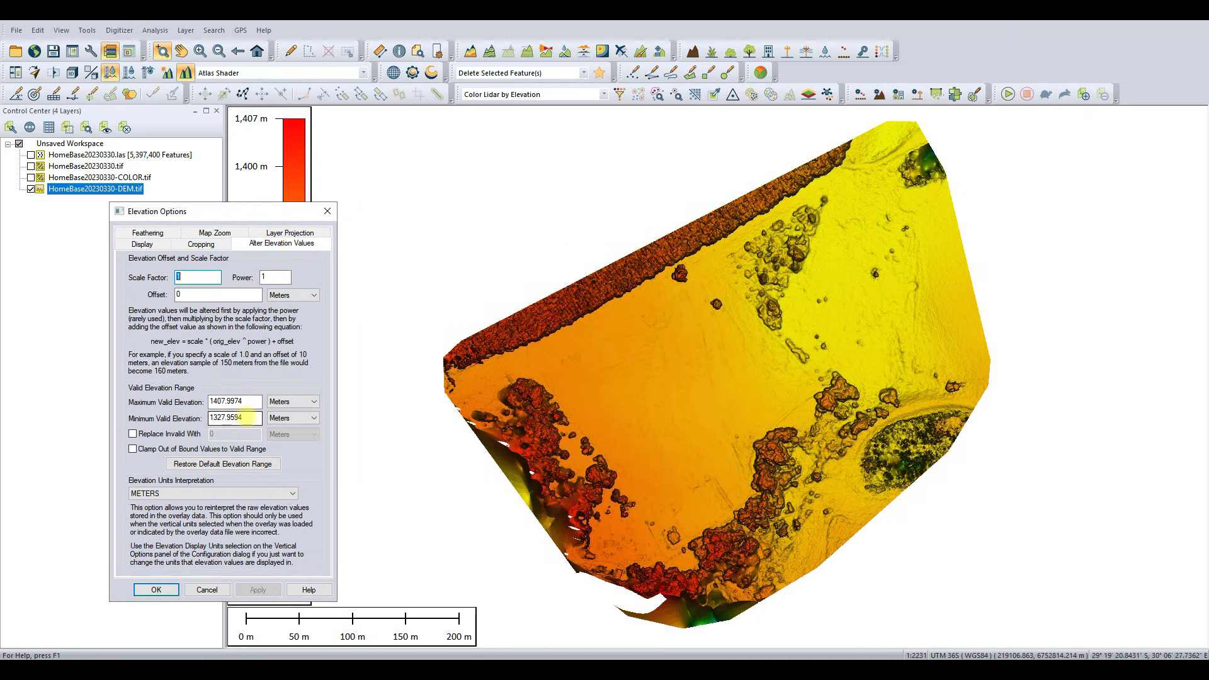
{"action": "left_click_drag", "start_coordinate": [251, 418], "coordinate": [178, 418]}
{"action": "type", "text": "1350"}
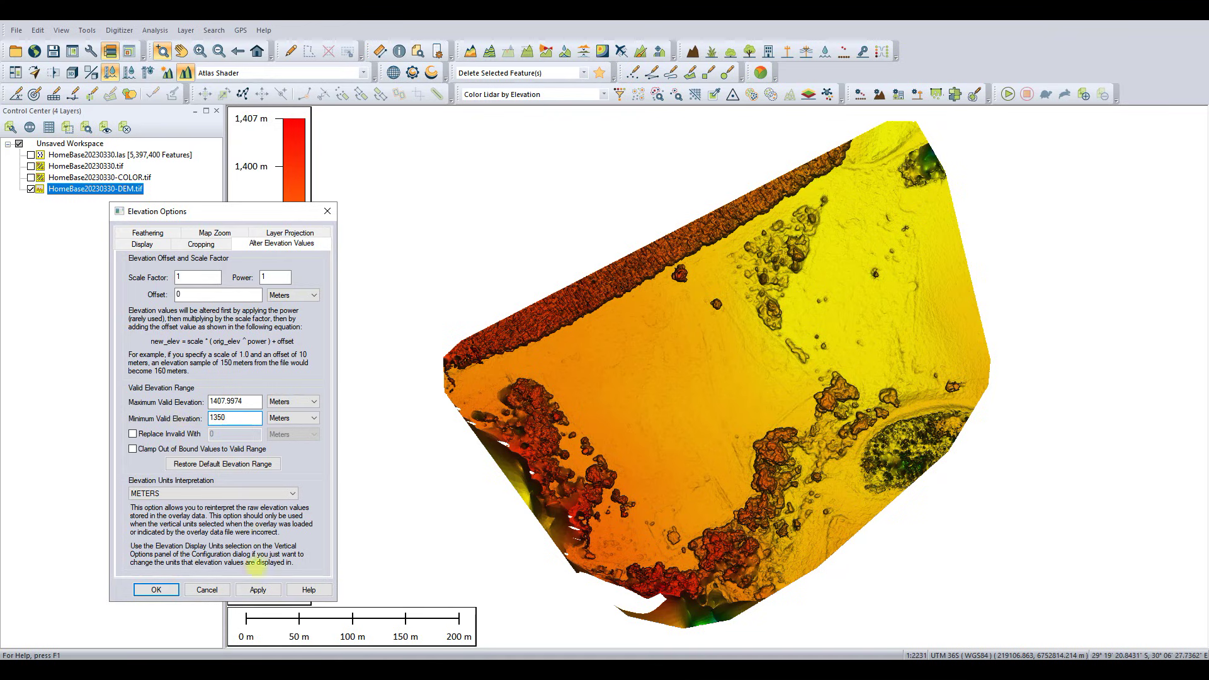
{"action": "left_click", "coordinate": [258, 589]}
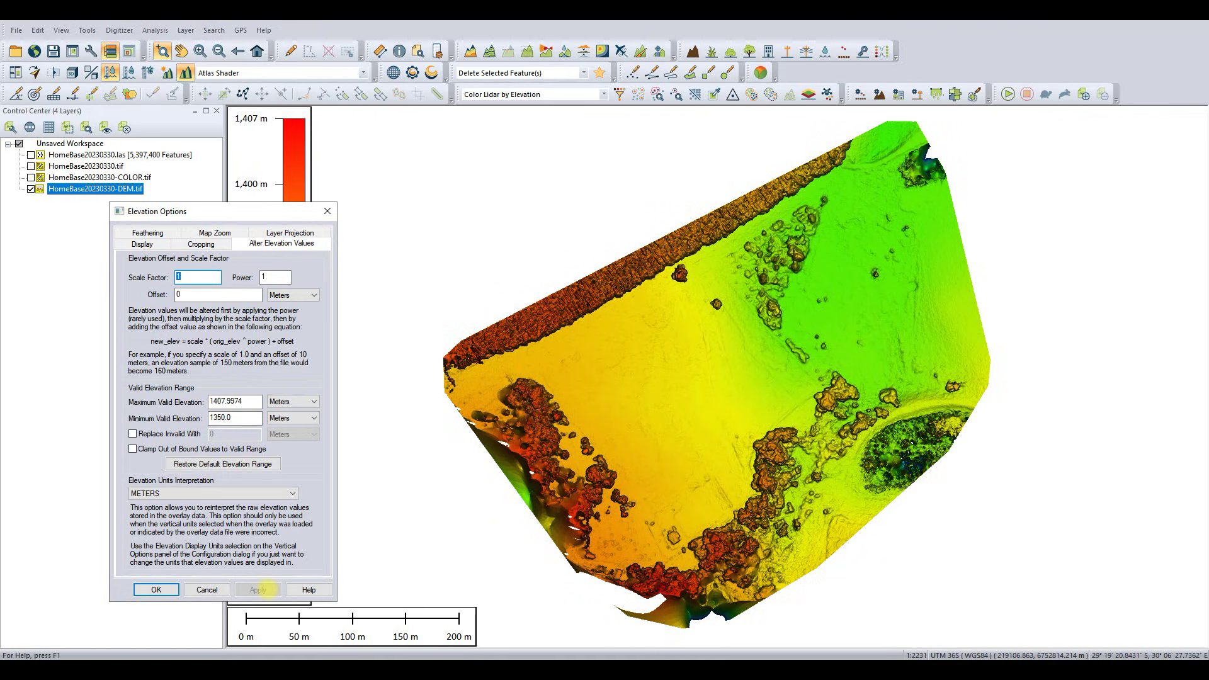
{"action": "left_click", "coordinate": [146, 589]}
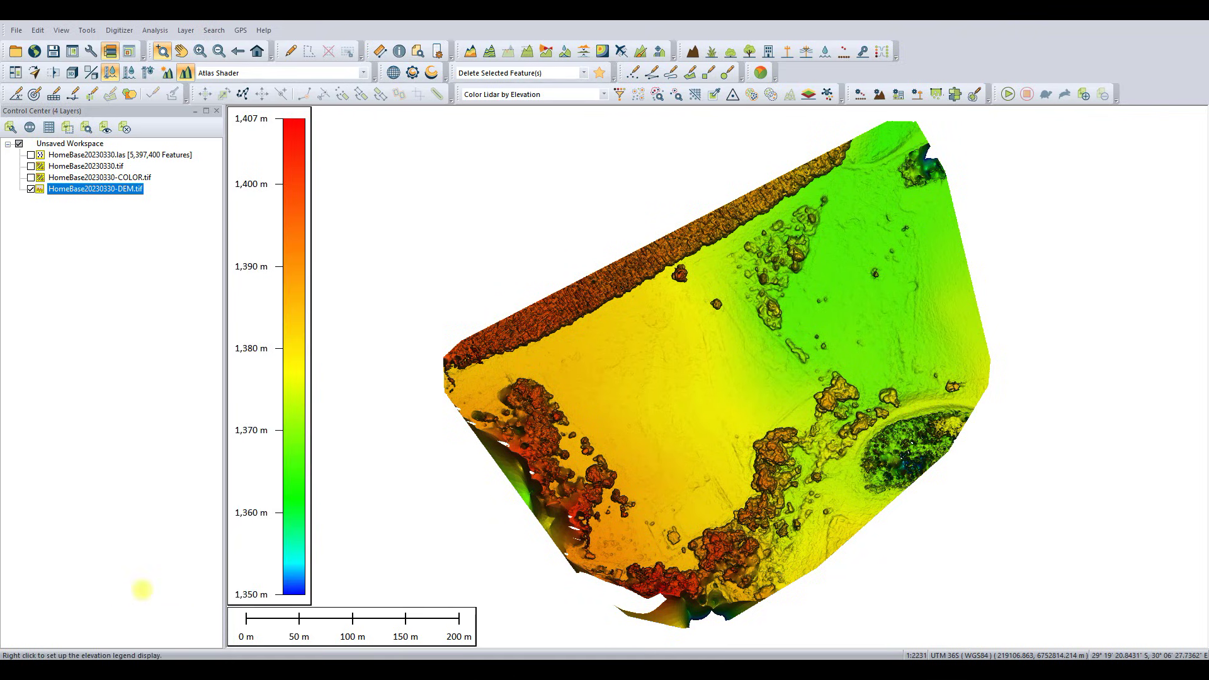
Generate contours from the DEM at a 0.5 meter interval, keeping the remaining contour options at their defaults
{"action": "left_click", "coordinate": [155, 31]}
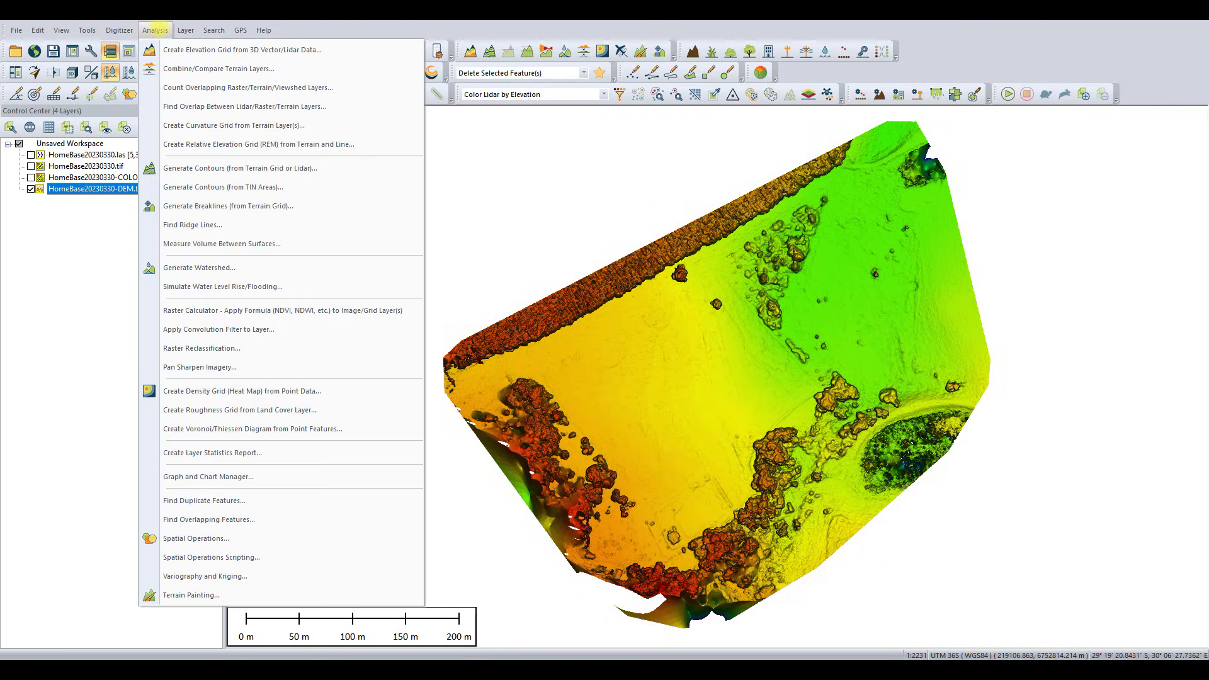
{"action": "left_click", "coordinate": [208, 168]}
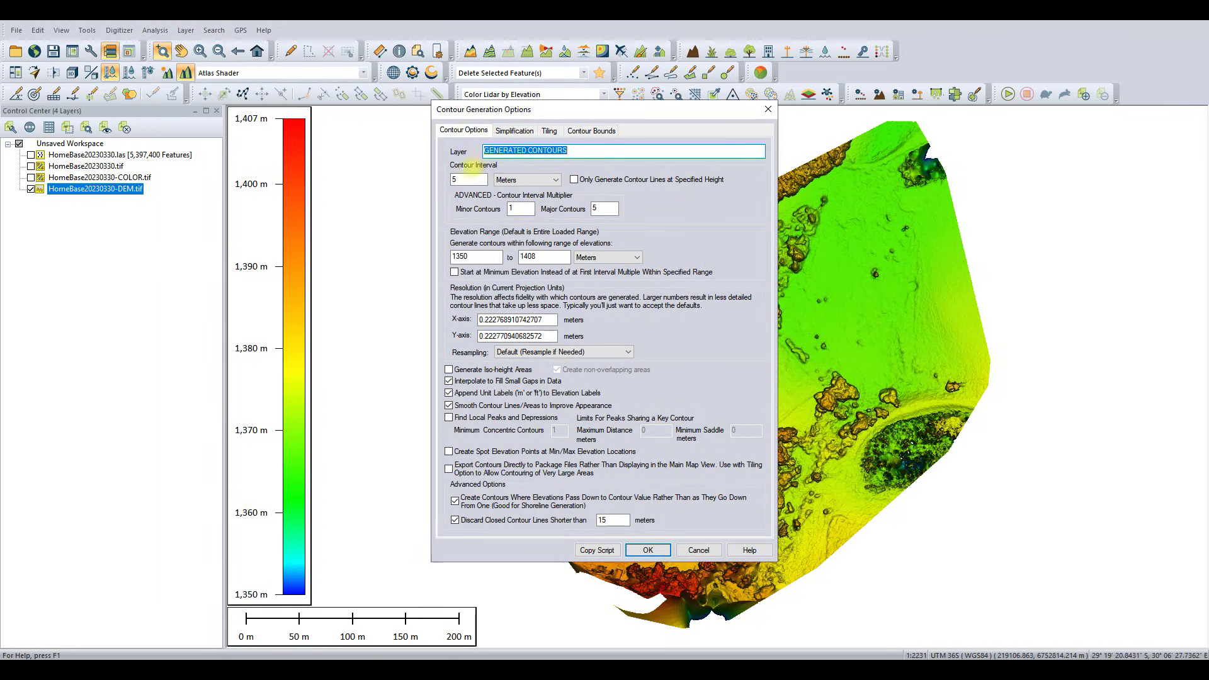
{"action": "double_click", "coordinate": [463, 179]}
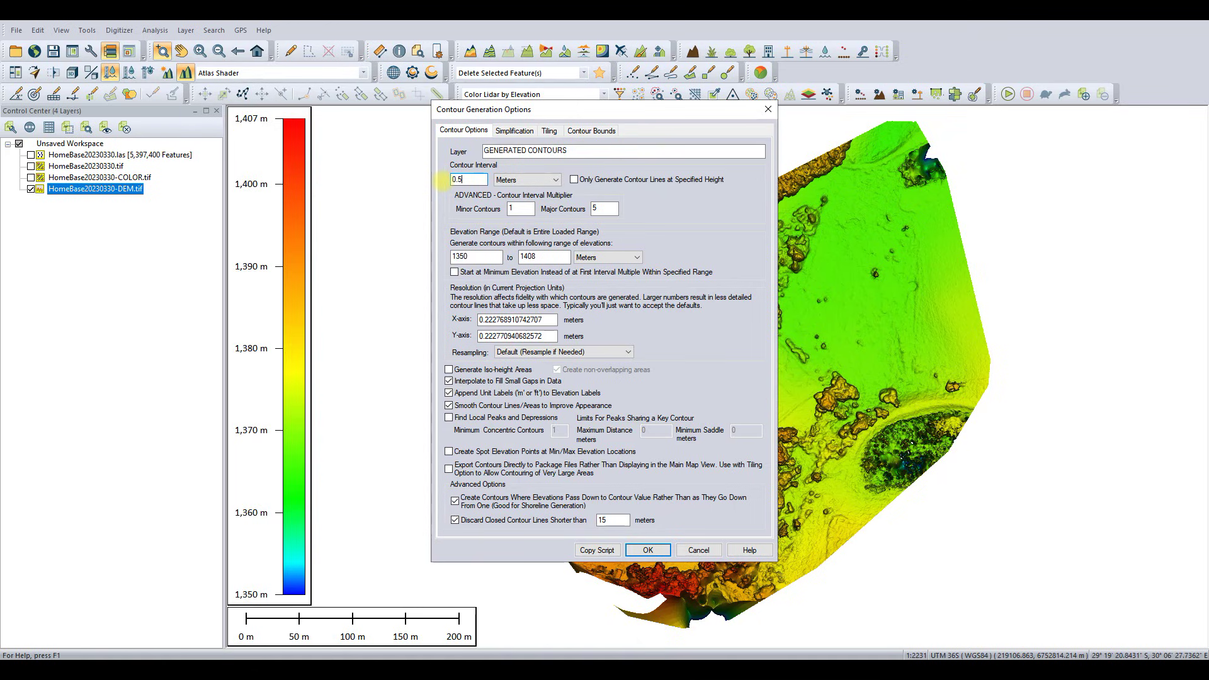
{"action": "type", "text": "0.5"}
{"action": "left_click", "coordinate": [647, 549]}
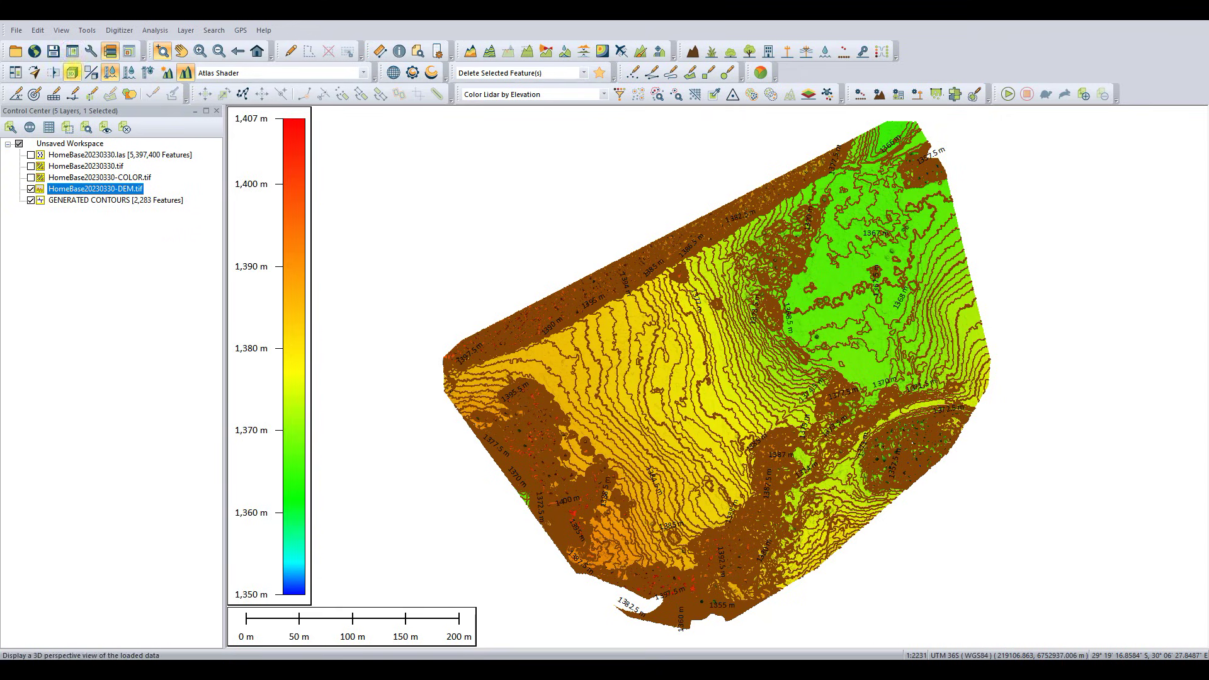
Open the DEM and contours in the 3D viewer and examine the contour lines across the field from another side
{"action": "left_click", "coordinate": [73, 72]}
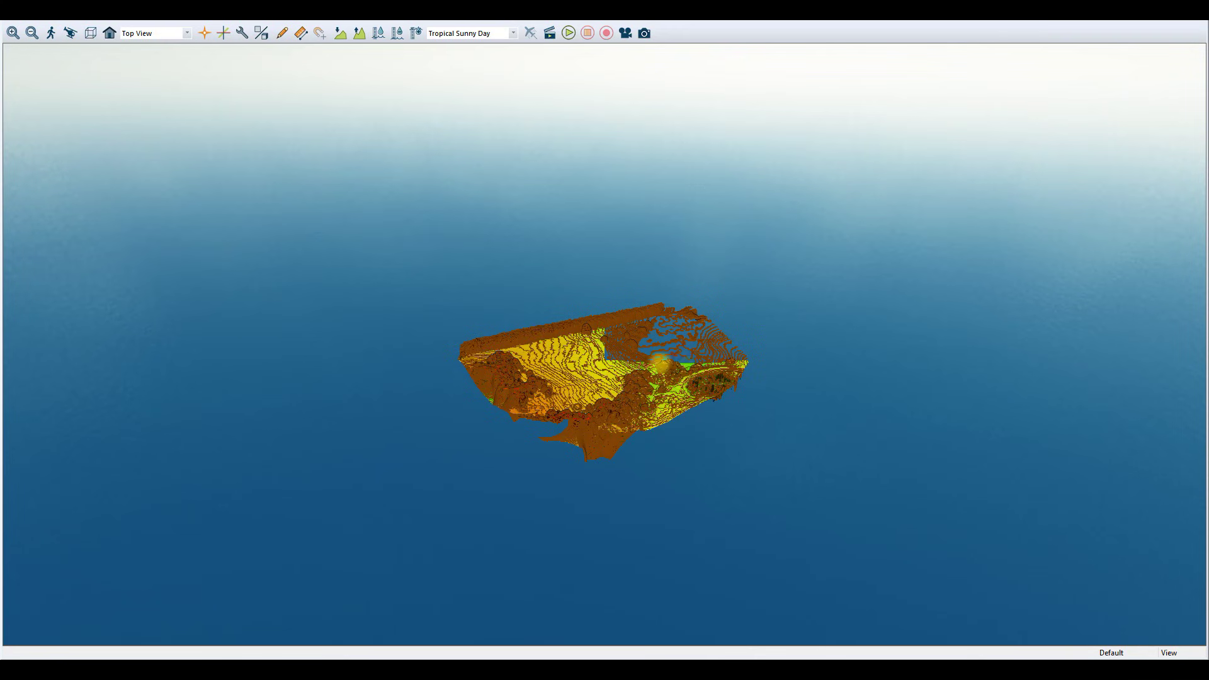
{"action": "left_click_drag", "start_coordinate": [661, 364], "coordinate": [237, 383]}
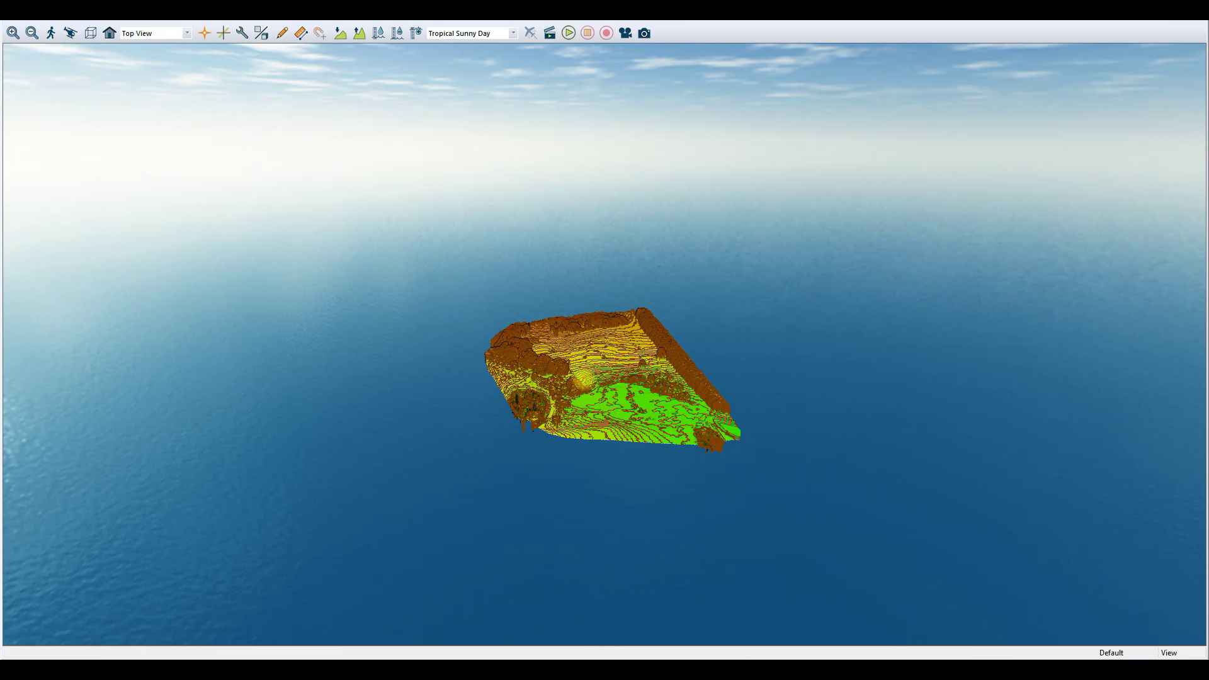
{"action": "scroll", "coordinate": [585, 379], "scroll_direction": "up", "scroll_amount": 5}
{"action": "scroll", "coordinate": [614, 370], "scroll_direction": "up", "scroll_amount": 3}
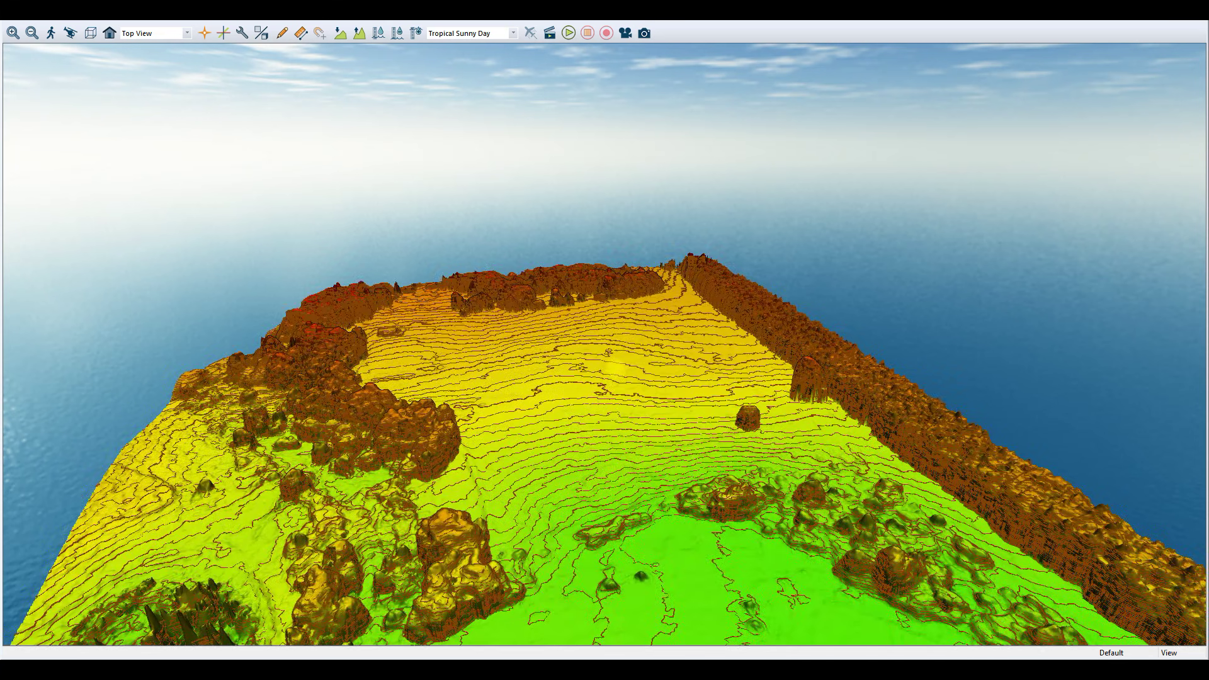
{"action": "scroll", "coordinate": [614, 370], "scroll_direction": "up", "scroll_amount": 3}
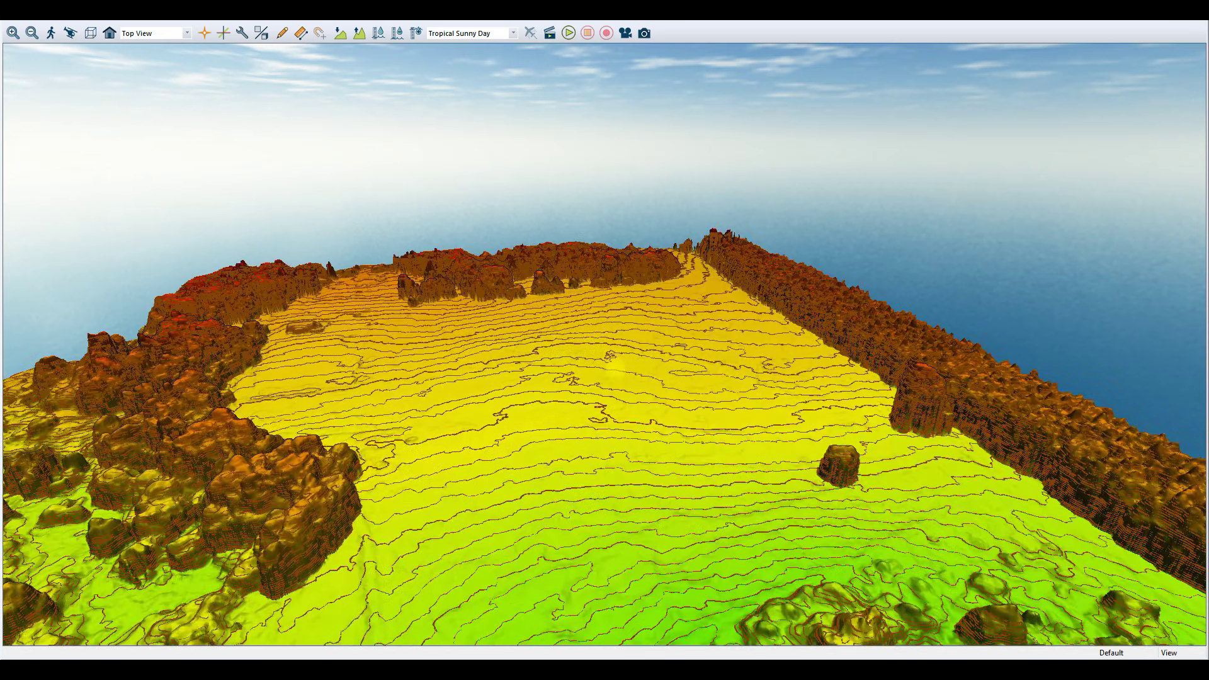
{"action": "left_click_drag", "start_coordinate": [614, 371], "coordinate": [587, 477]}
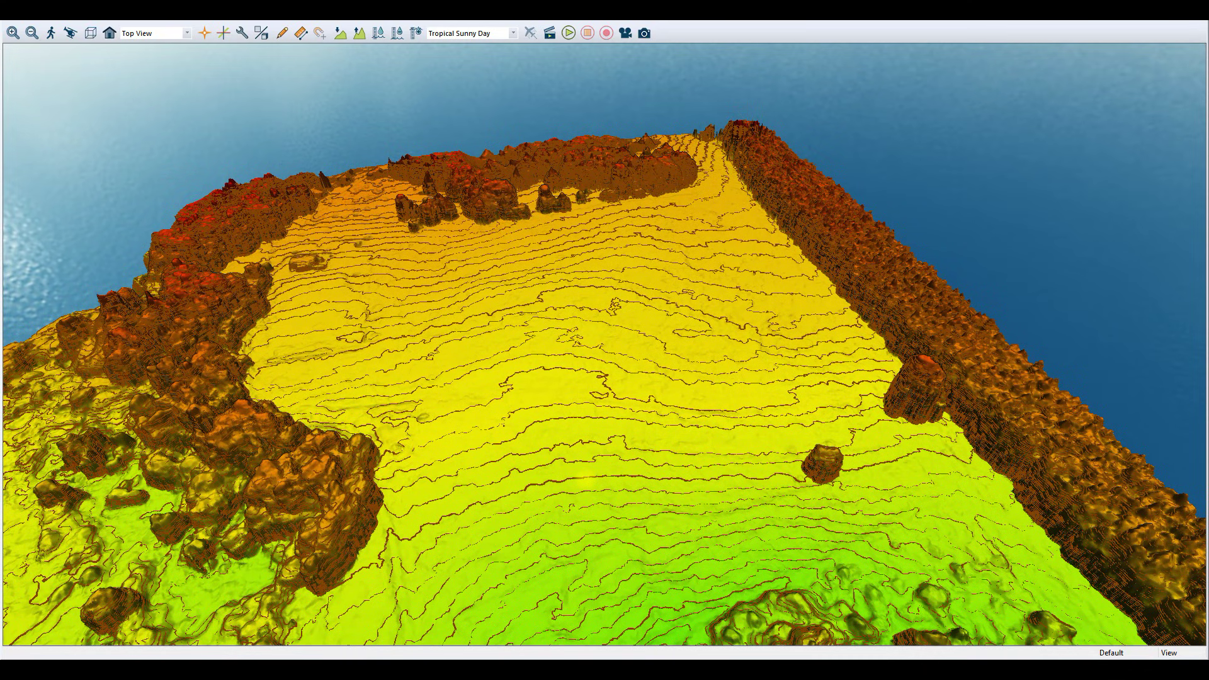